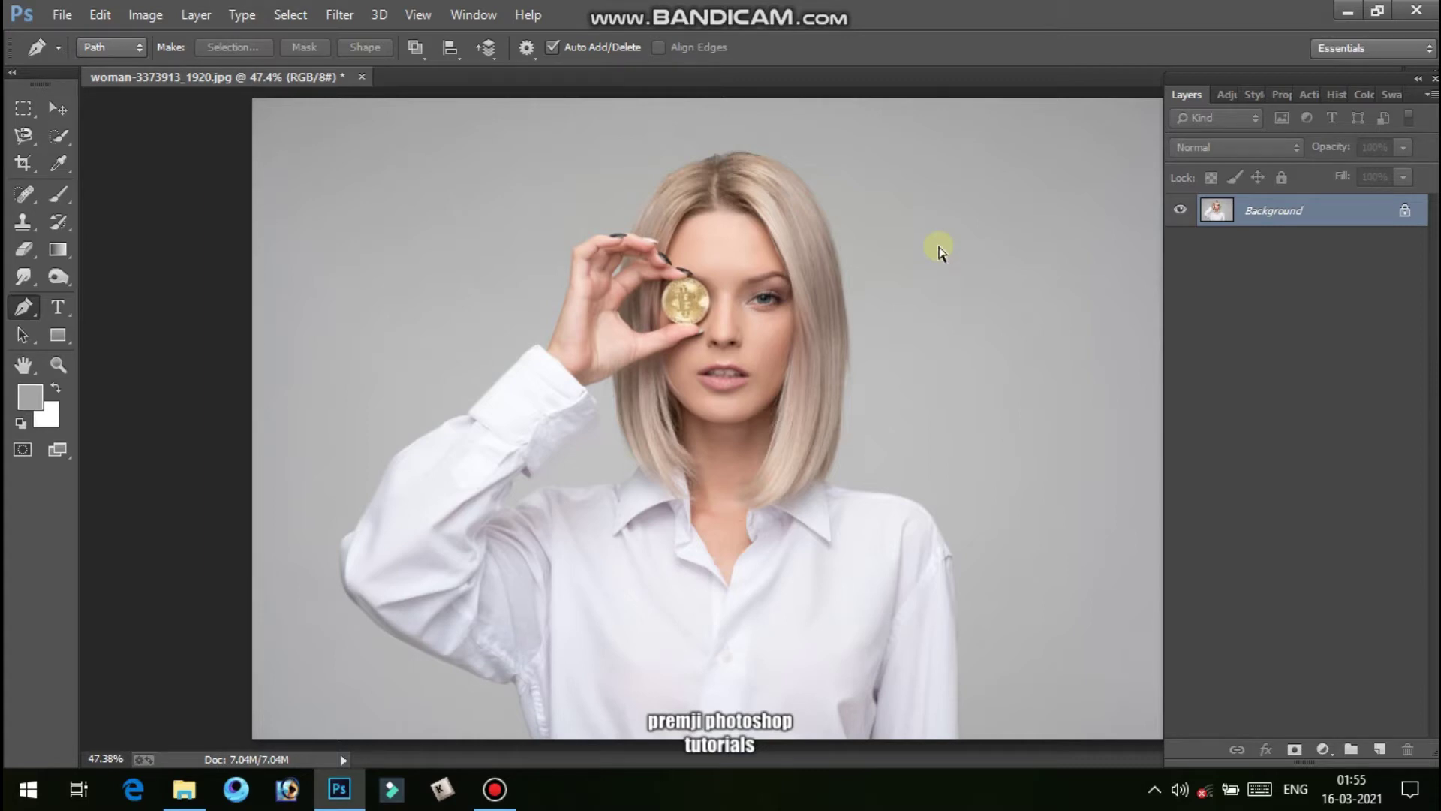
key(ctrl+plus)
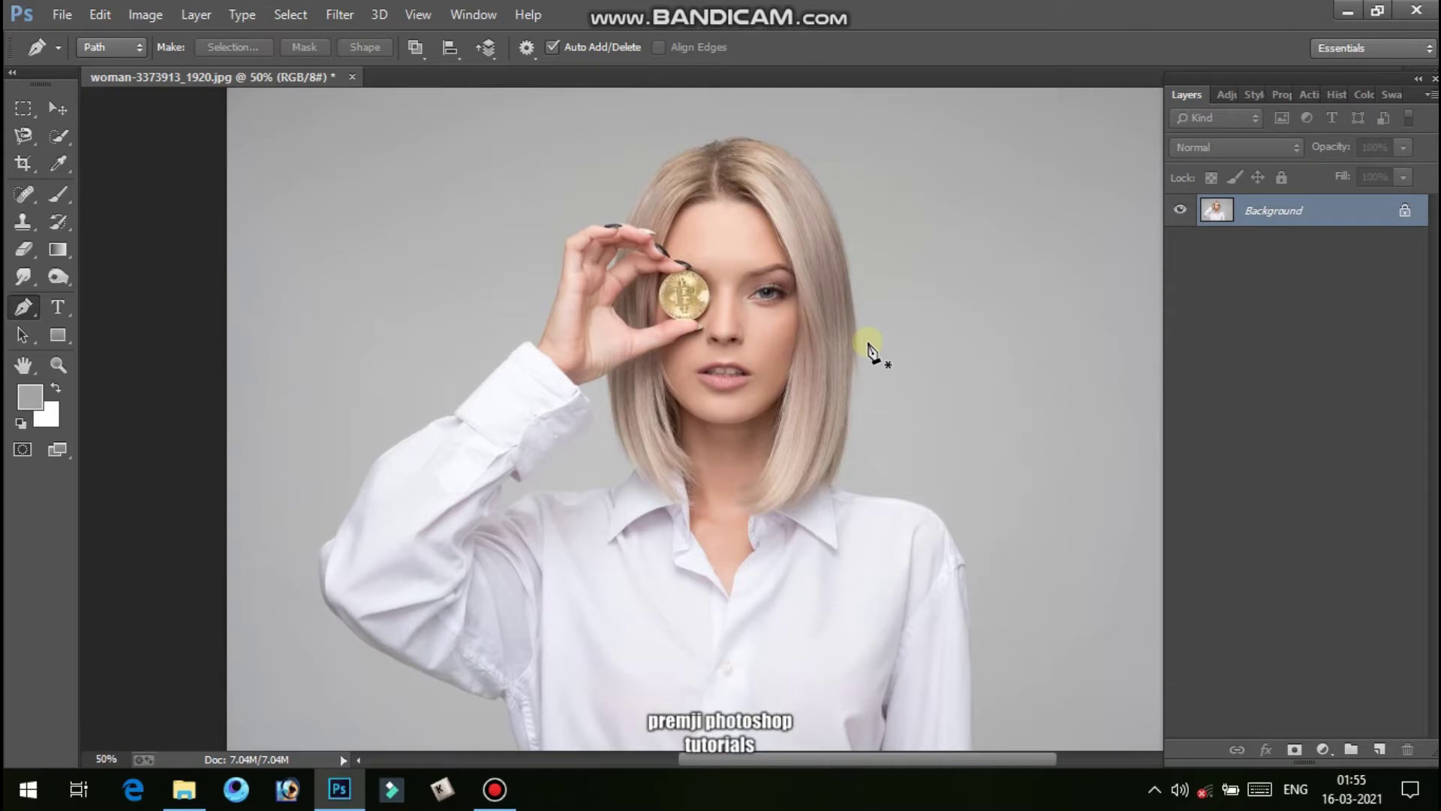
key(ctrl+plus)
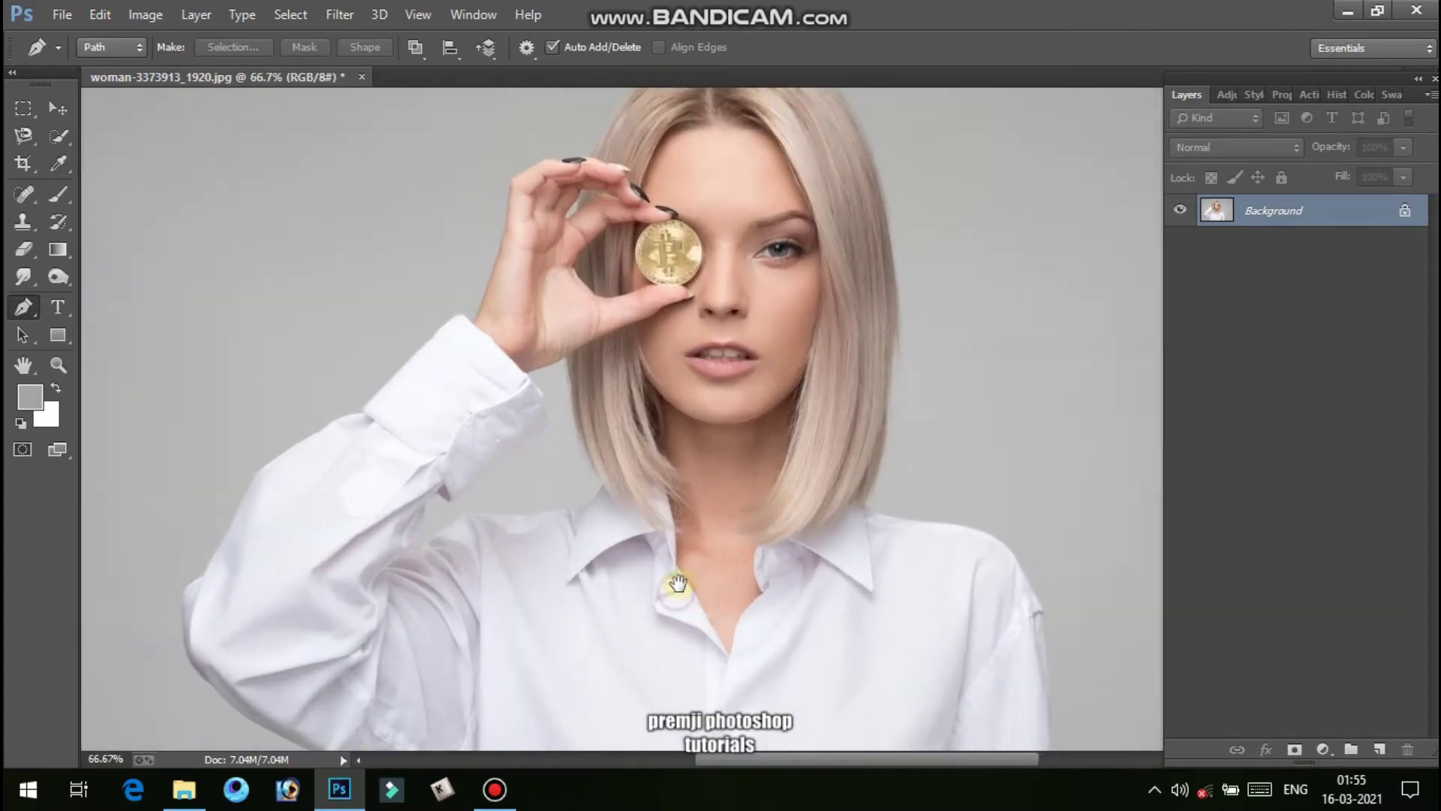
drag(676, 583, 706, 539)
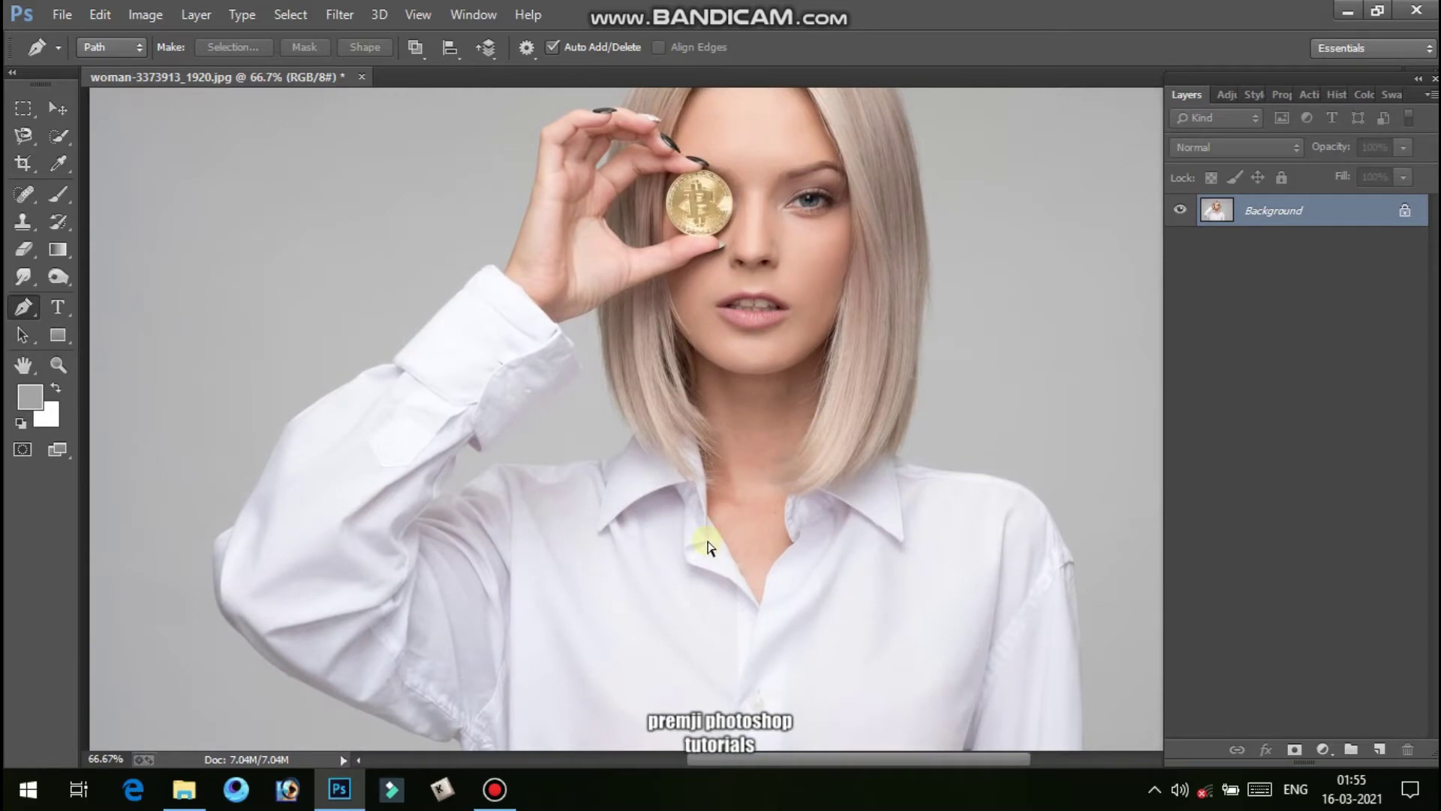
key(ctrl+plus)
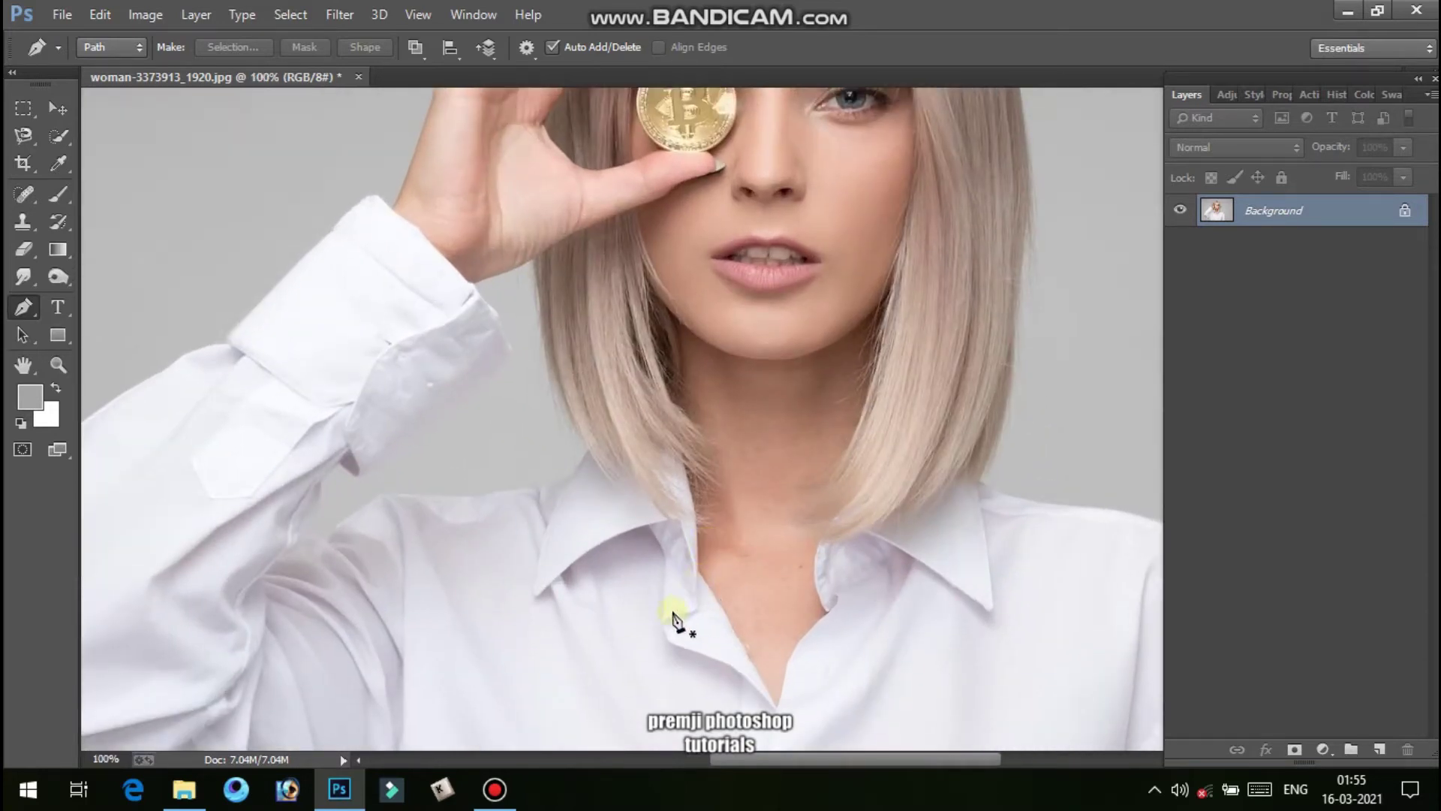
drag(578, 669, 642, 584)
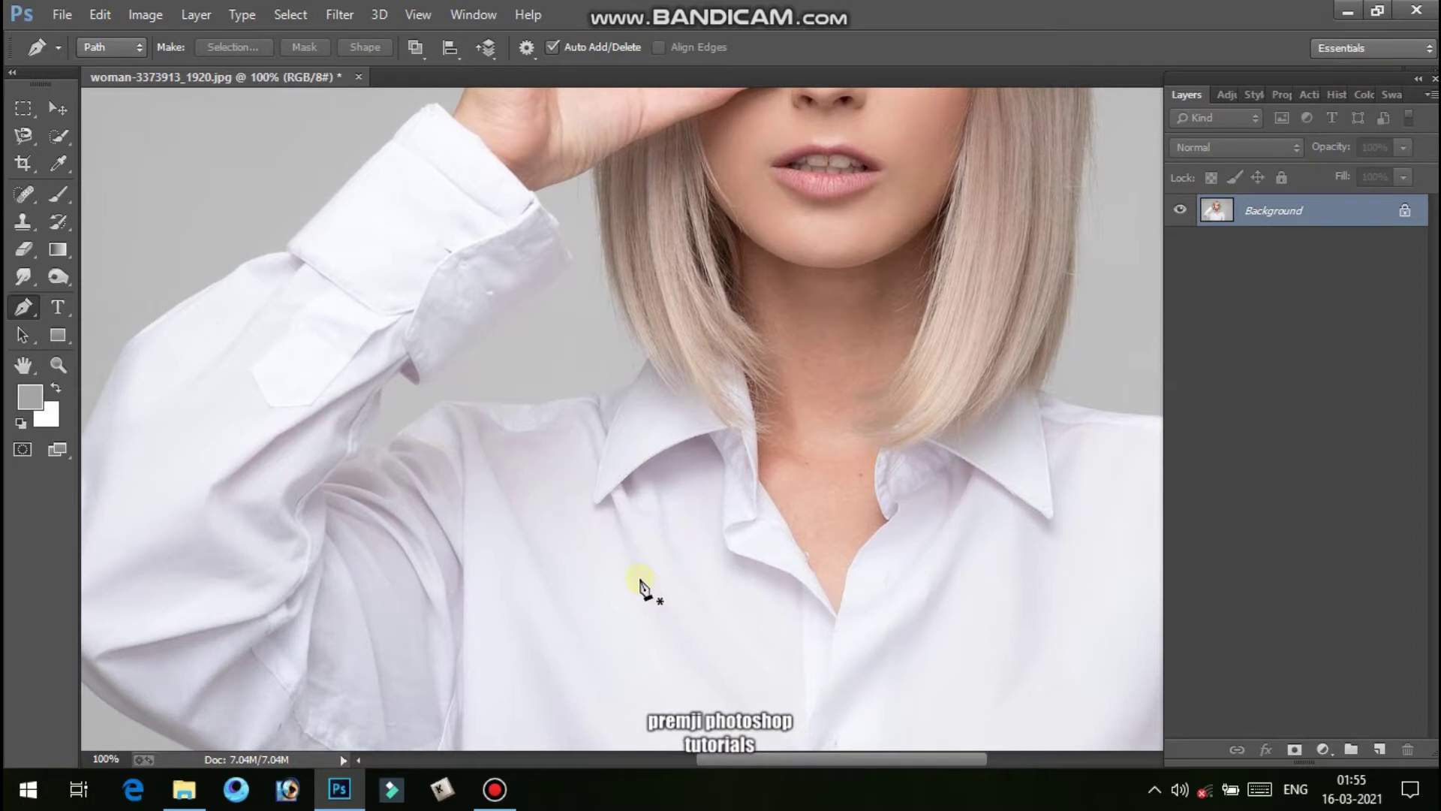
key(ctrl+minus)
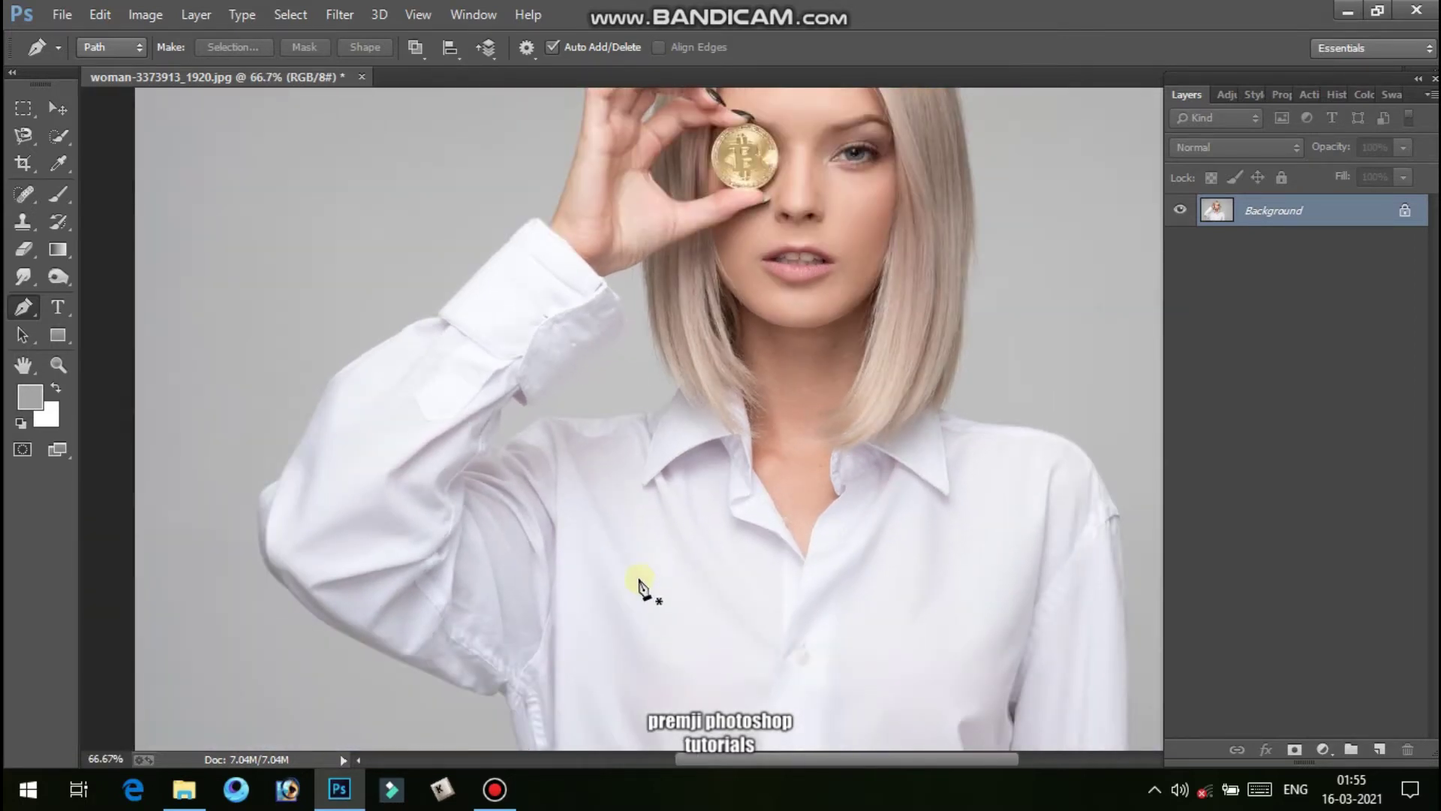
Start a Pen path at the photo's lower edge and trace the shirt's side up to the armpit under the raised arm
click(57, 365)
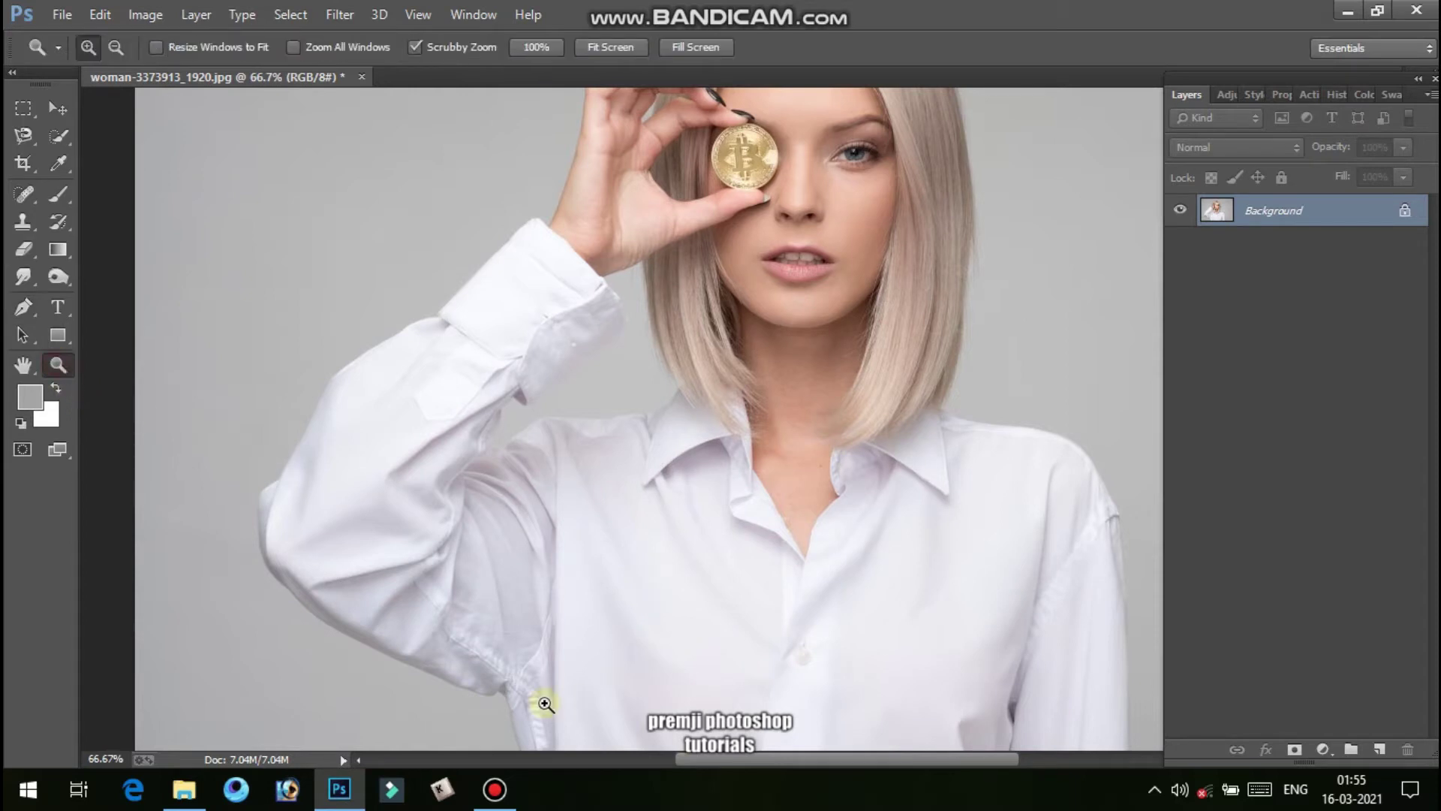
drag(546, 704, 542, 637)
click(476, 586)
click(534, 542)
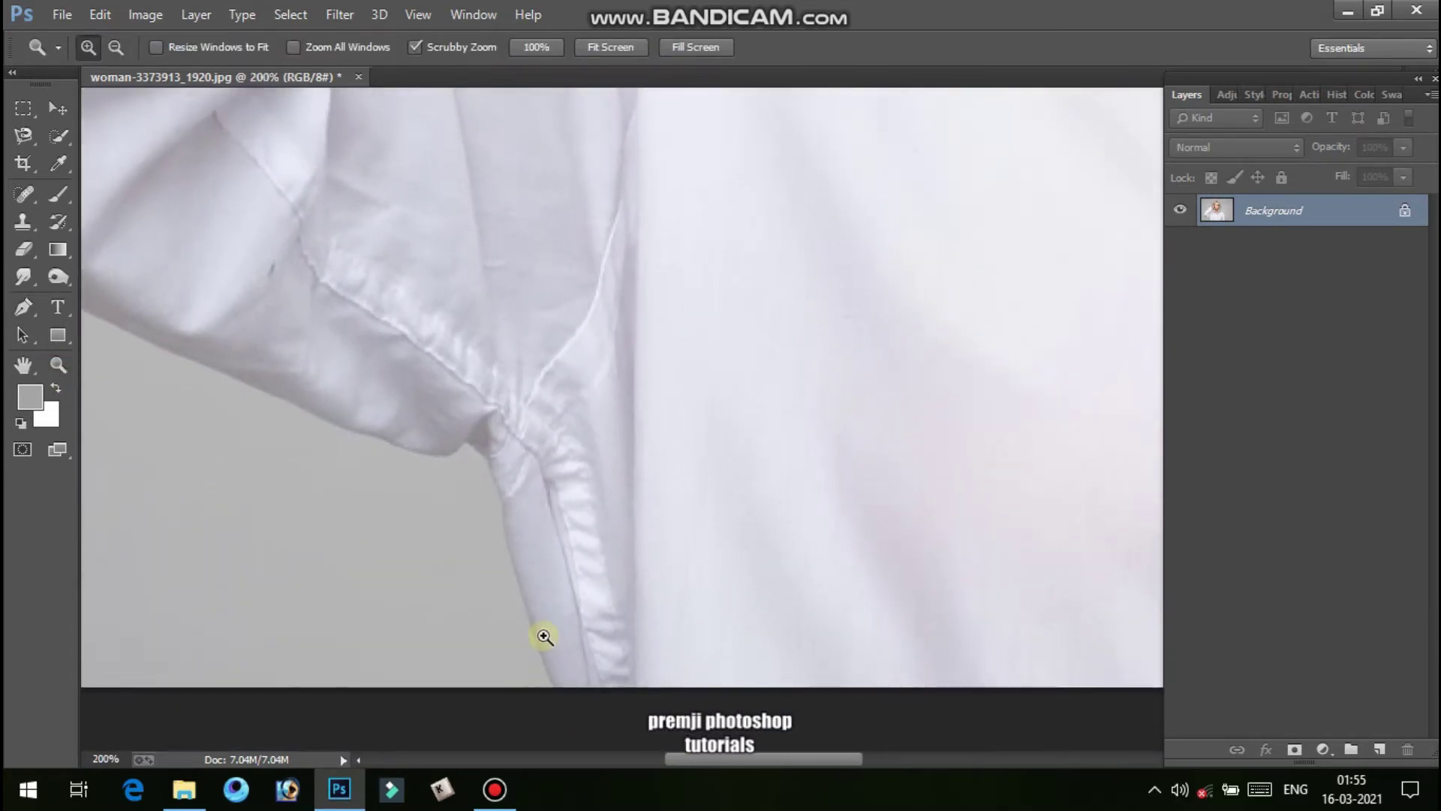
key(p)
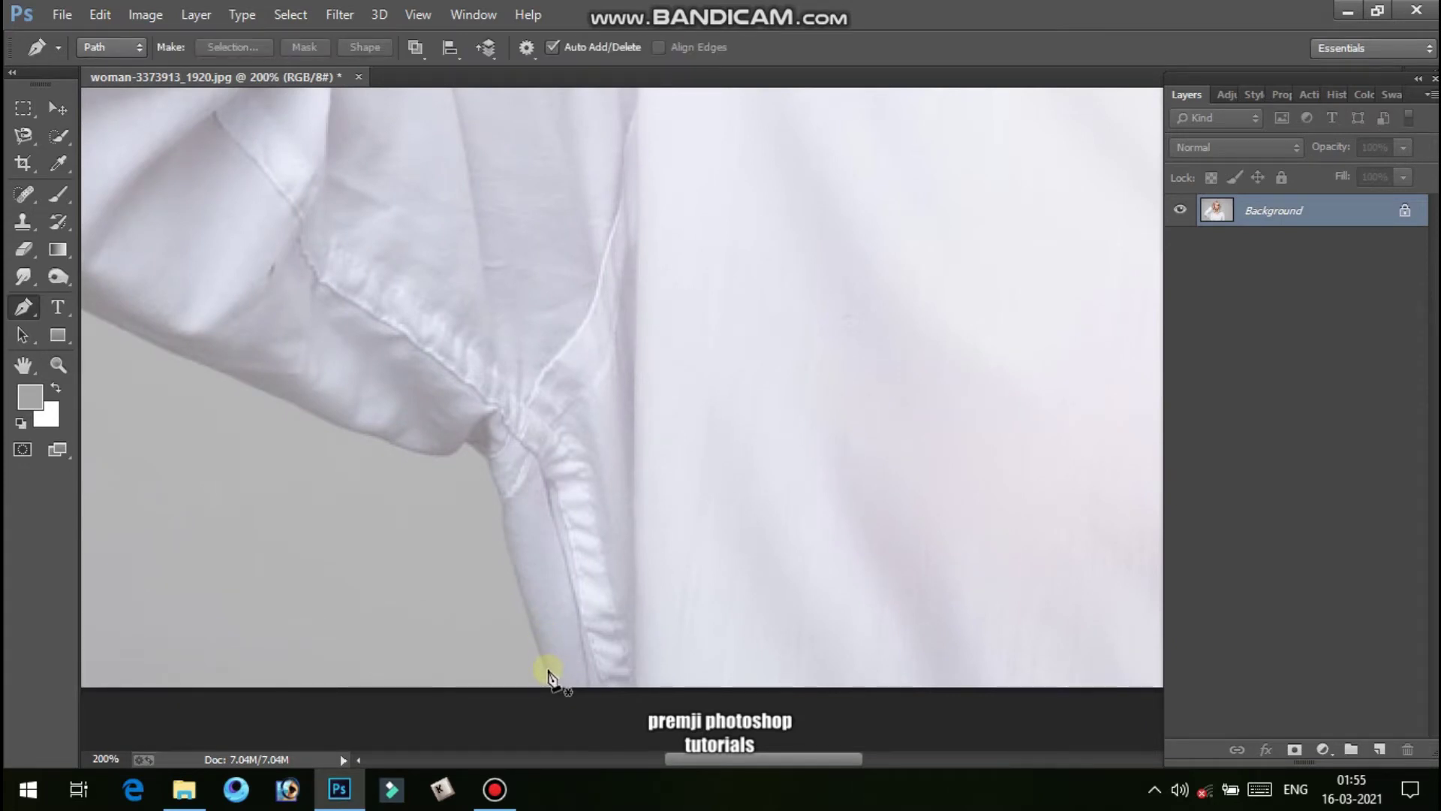
click(550, 681)
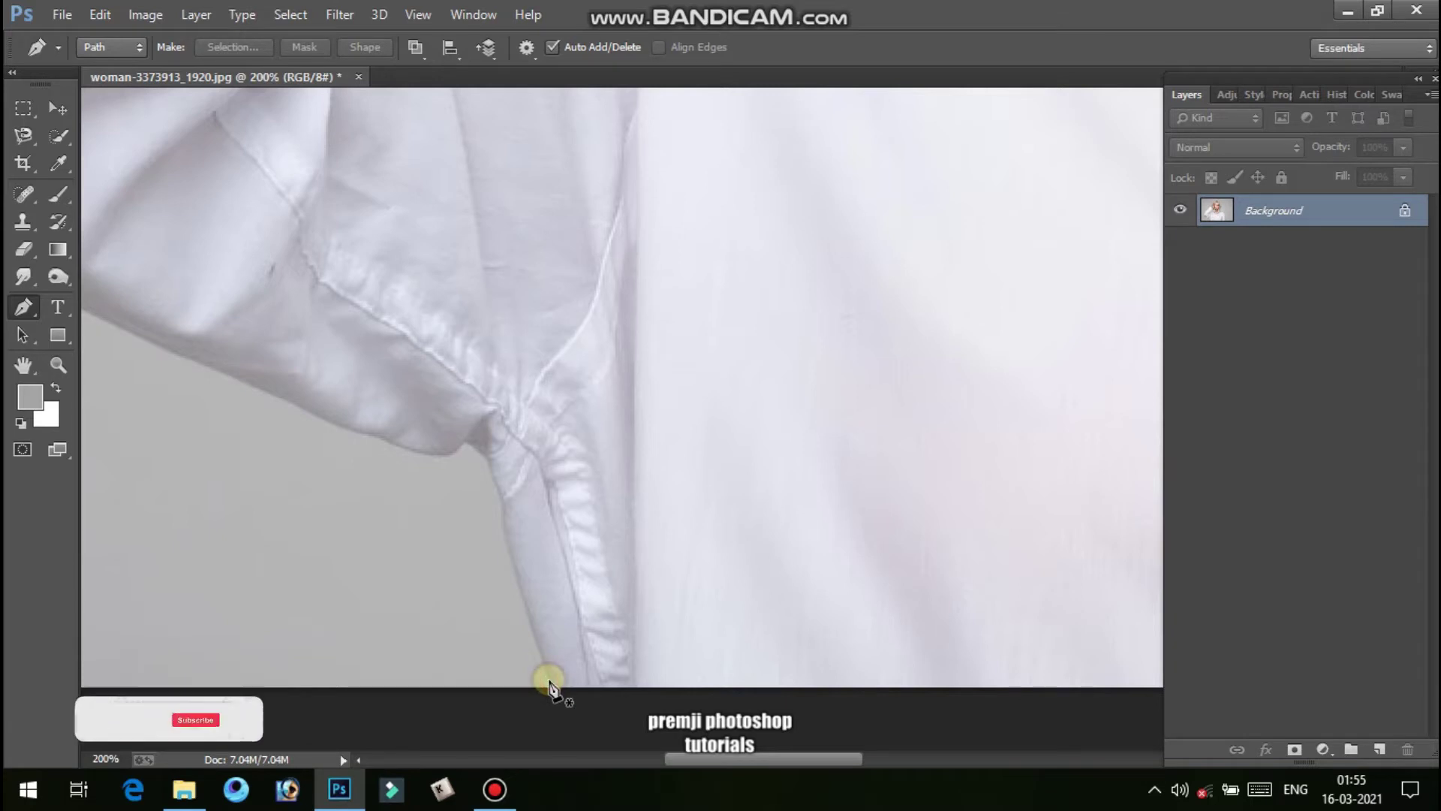
click(505, 530)
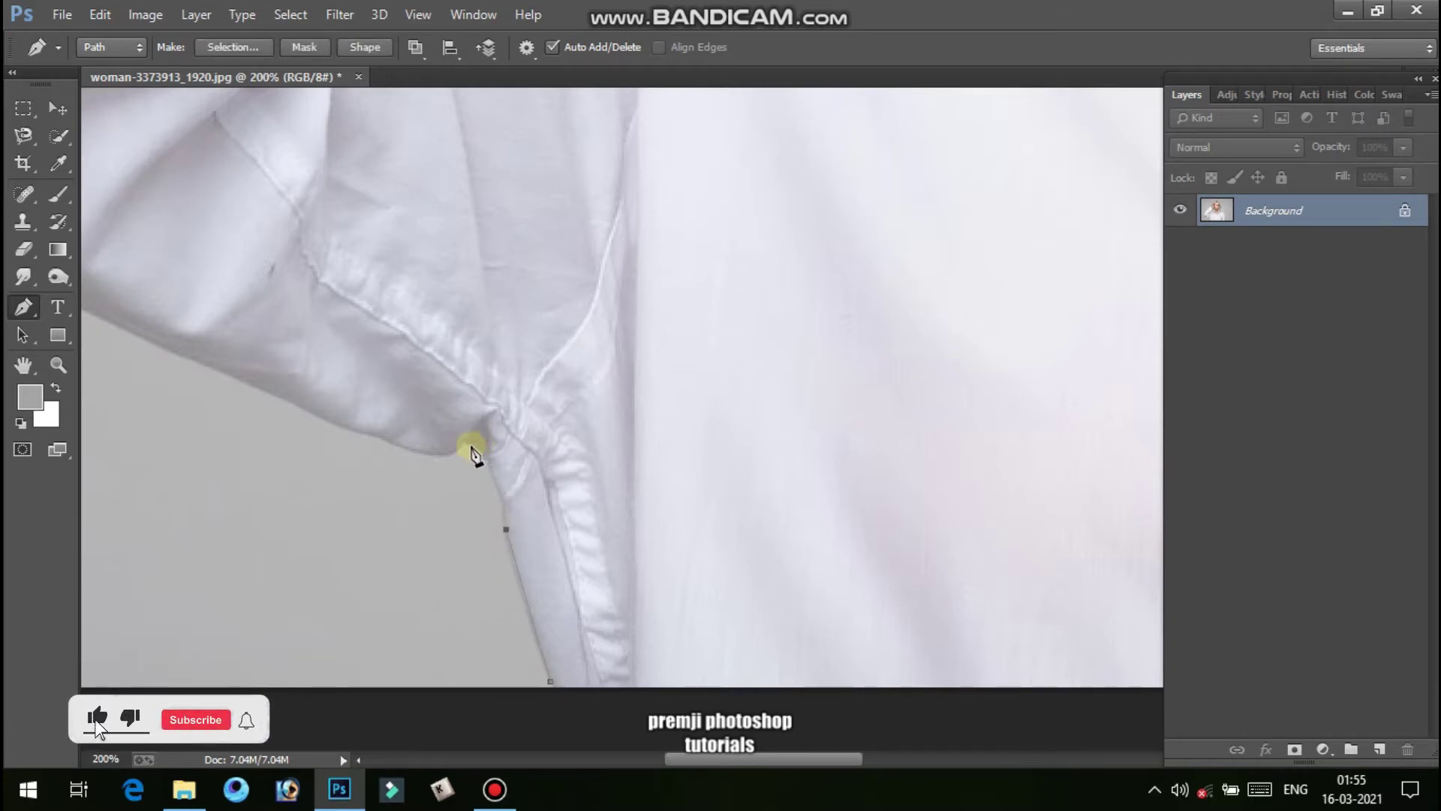
click(472, 447)
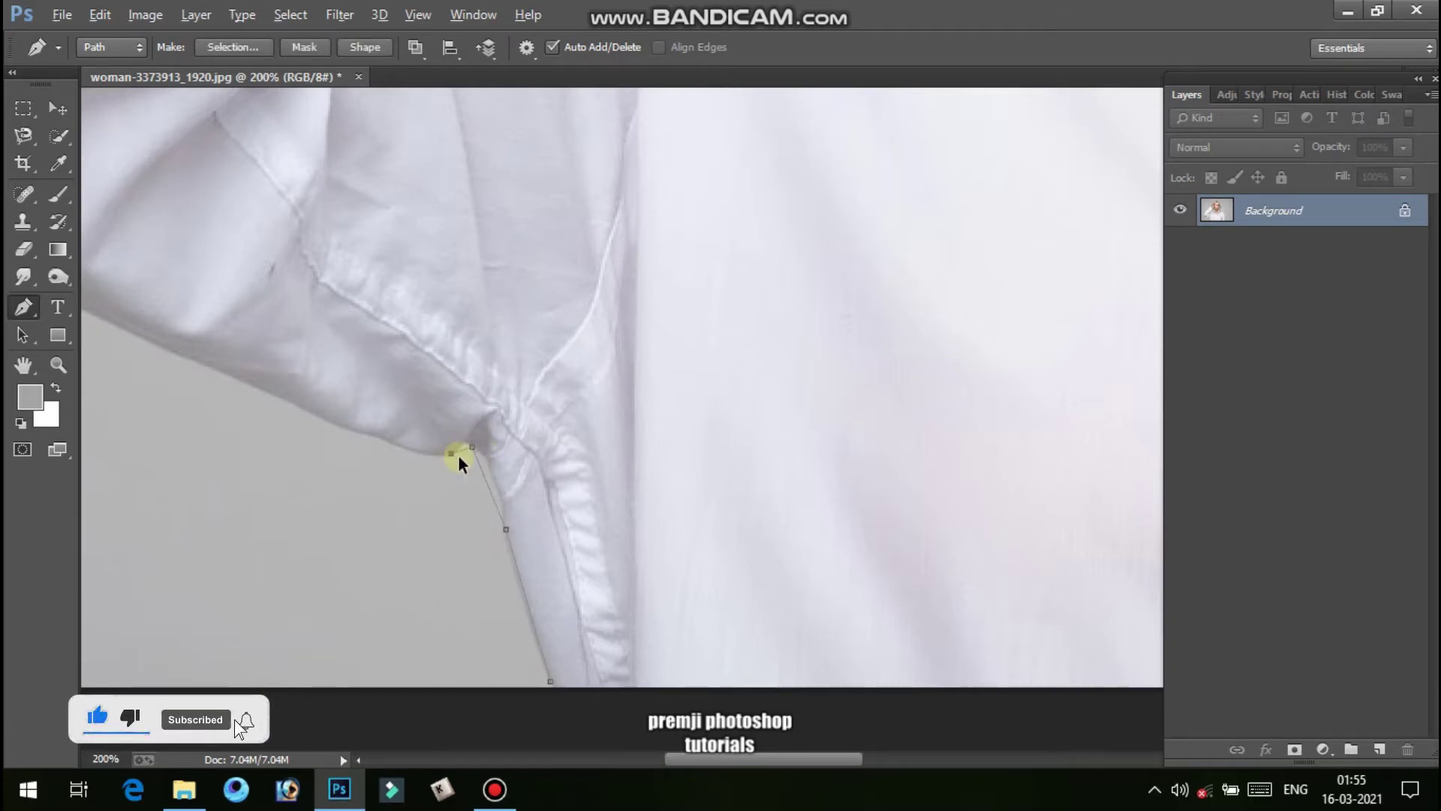
key(ctrl+z)
click(490, 471)
click(467, 443)
drag(440, 452, 431, 453)
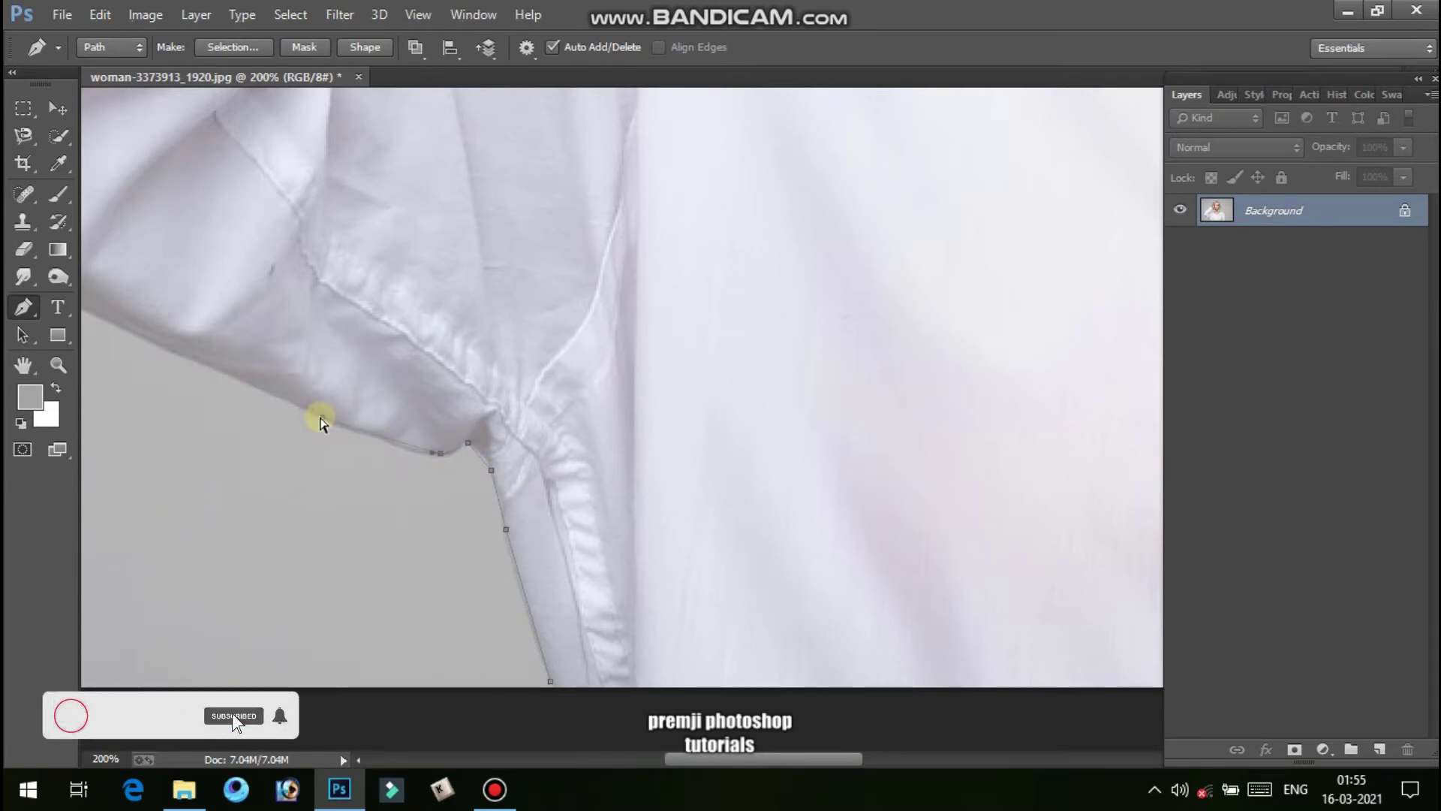
Continue the path along the underside of the raised sleeve from the armpit towards the elbow
key(ctrl+plus)
key(ctrl+plus)
drag(302, 482, 1062, 488)
drag(470, 486, 551, 561)
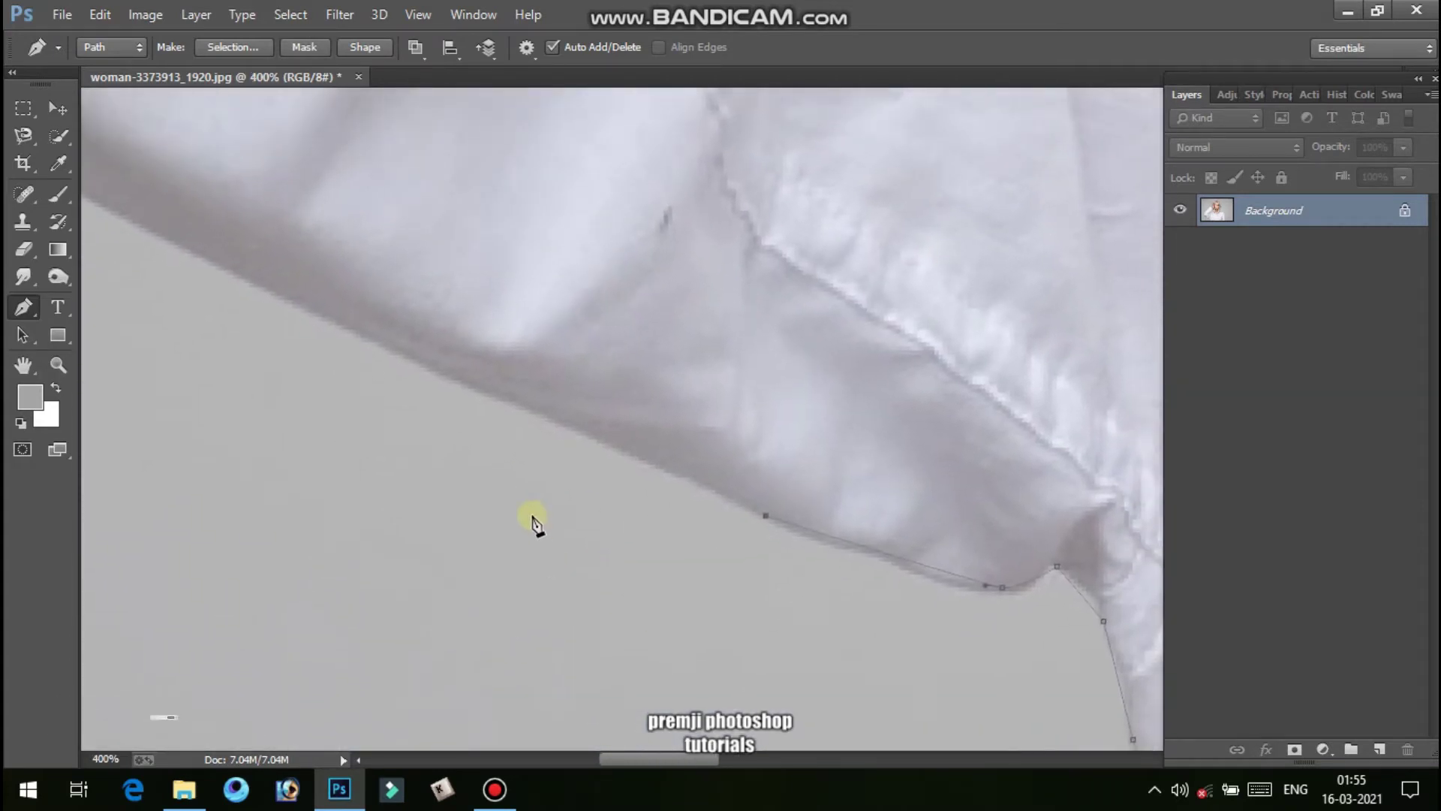
click(521, 409)
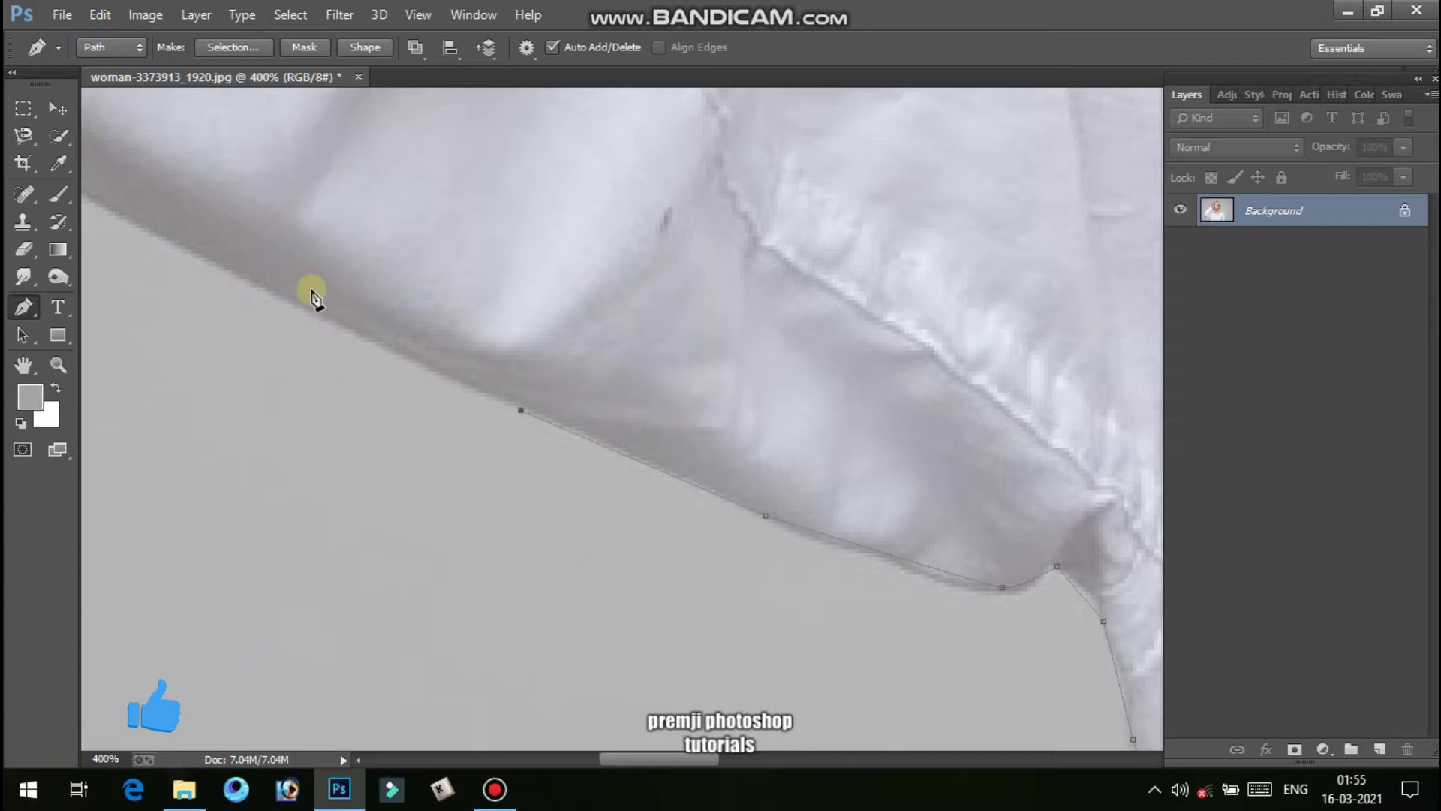
click(237, 275)
drag(254, 376, 576, 641)
click(277, 376)
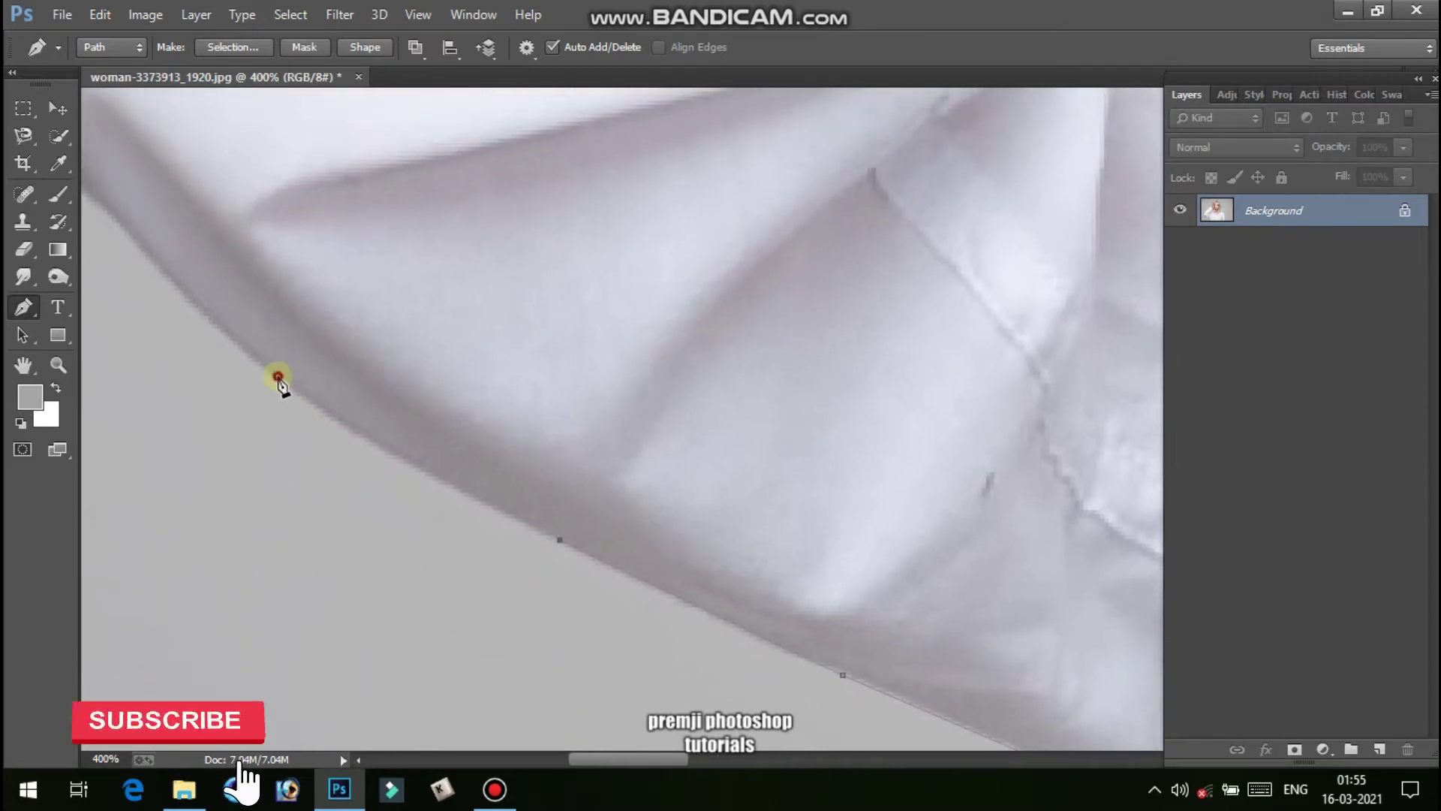
Extend the path around the lower curve of the elbow and up its outer side
drag(263, 406, 494, 658)
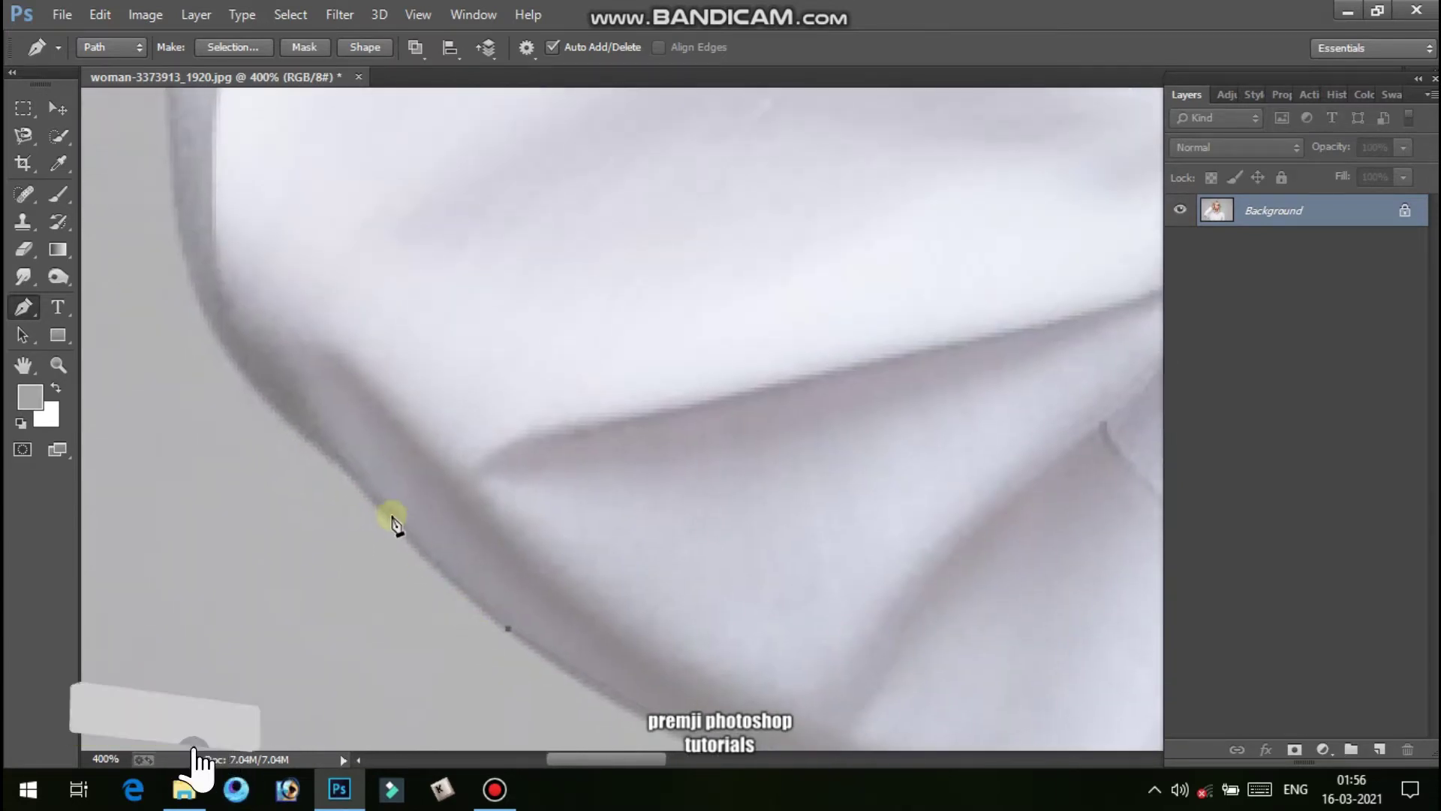
click(271, 395)
drag(294, 440, 433, 666)
click(309, 407)
drag(306, 357, 317, 305)
drag(316, 437, 329, 699)
drag(326, 395, 376, 343)
click(424, 310)
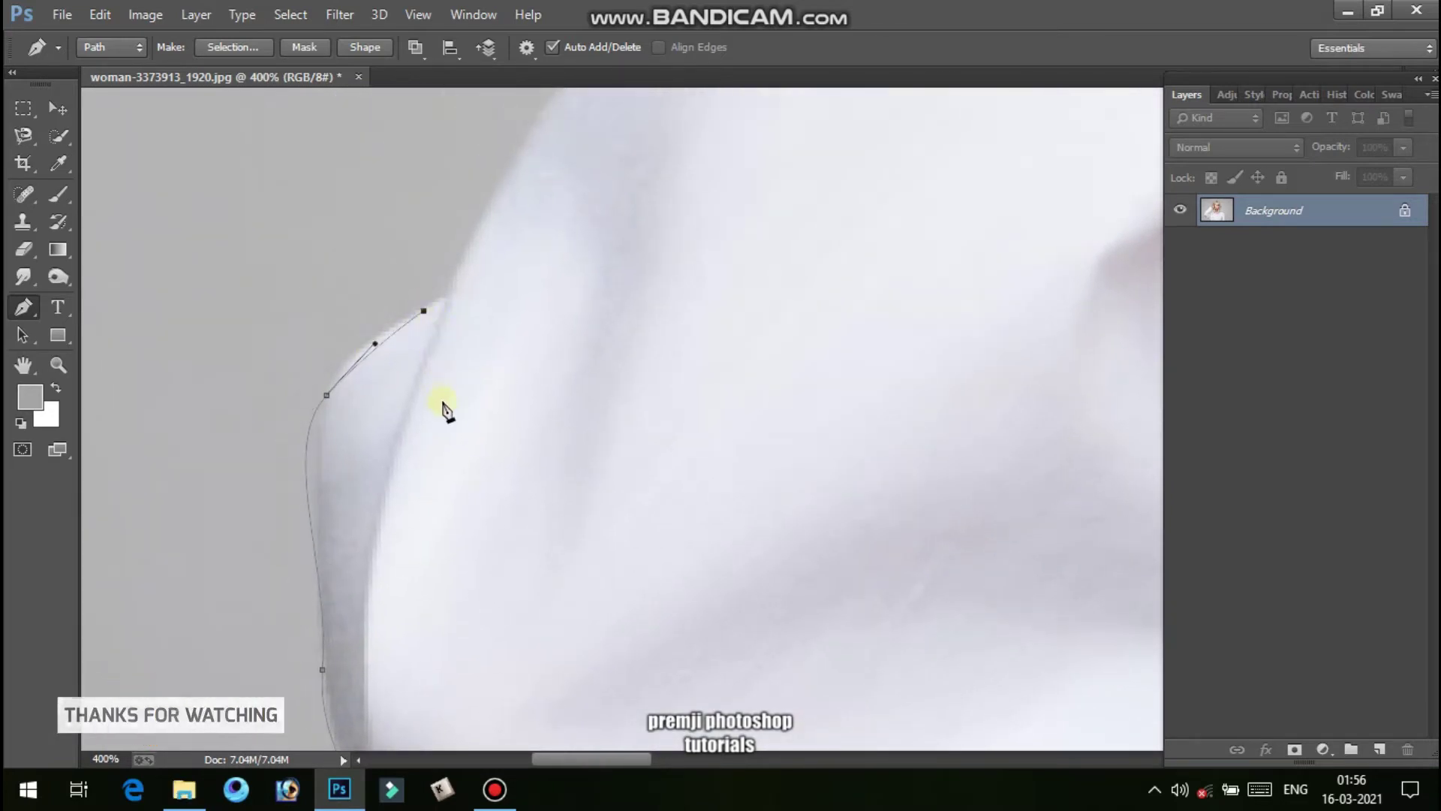
key(ctrl+alt+z)
key(ctrl+alt+z)
Trace the path over the fold above the elbow and up the outer sleeve with curved anchor points
drag(331, 377, 366, 342)
click(441, 302)
drag(438, 382, 363, 589)
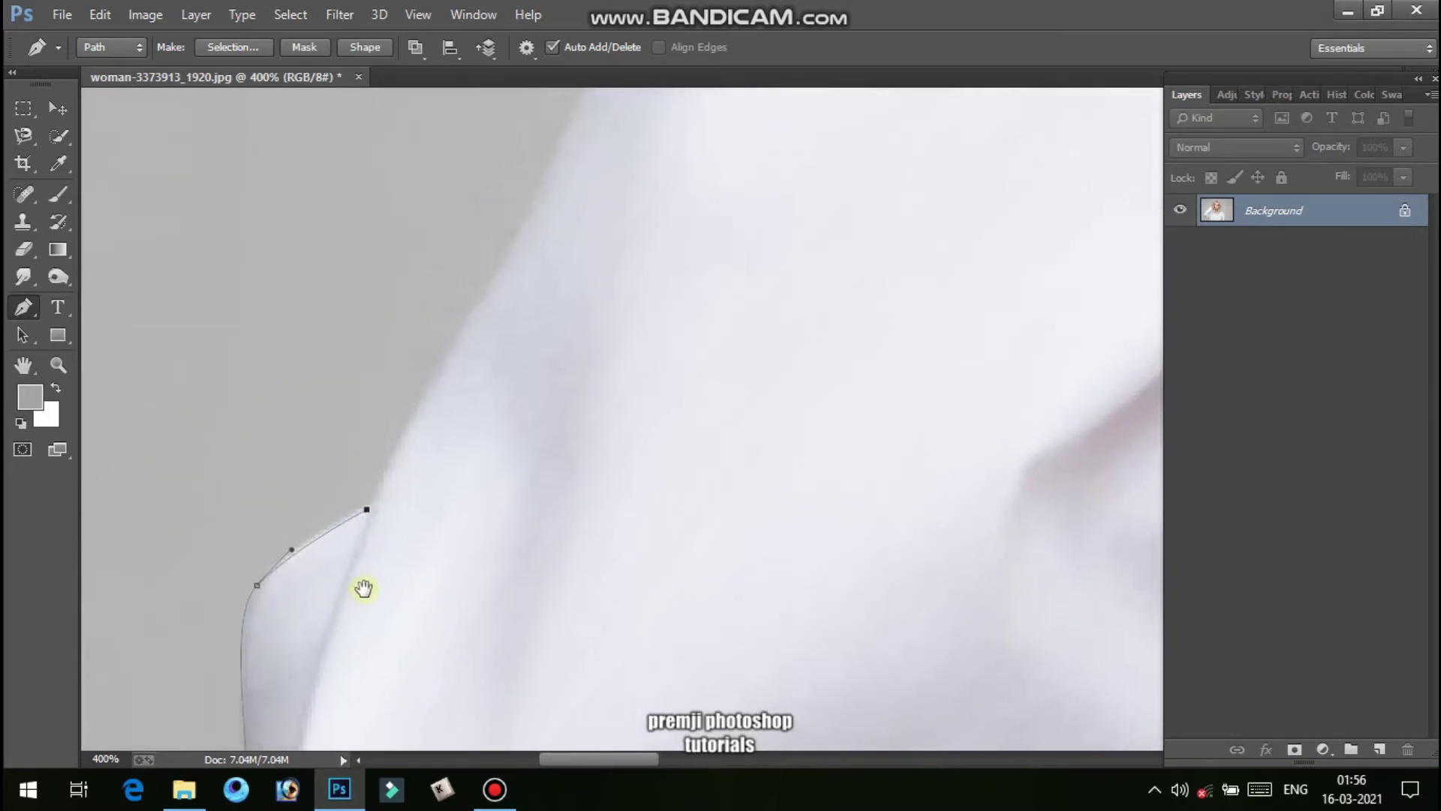
drag(463, 316, 472, 296)
drag(473, 363, 395, 572)
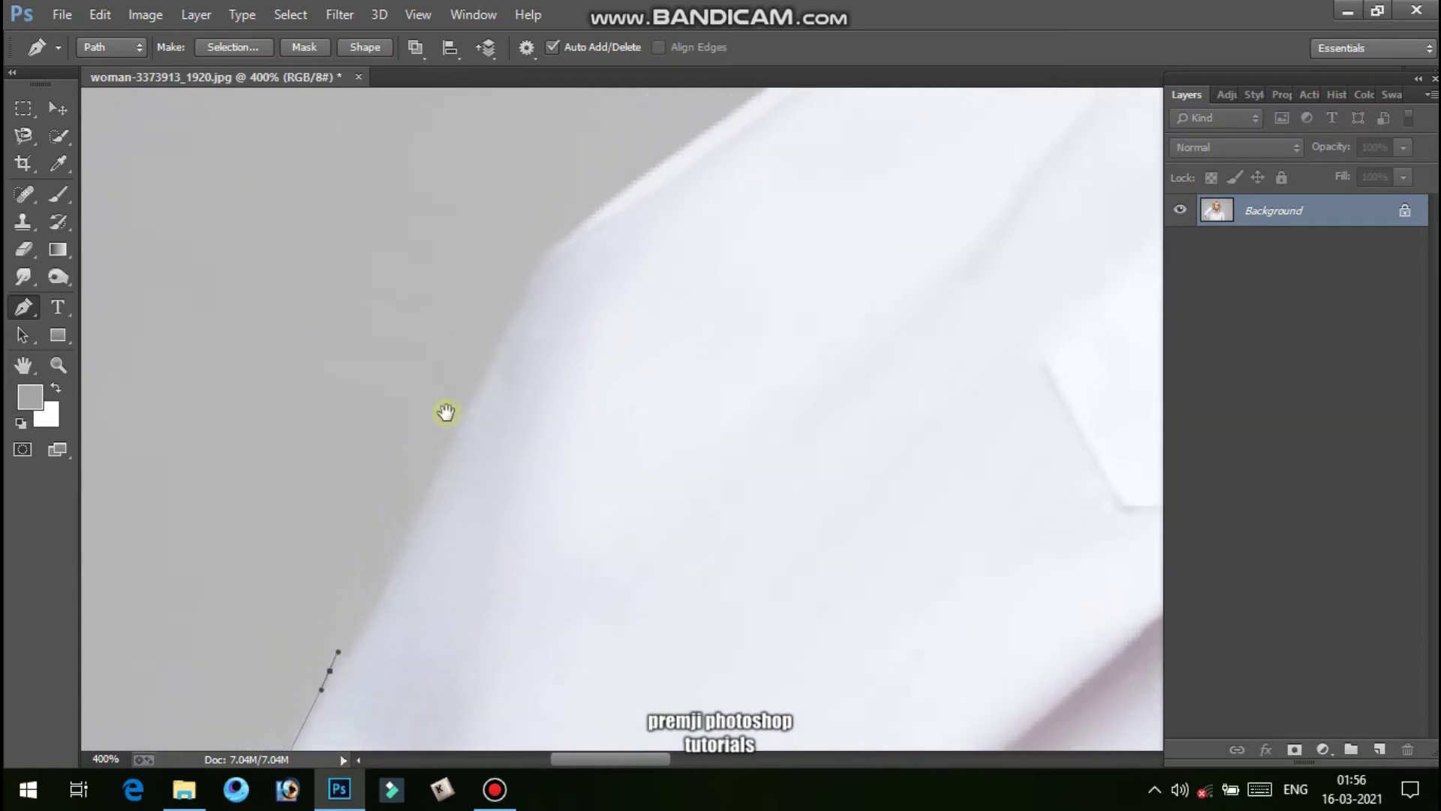
drag(515, 356, 563, 290)
drag(605, 476, 441, 679)
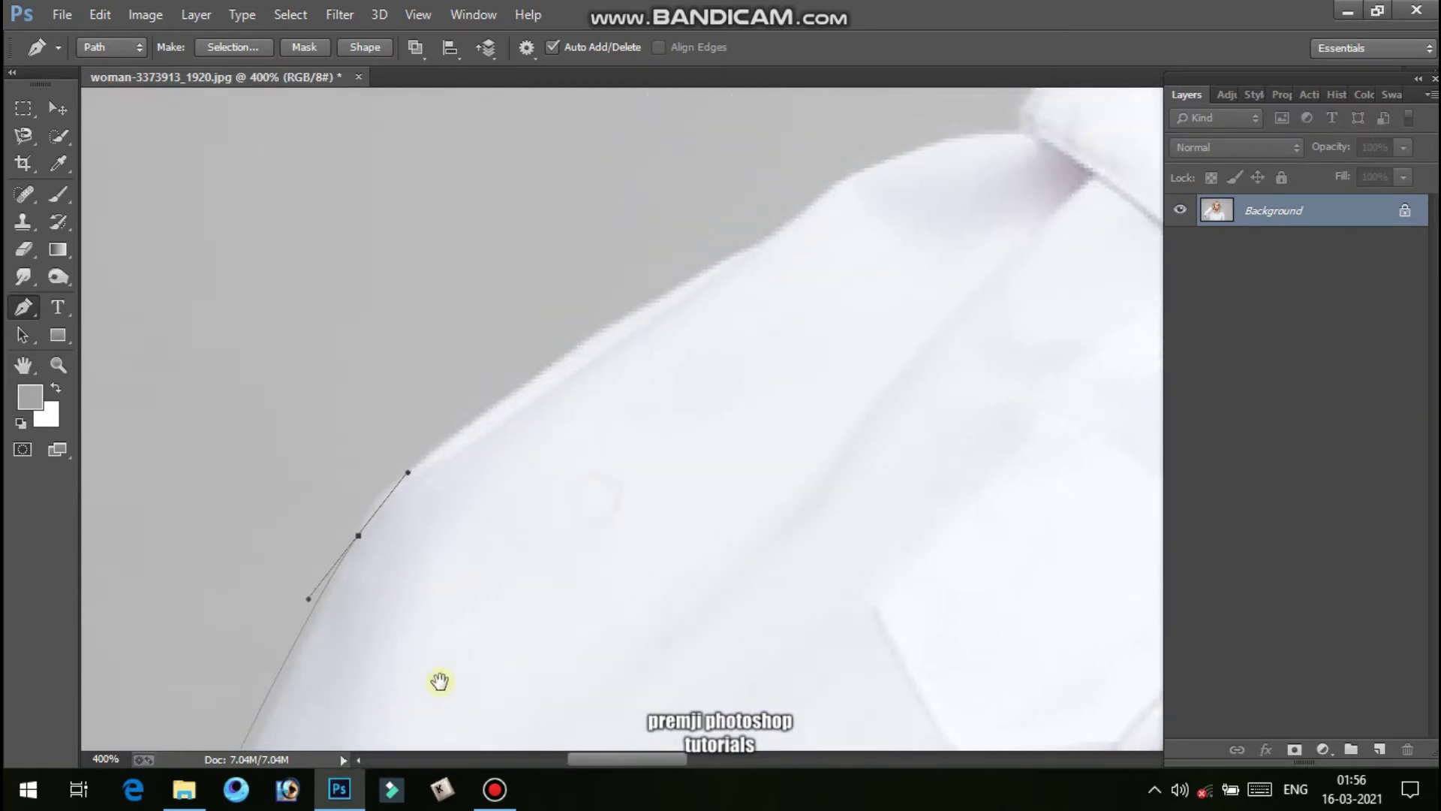
Continue the path along the forearm sleeve's upper edge and onto the outer edge of the folded cuff
drag(681, 292, 709, 270)
drag(819, 225, 697, 379)
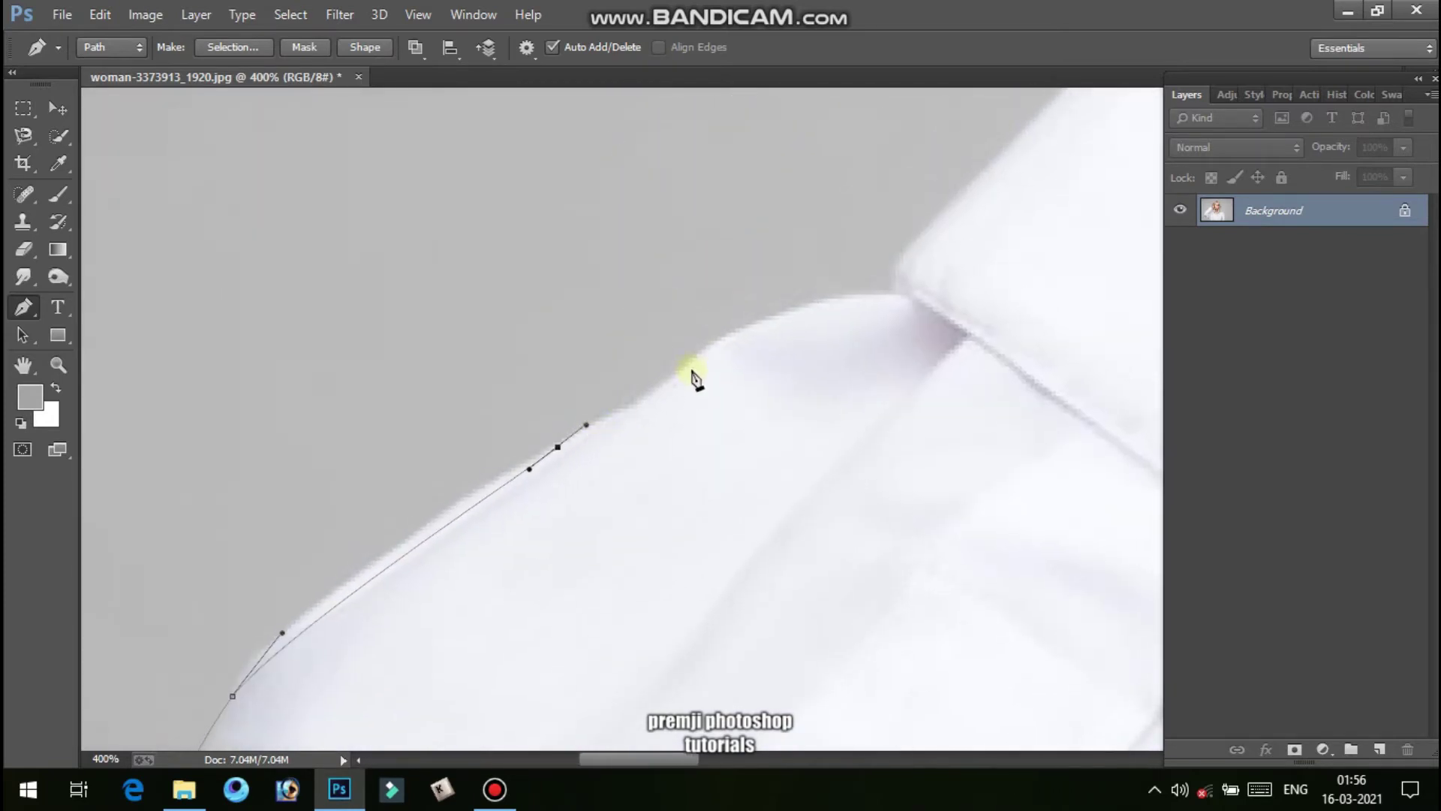
click(700, 351)
drag(853, 298, 895, 274)
drag(861, 360, 687, 496)
click(912, 231)
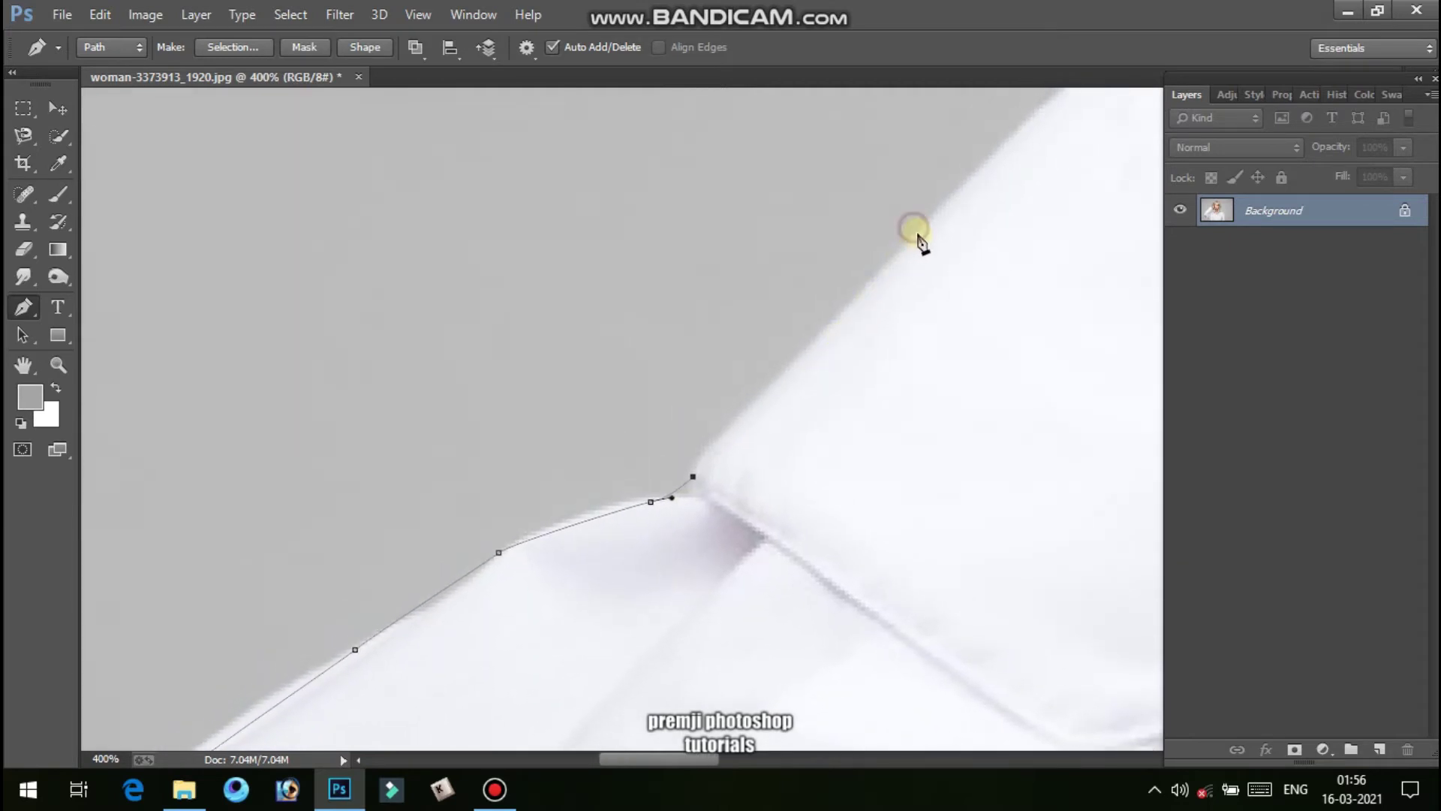
Trace the cuff's outer edge and round the path over its upper corner beside the wrist
drag(867, 334, 659, 435)
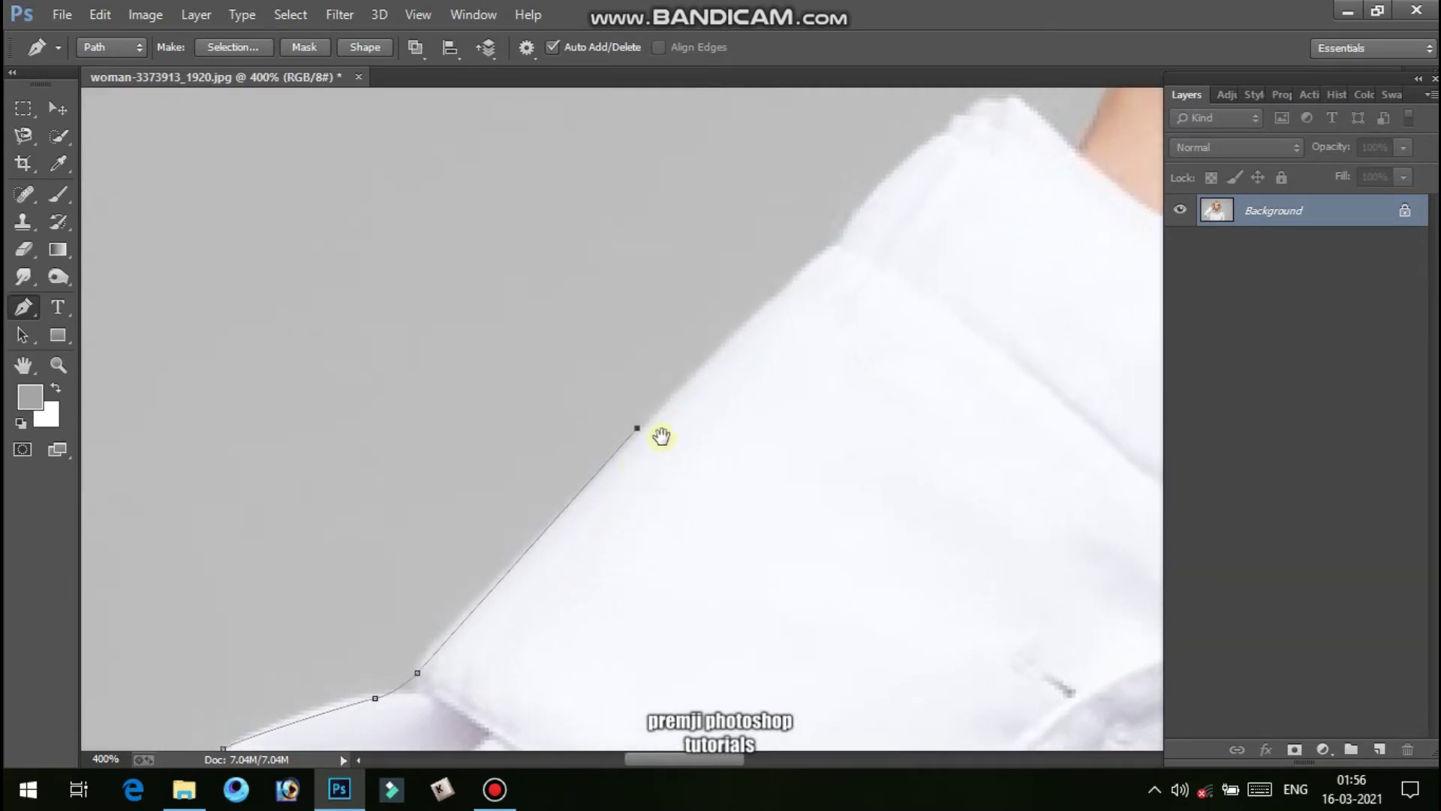
click(824, 251)
drag(842, 218, 692, 377)
click(784, 296)
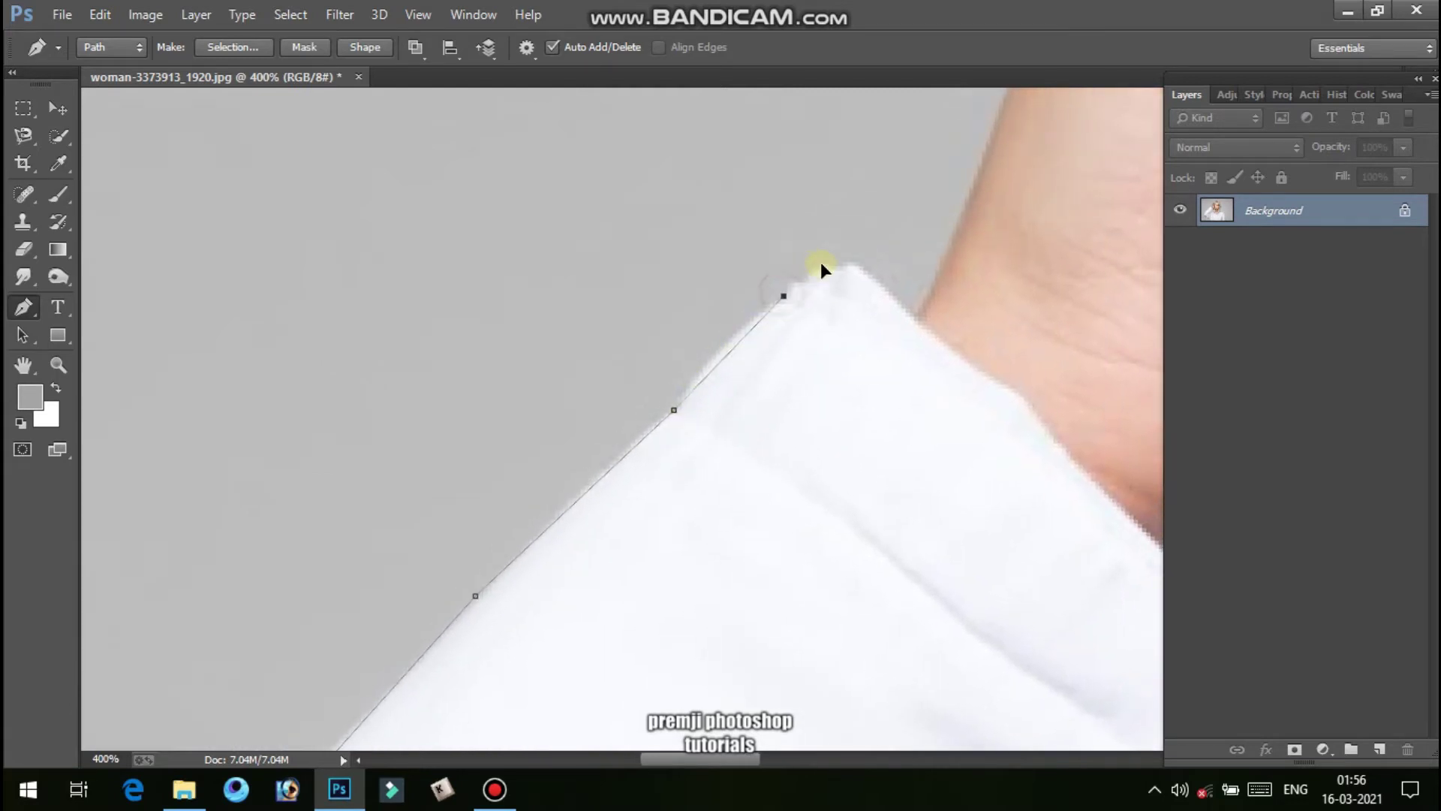
drag(851, 262, 870, 272)
drag(852, 370, 790, 358)
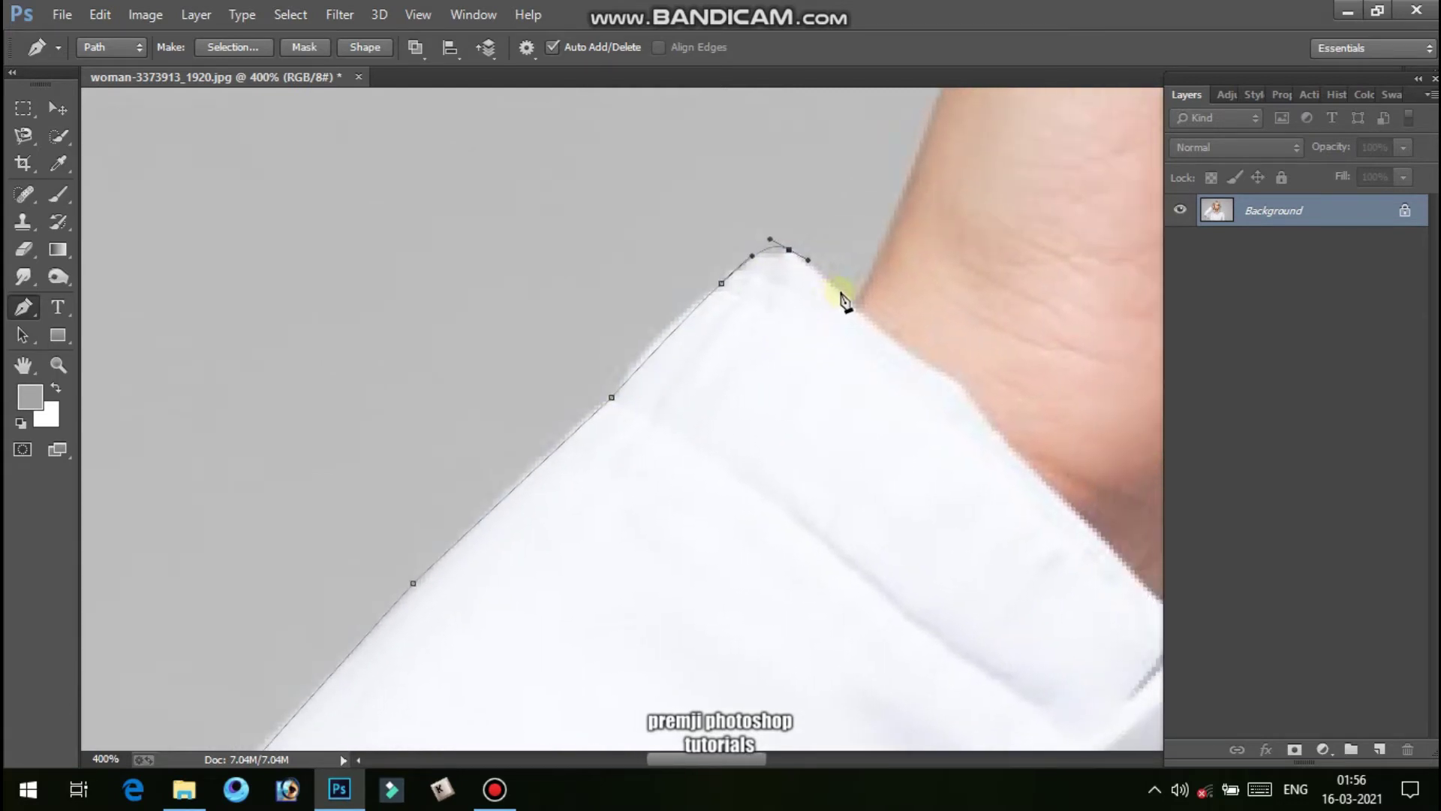
Trace the cuff opening along the wrist, down to where the cuff meets the grey background again
drag(853, 304, 860, 310)
drag(853, 380, 770, 328)
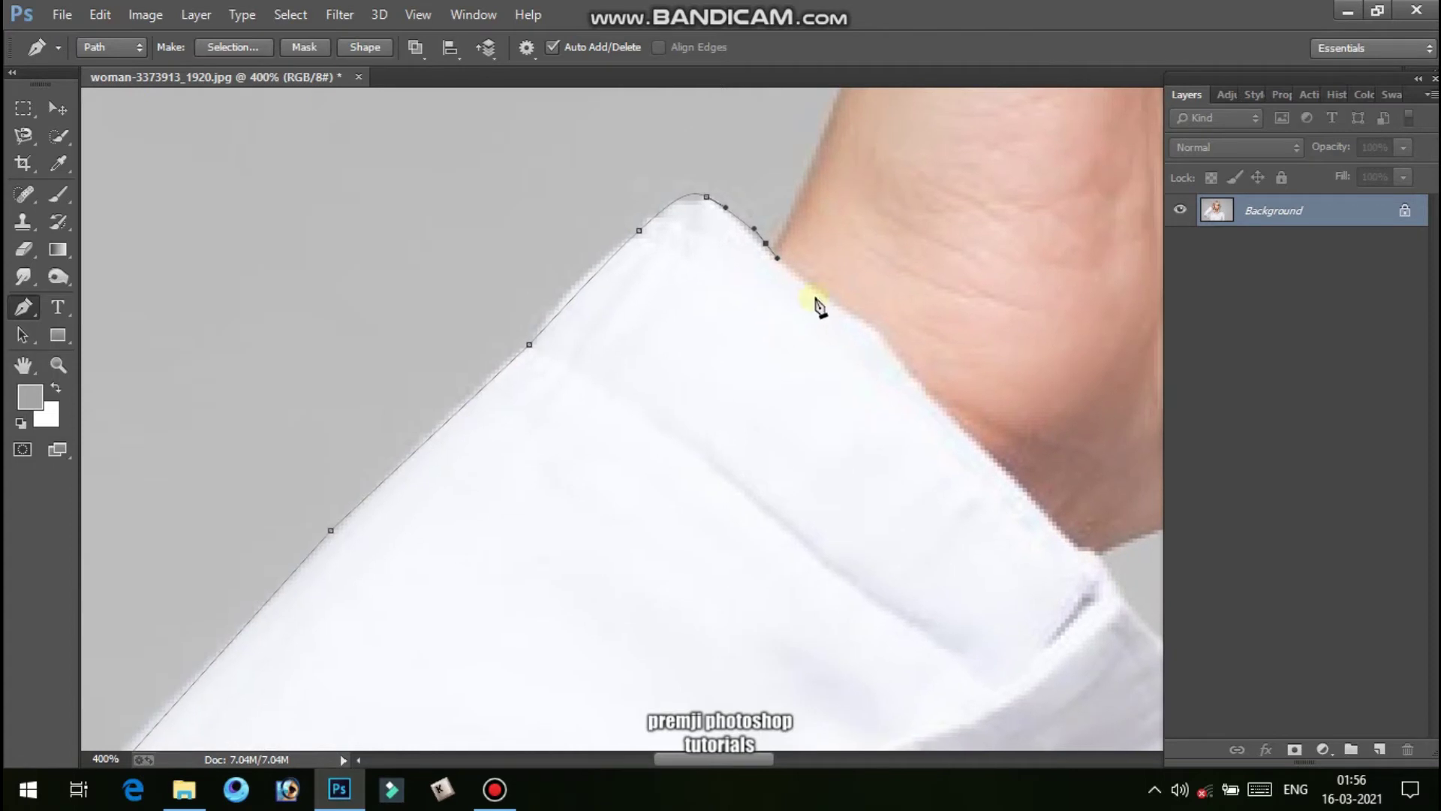
click(824, 294)
drag(935, 430, 859, 383)
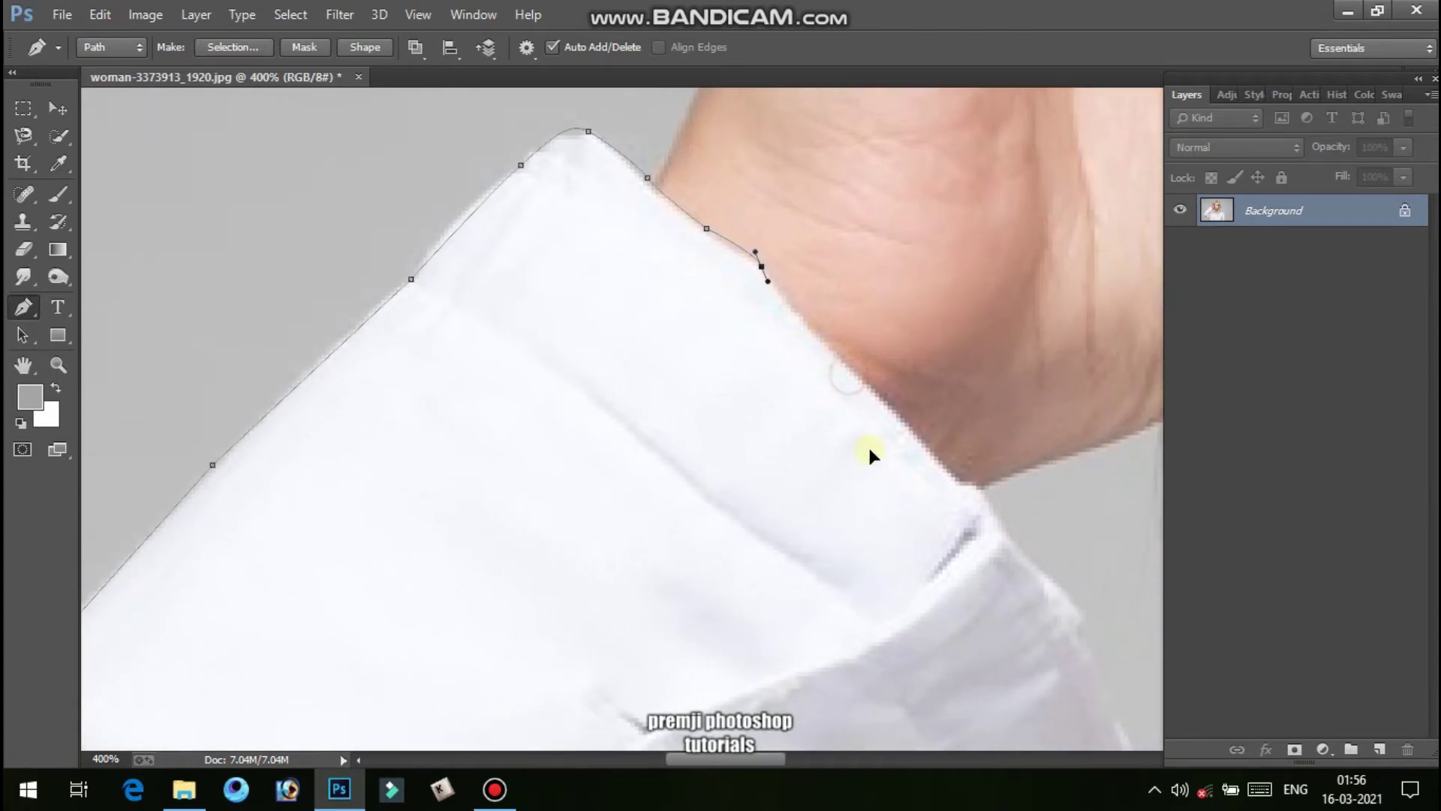
drag(860, 443, 719, 305)
click(814, 332)
click(865, 391)
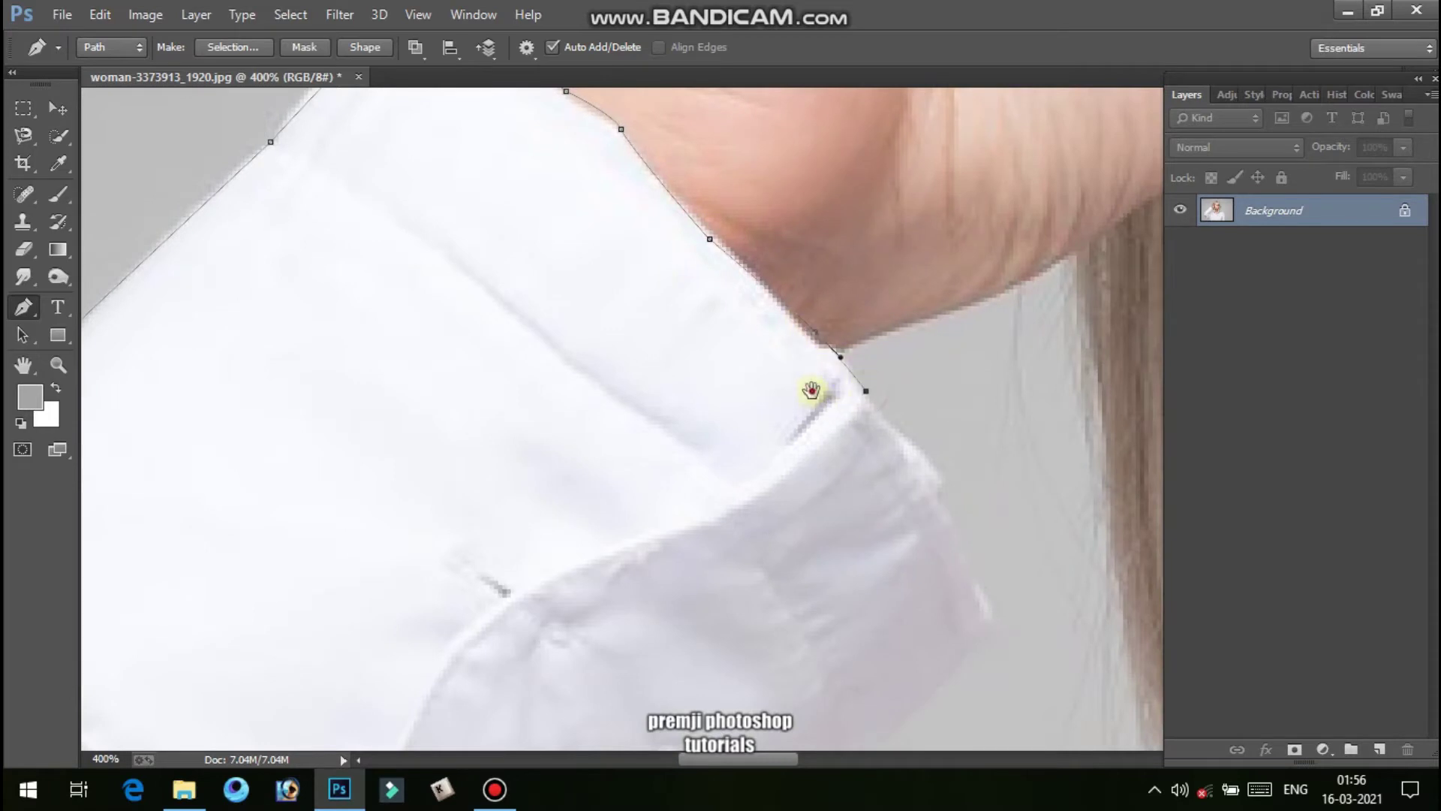
Follow the cuff's folded inner flap with the path to its outermost corner facing the hair
drag(817, 392, 735, 332)
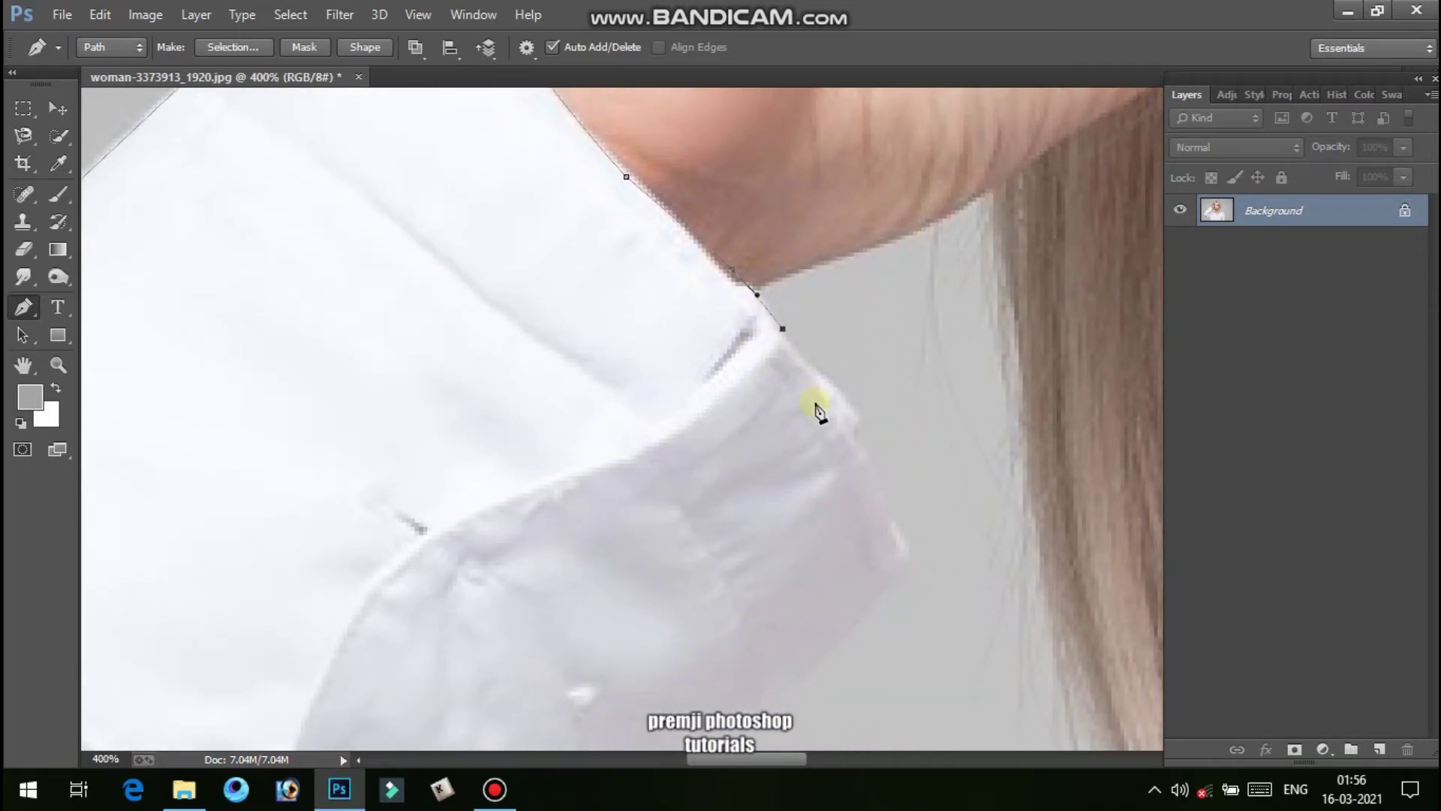
drag(824, 420, 756, 307)
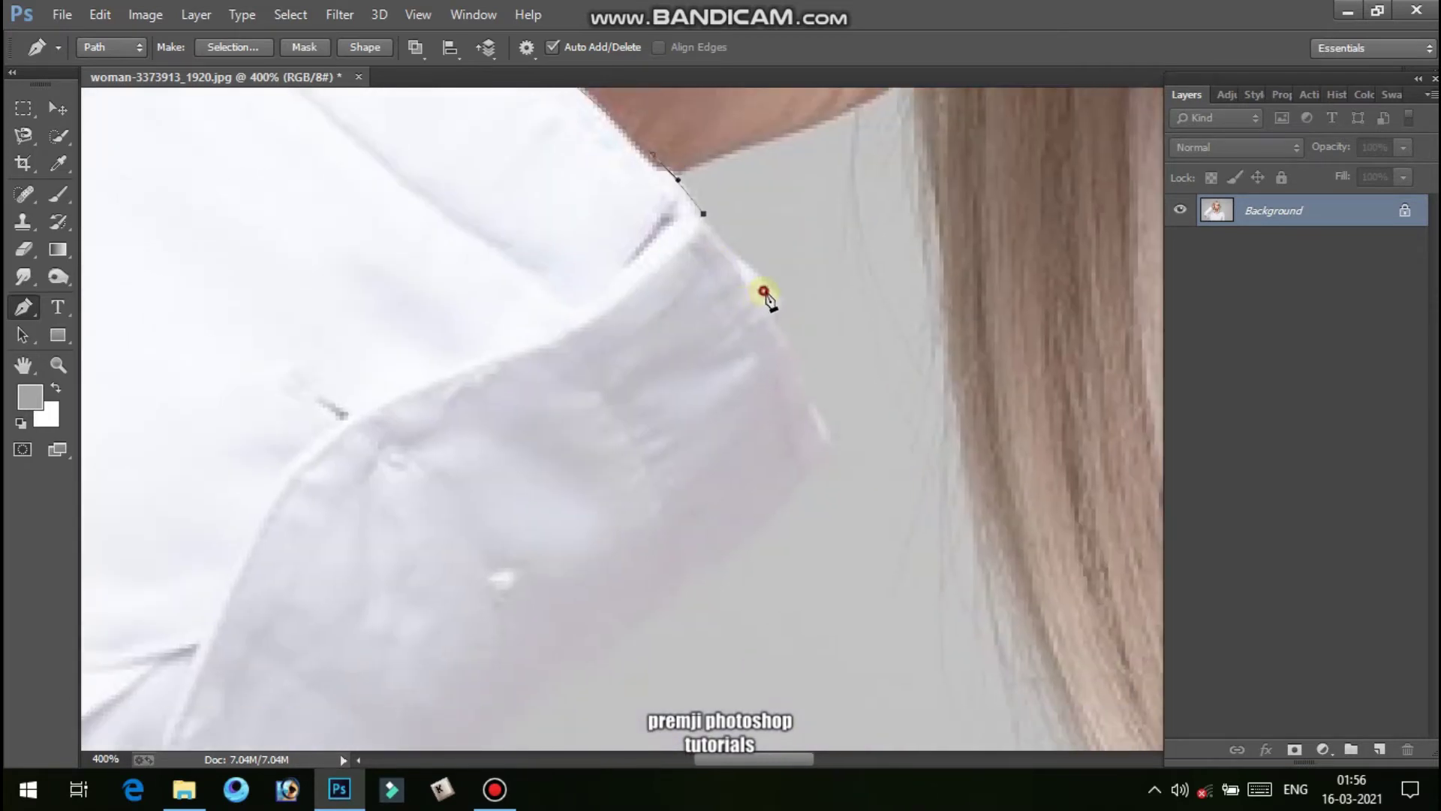
click(764, 291)
click(785, 341)
click(826, 436)
Trace the cuff's lower edge back to the dark opening at its tip and onto the inner sleeve
drag(788, 475, 882, 235)
click(793, 354)
drag(661, 464, 766, 327)
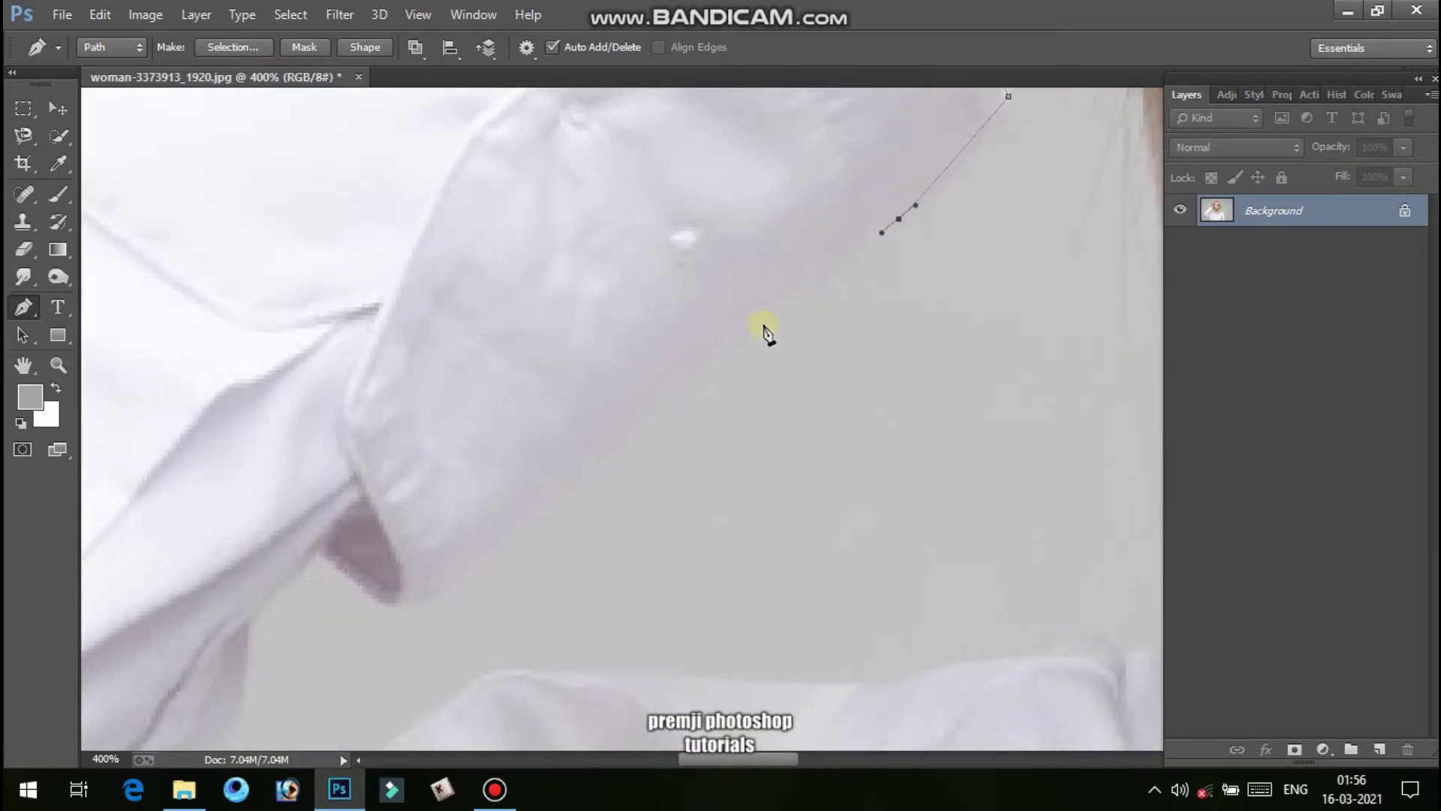
click(696, 363)
drag(658, 408, 775, 332)
click(713, 356)
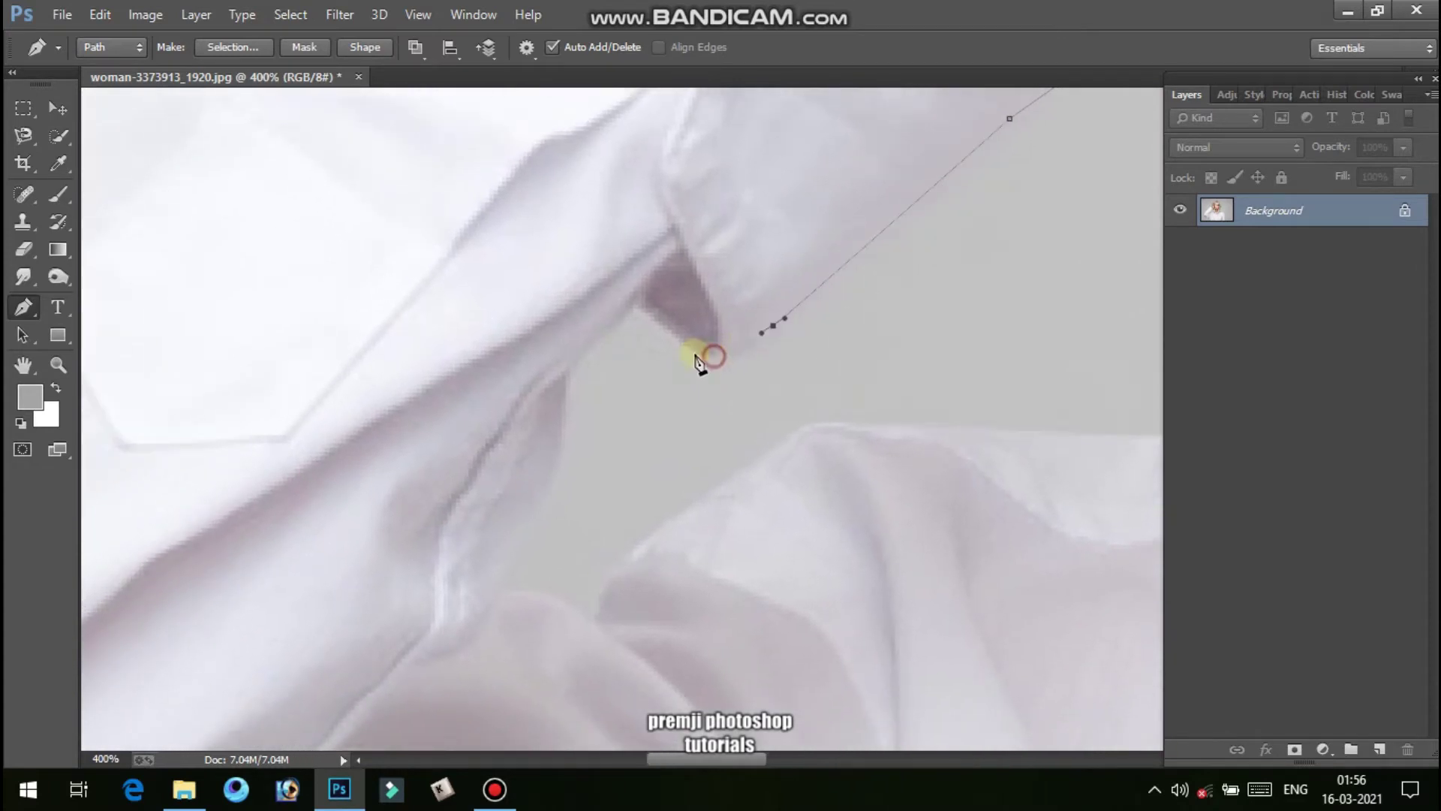
click(634, 314)
Trace the path down the inner sleeve, around the bottom of the grey underarm gap and up onto the shoulder
scroll(598, 322, down, 2)
drag(571, 332, 571, 350)
click(557, 394)
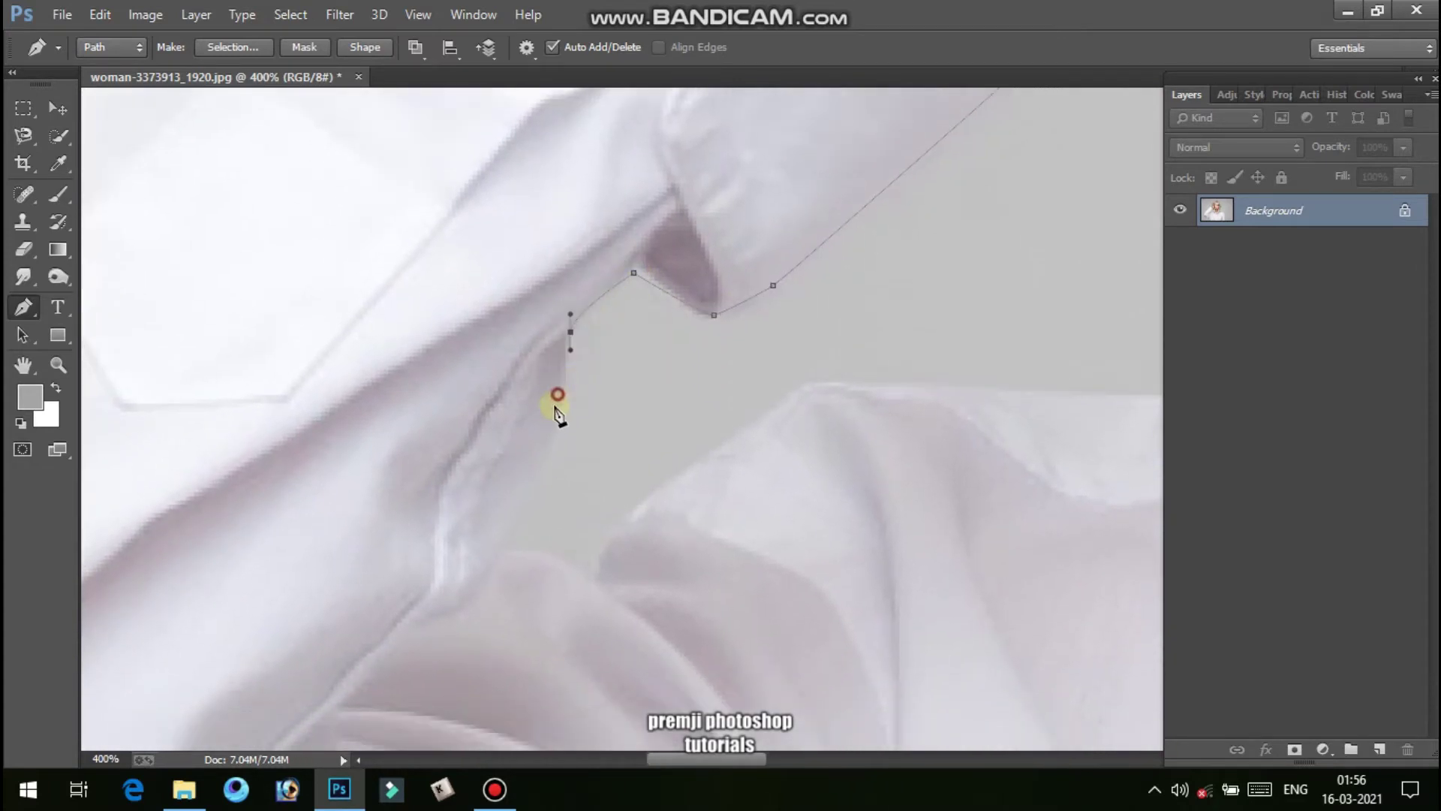
drag(556, 407, 549, 424)
click(507, 538)
click(638, 508)
Trace the top of the shoulder beside the raised arm, across to the base of the shirt collar
drag(739, 441, 514, 428)
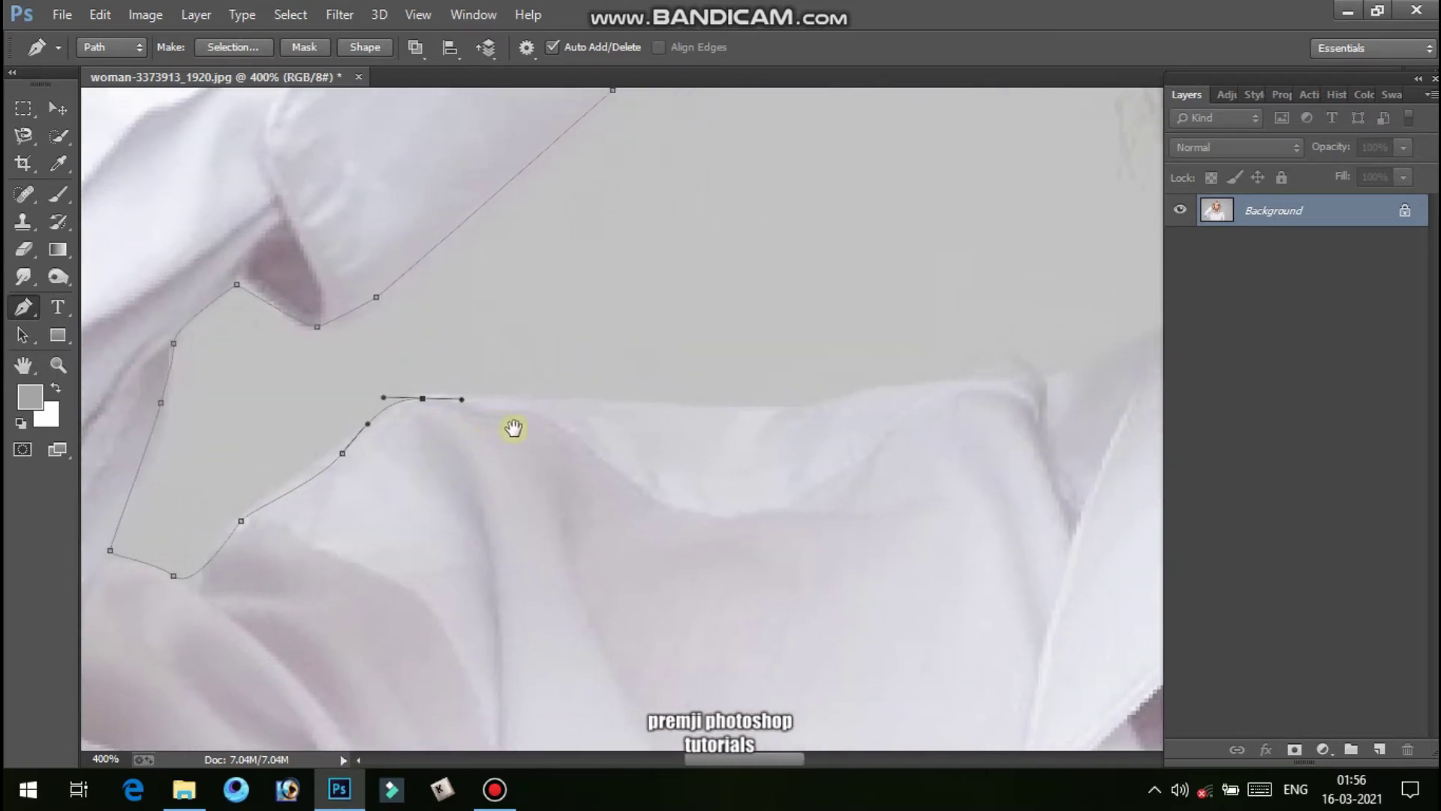
click(717, 410)
drag(830, 415, 652, 435)
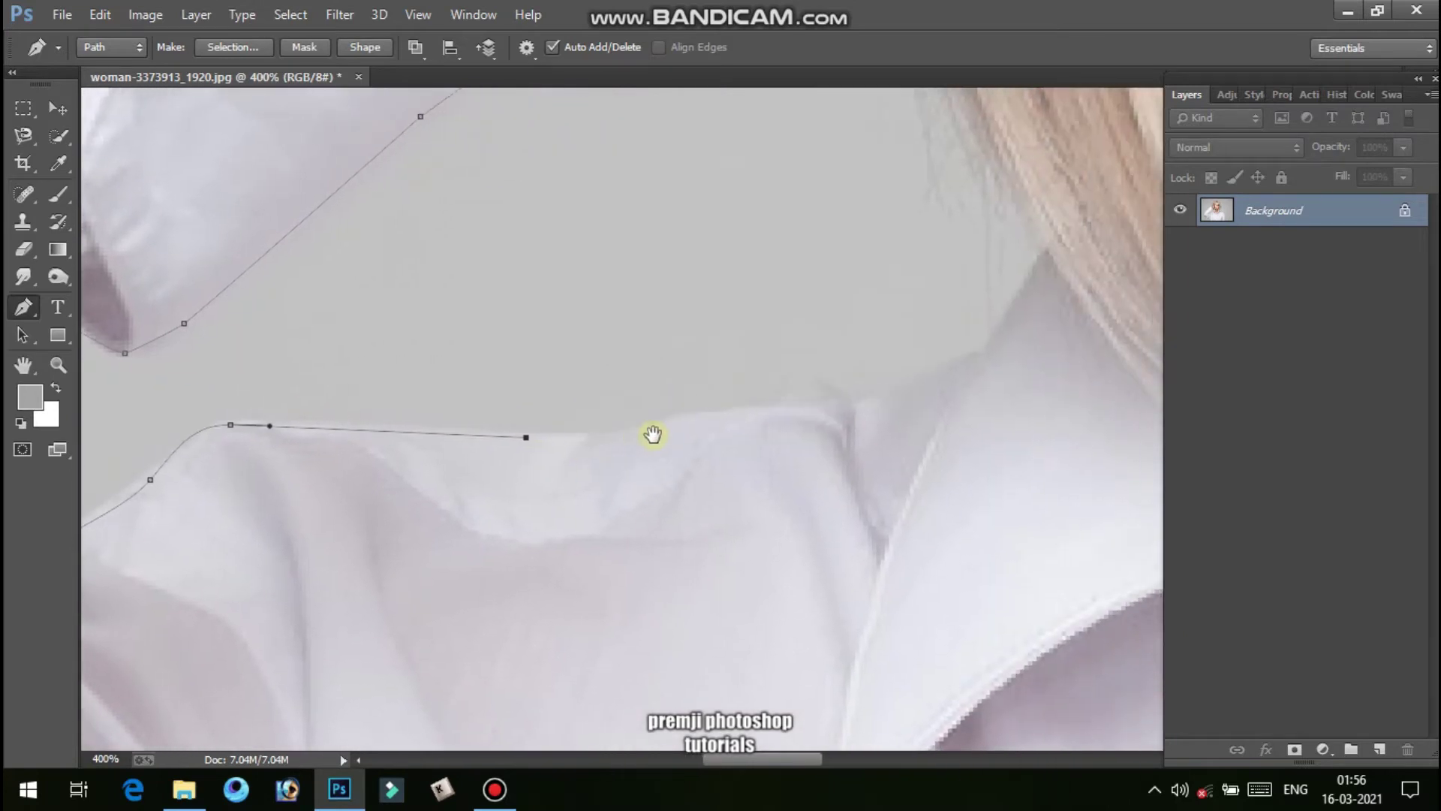
drag(777, 411, 644, 473)
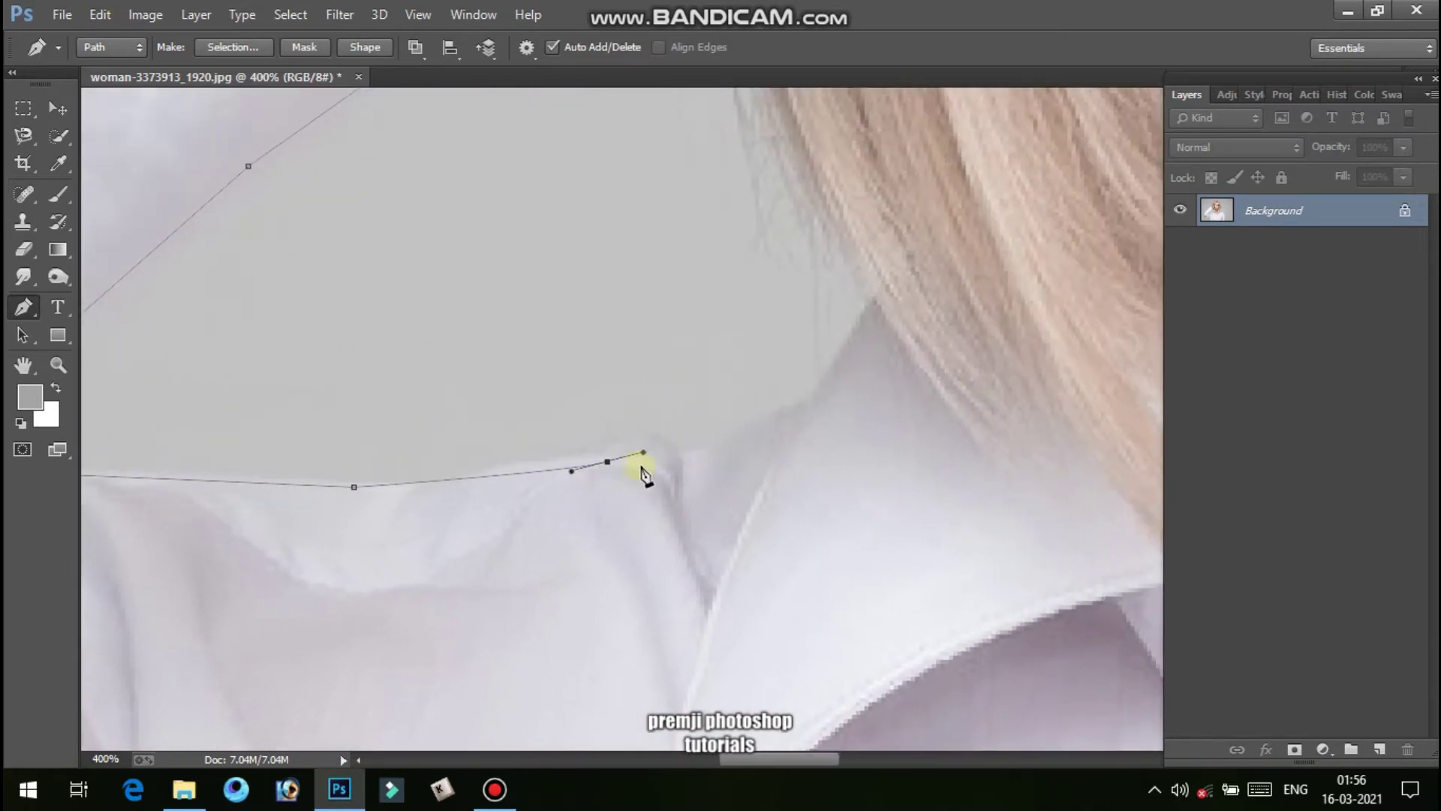
drag(795, 412, 695, 298)
Trace up to the collar's peak at the hair, then loop the path around the hair strands lying over the collar
click(882, 283)
click(686, 212)
drag(797, 349, 845, 364)
click(987, 446)
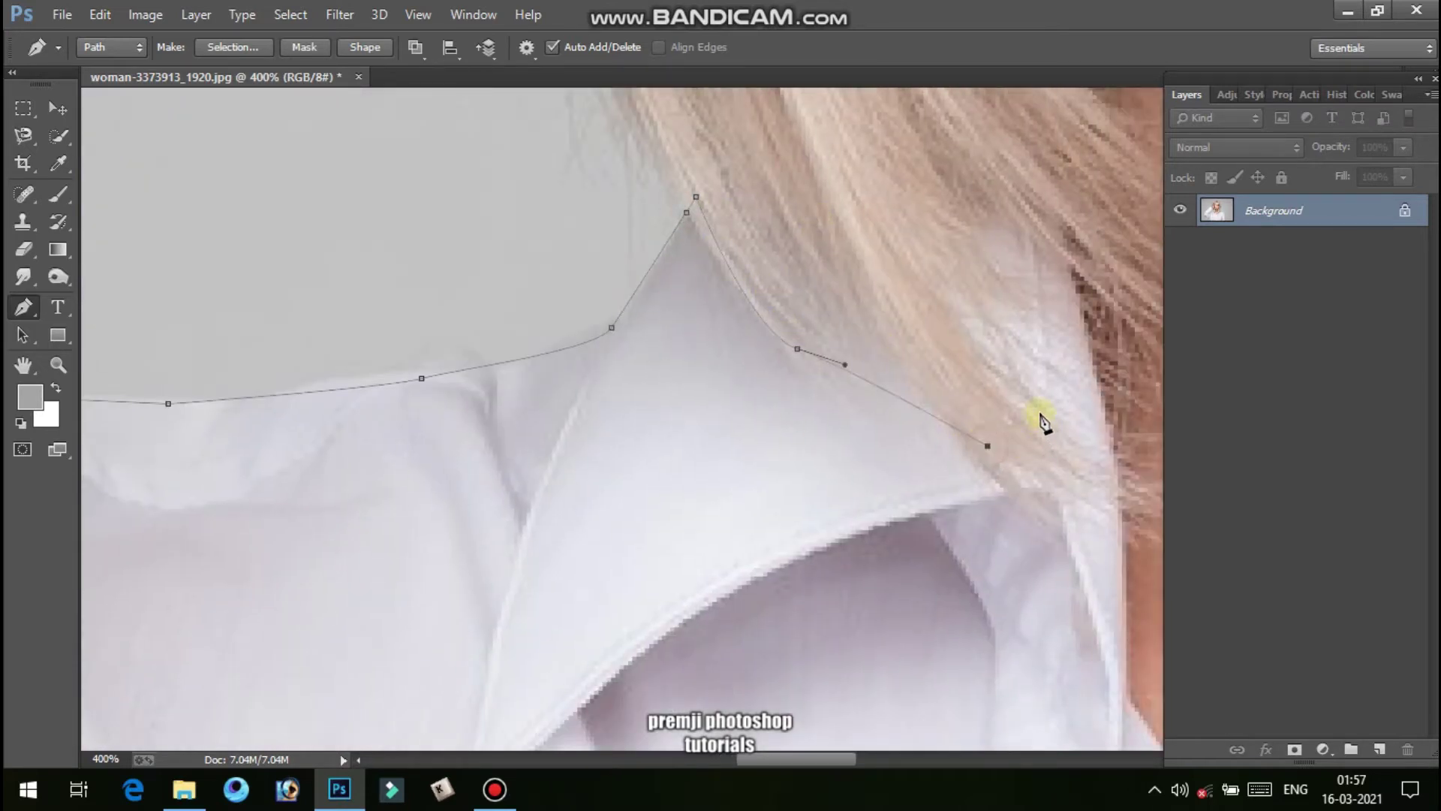
drag(1029, 391, 997, 313)
drag(1001, 261, 1023, 235)
Trace the collar's inner edge beside the neck, down to where it meets the open neckline
drag(1063, 277, 1074, 320)
drag(1061, 472, 960, 309)
click(953, 447)
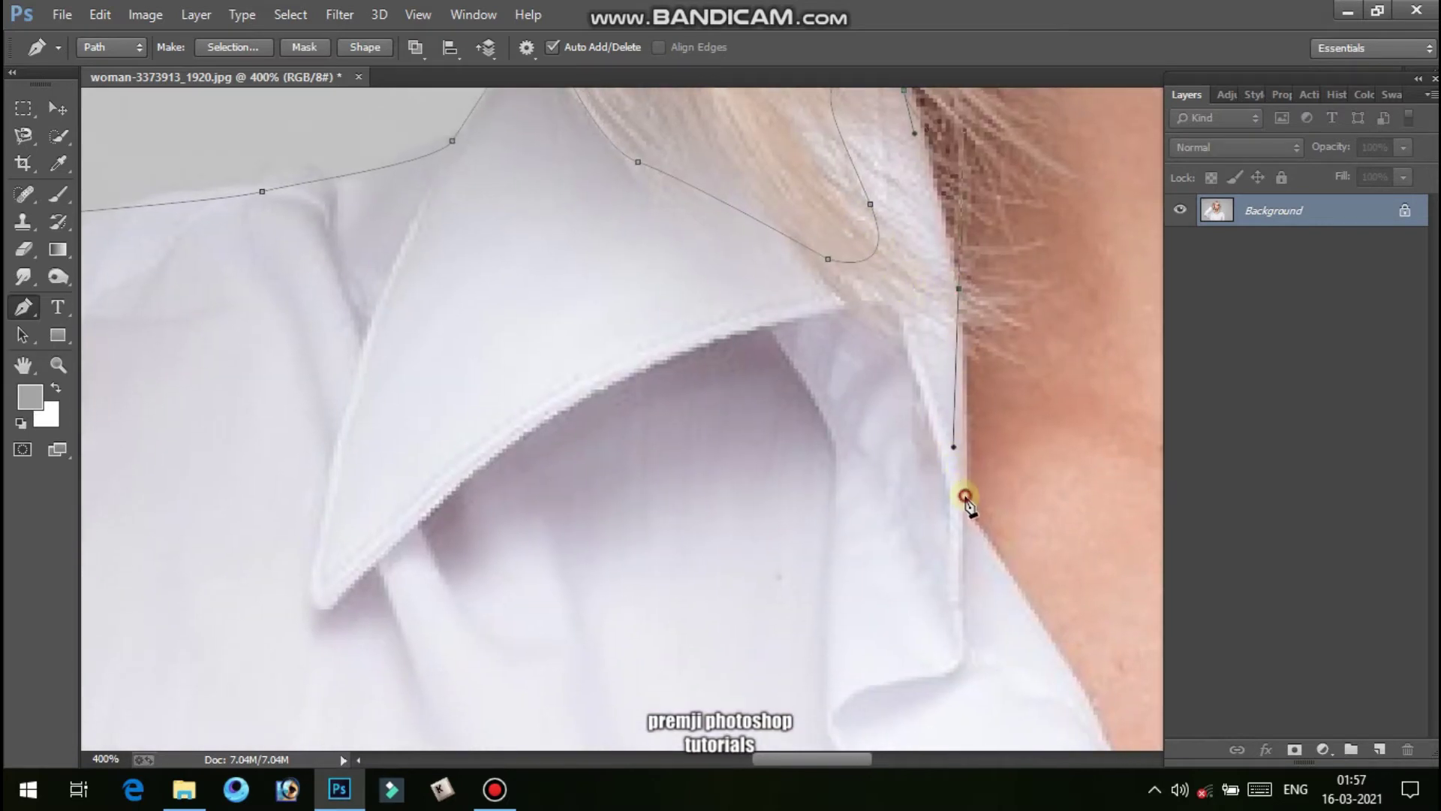
click(965, 494)
click(815, 373)
key(ctrl+z)
drag(958, 548, 787, 350)
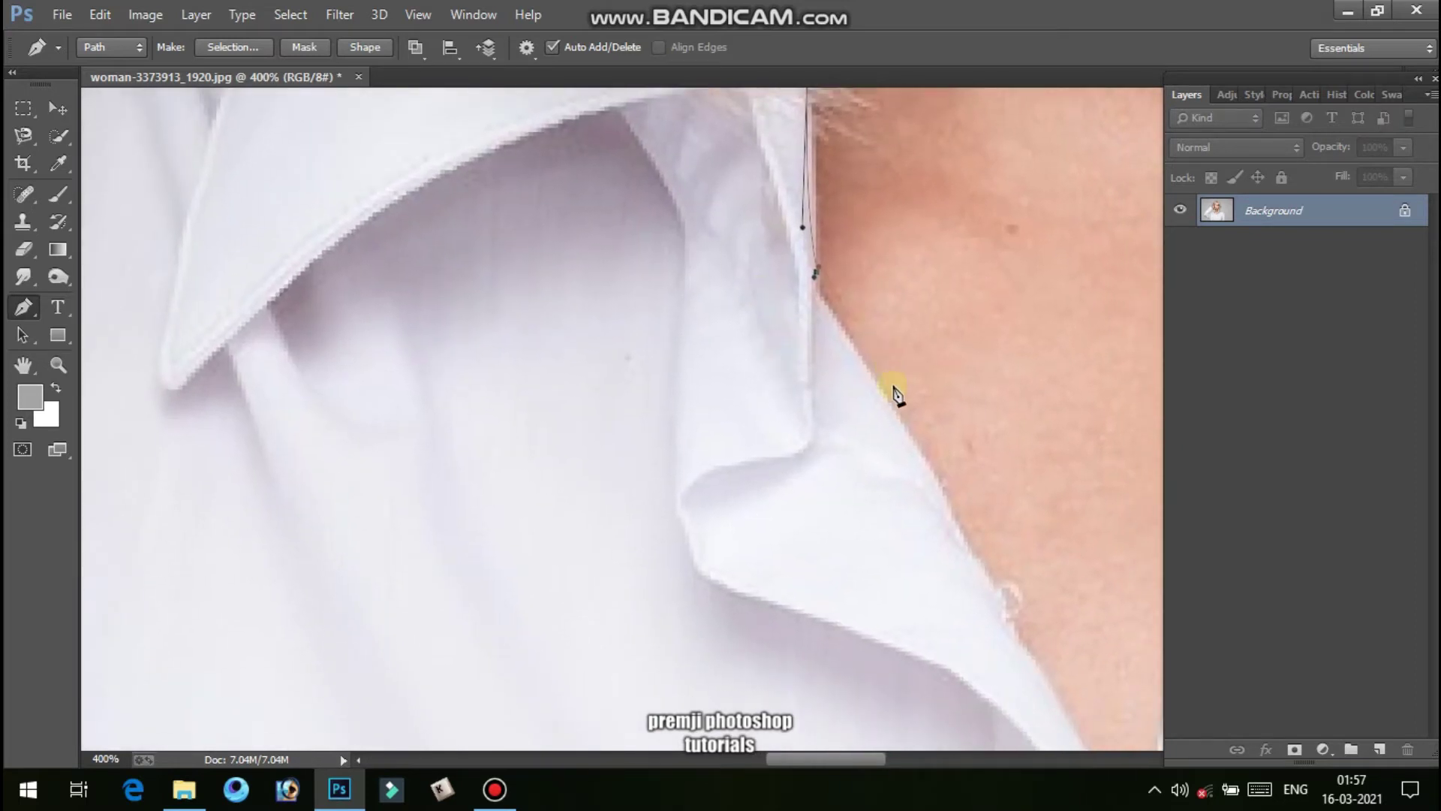
Trace the straight neckline edge from the collar down to the point of the V opening
click(916, 448)
click(1032, 659)
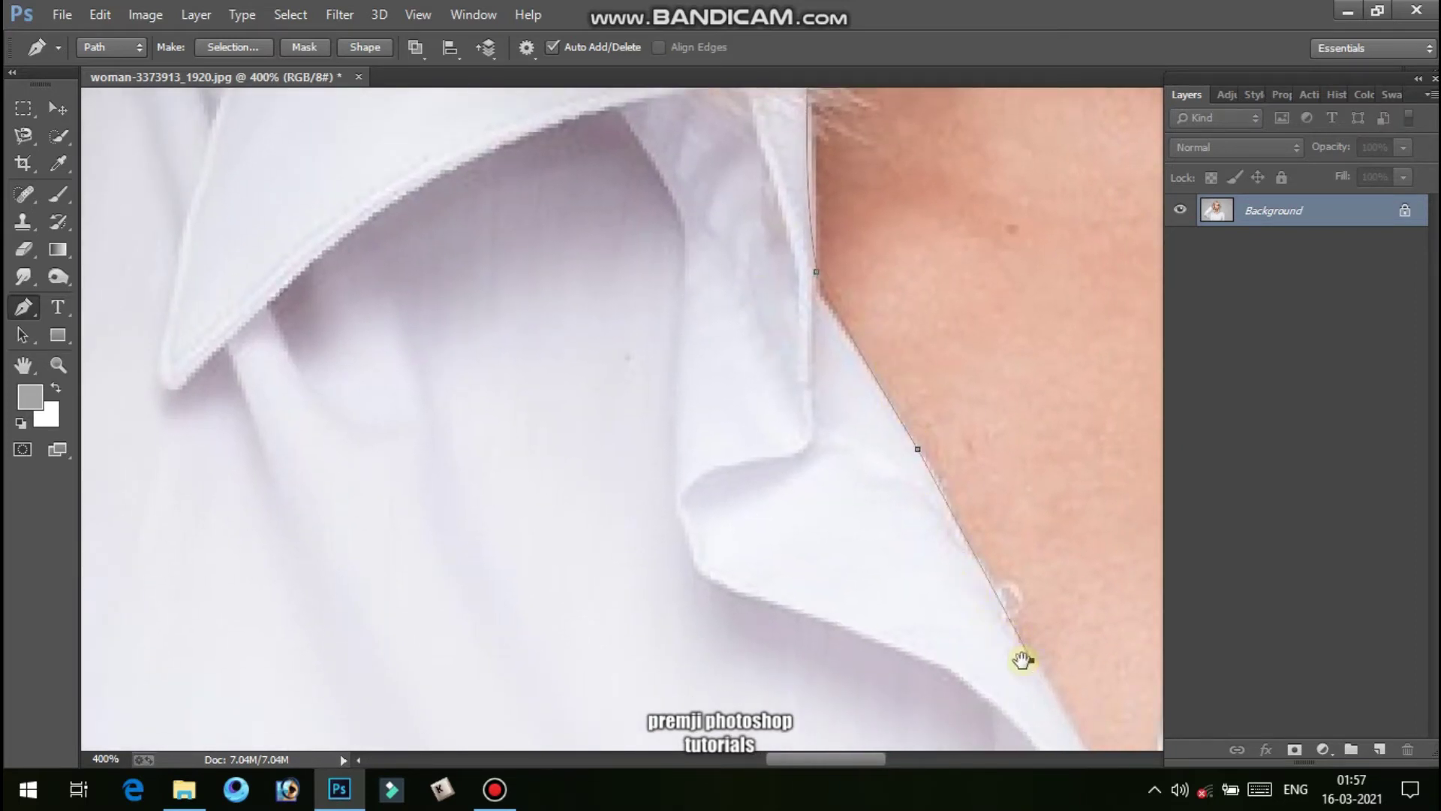
drag(1023, 660, 769, 405)
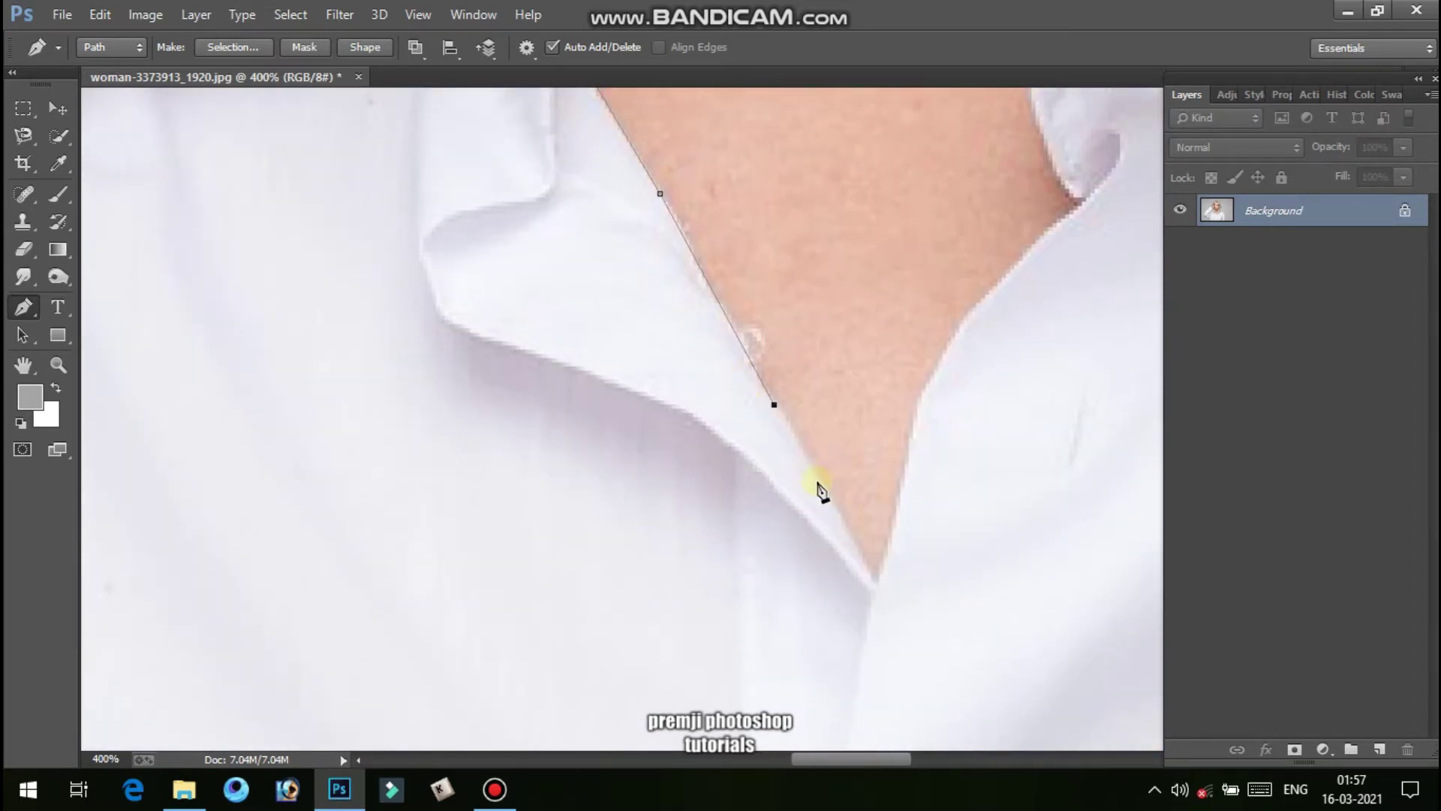
click(871, 575)
Trace the opposite neckline edge from the V point up to the notch under the second collar
drag(871, 575, 784, 598)
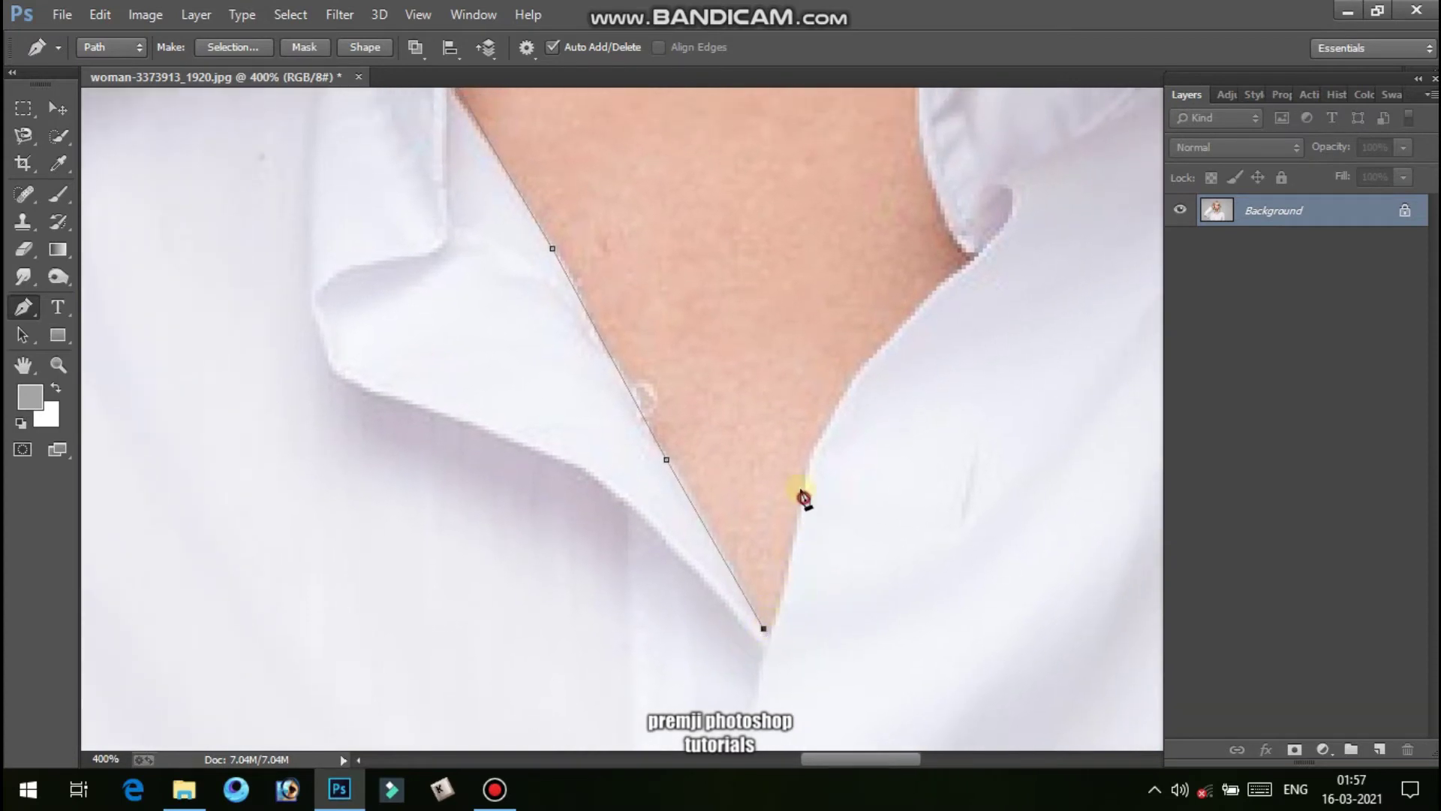
drag(775, 545, 778, 559)
drag(819, 426, 736, 526)
click(846, 425)
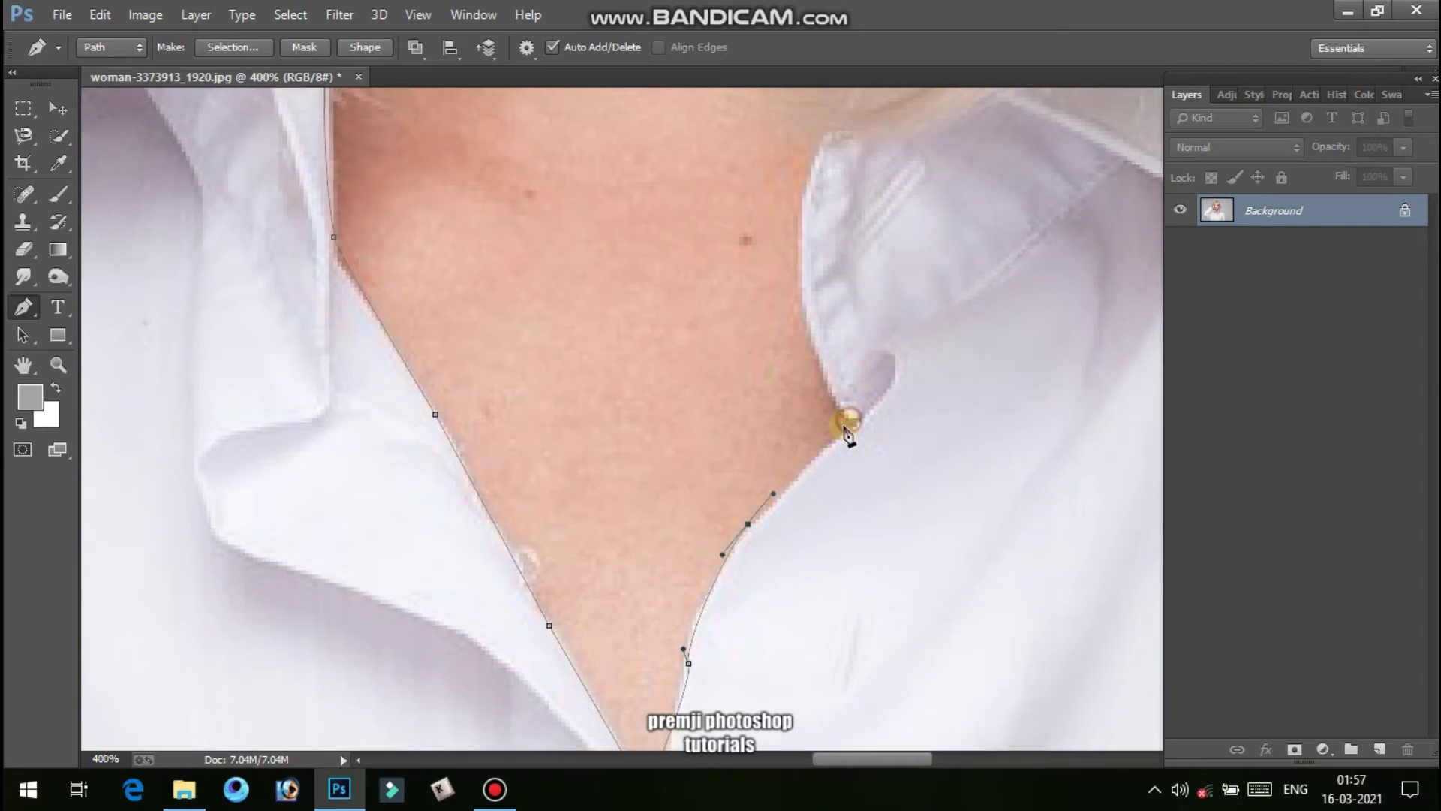
drag(846, 428, 798, 593)
Trace the second collar's inner edge up into the hair, then follow the hair ends across to the shoulder
drag(775, 398, 710, 521)
drag(837, 270, 847, 251)
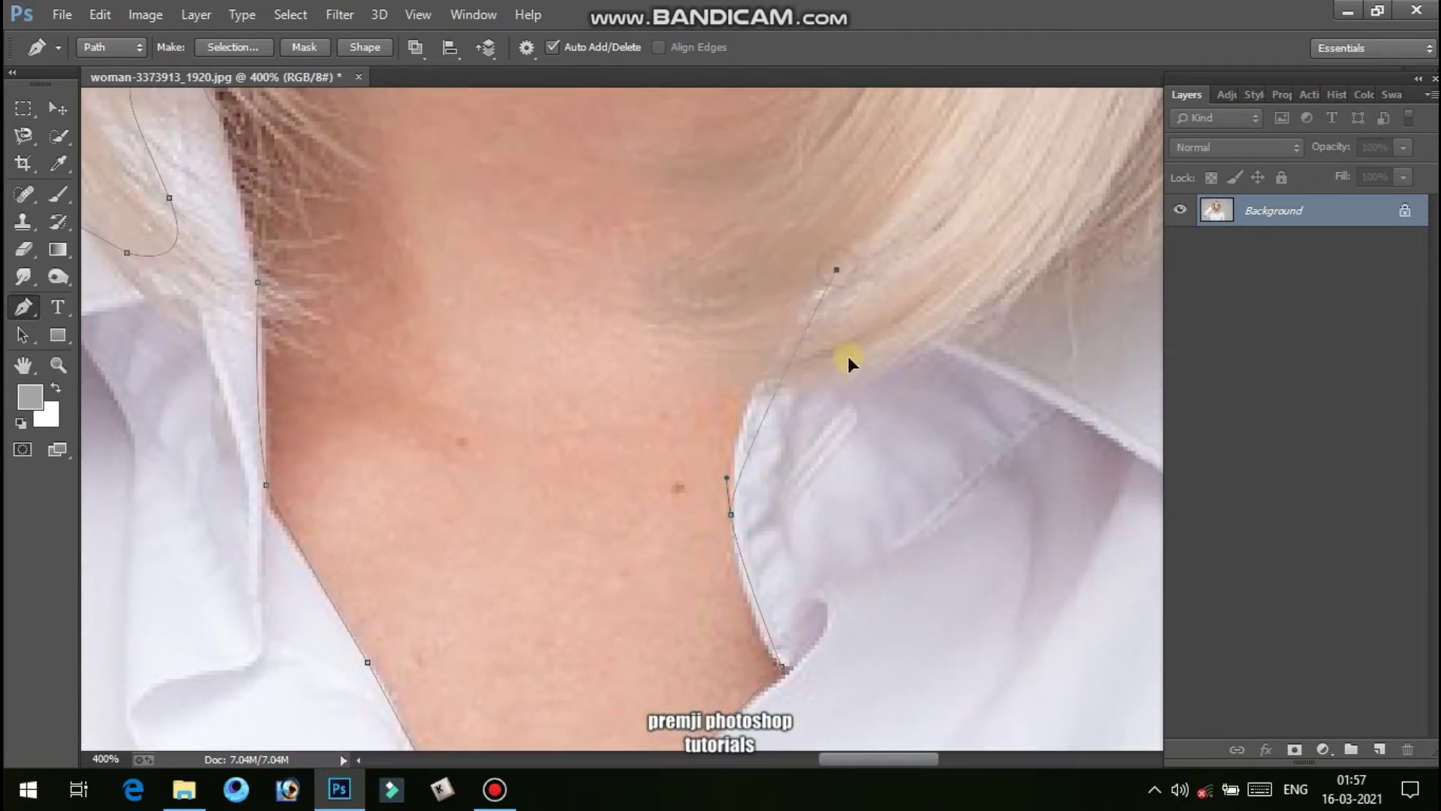
drag(838, 373, 473, 409)
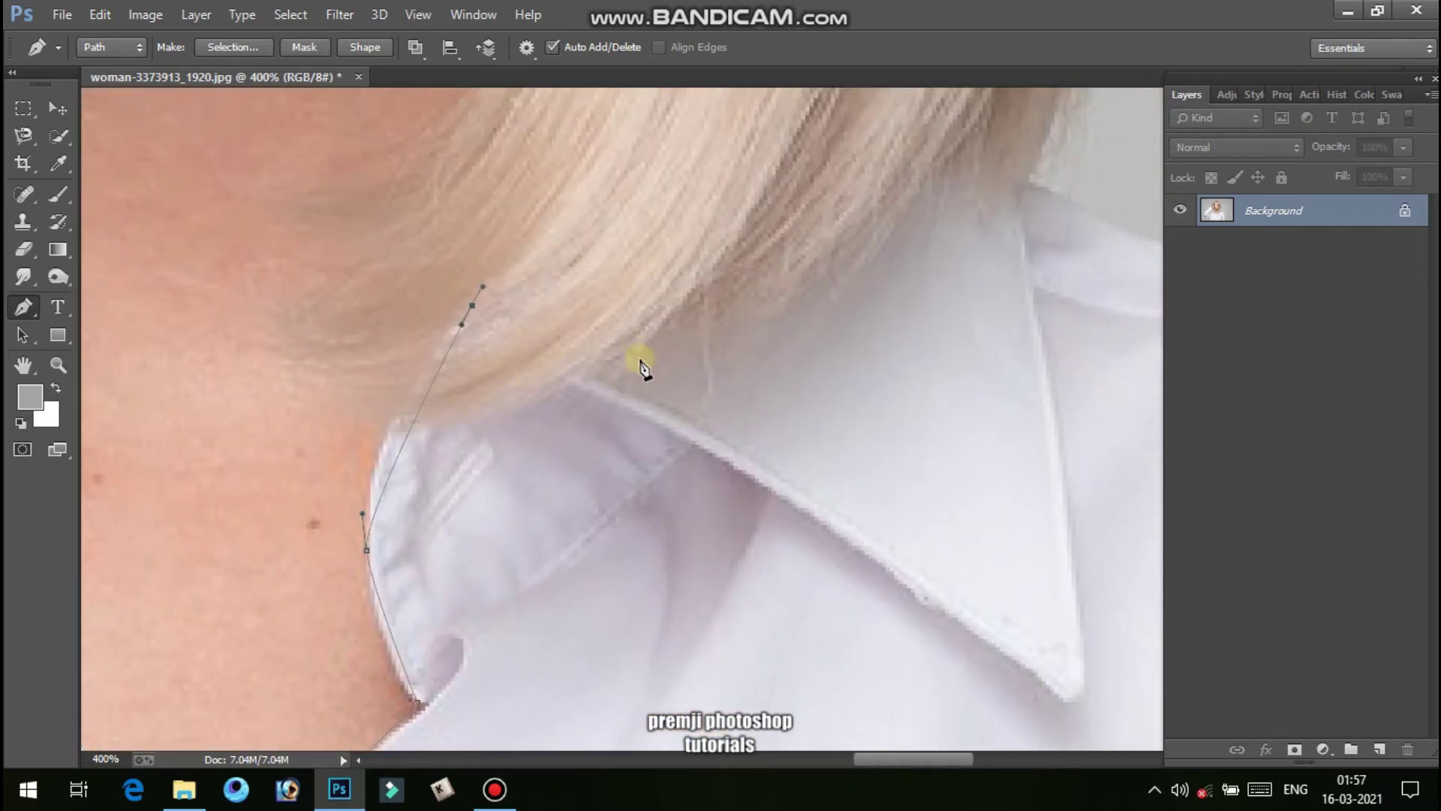
drag(620, 369, 642, 371)
drag(1031, 178, 1042, 184)
Trace the first stretch of the second shoulder, curving from the hair to mid-shoulder against the grey background
drag(949, 315, 543, 323)
drag(839, 296, 794, 348)
key(ctrl+z)
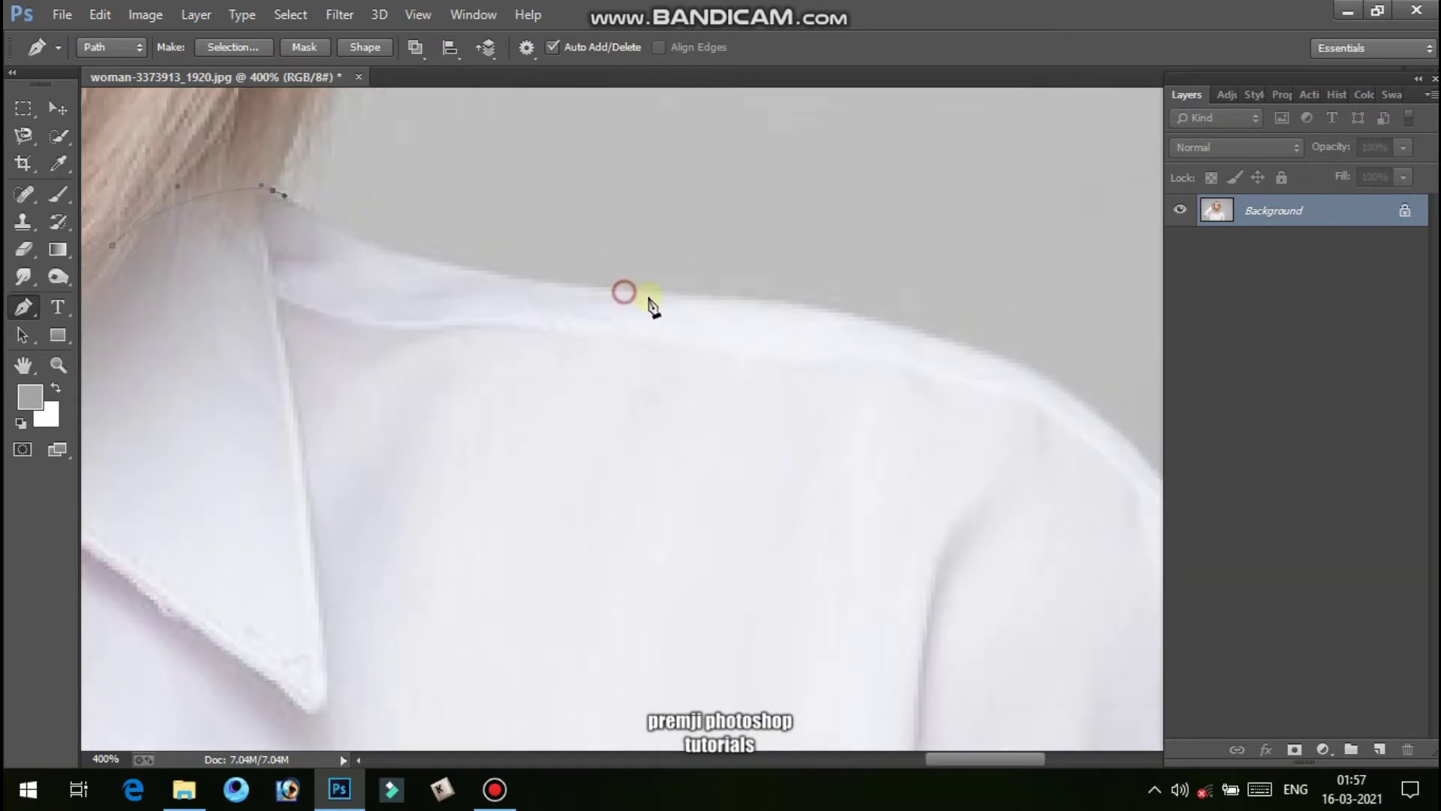
drag(623, 291, 891, 321)
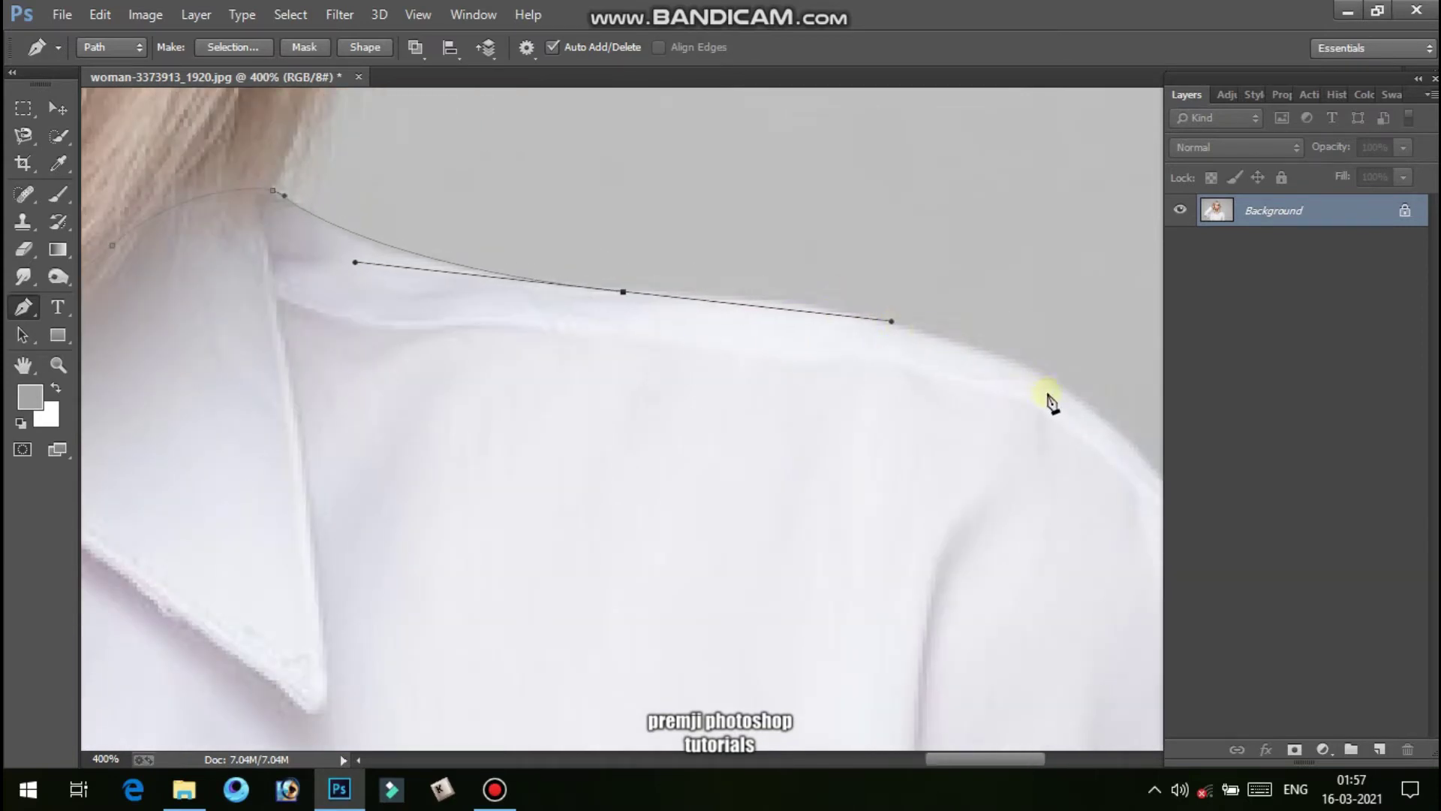
drag(1081, 406, 1123, 444)
drag(1029, 476, 830, 335)
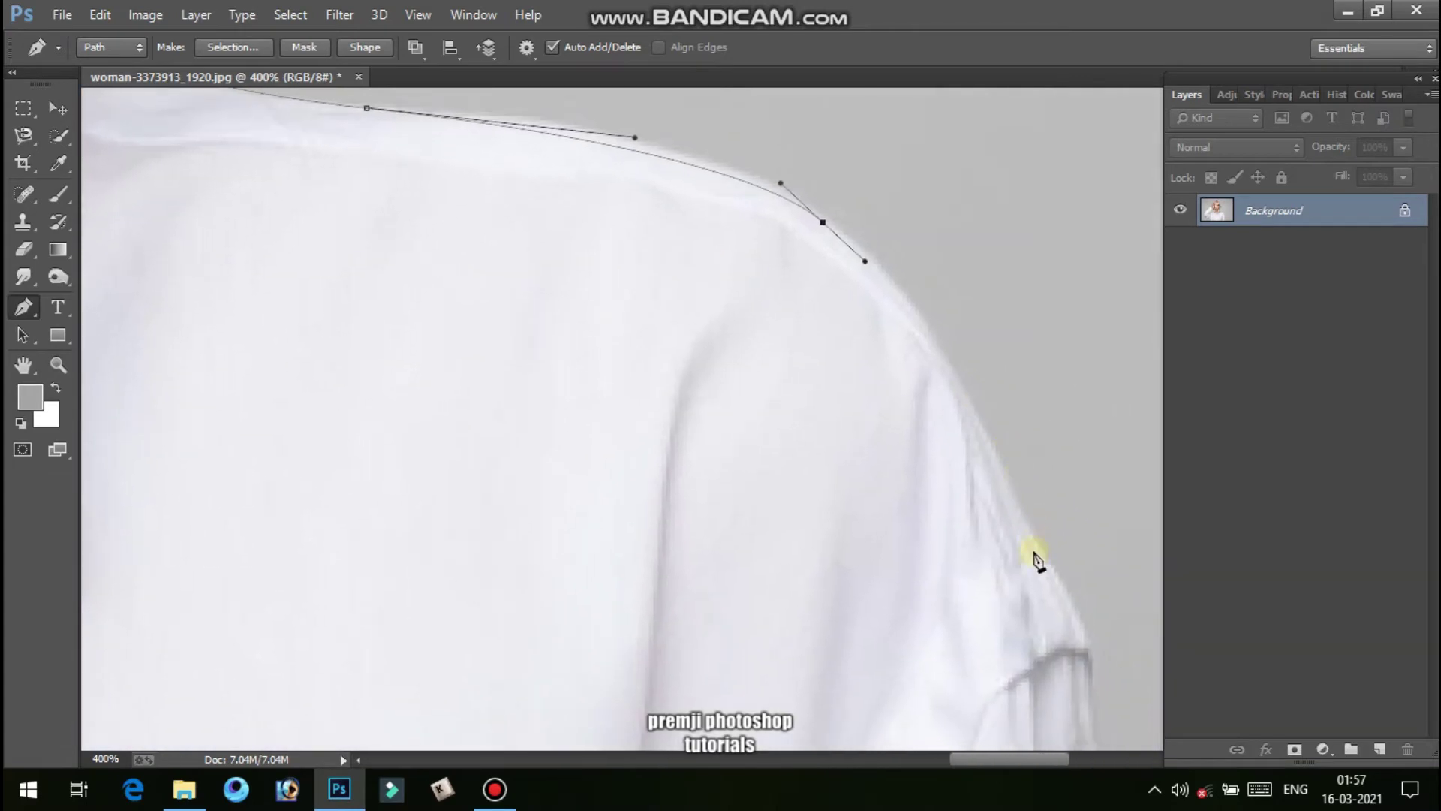
drag(1035, 557, 1059, 621)
drag(1060, 621, 906, 309)
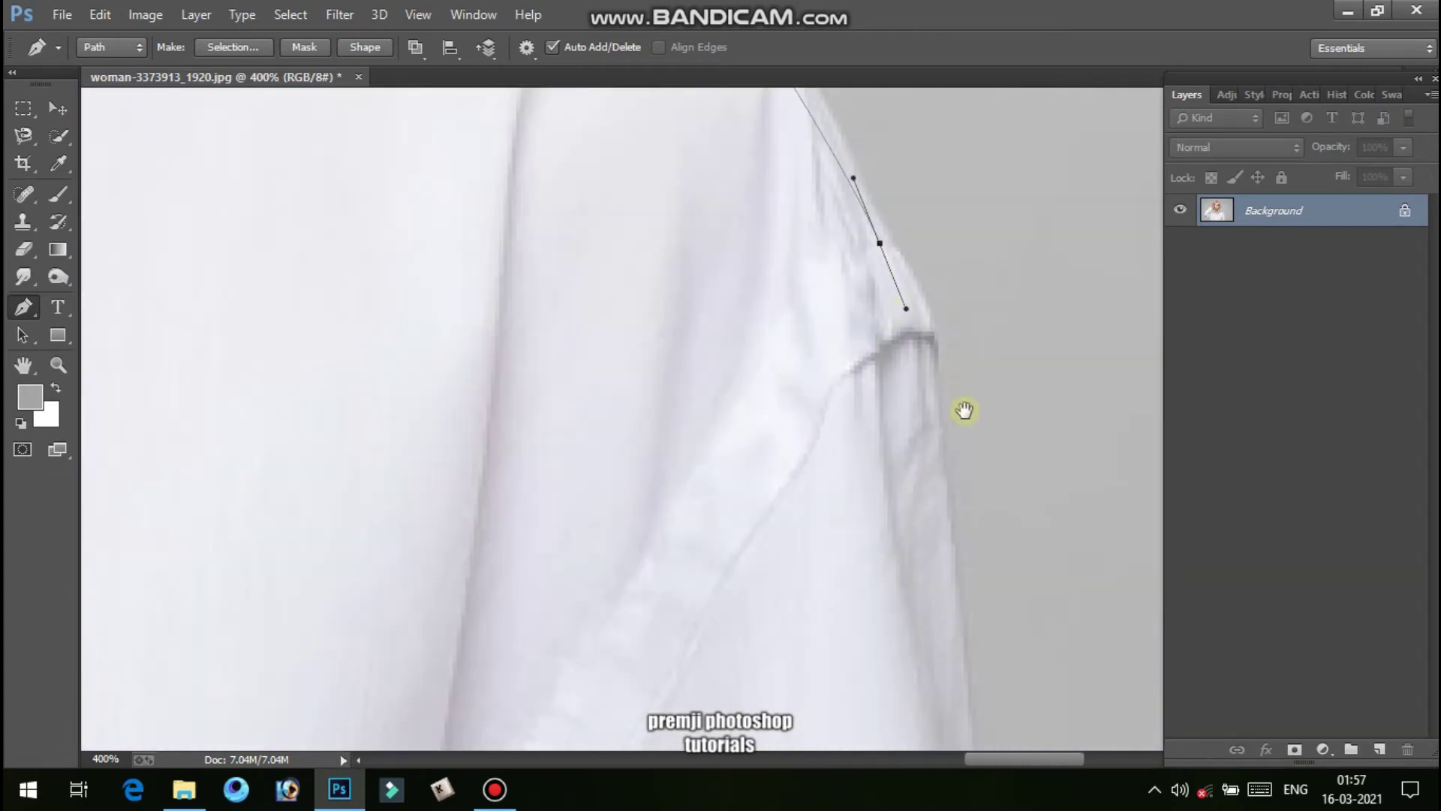
key(ctrl+alt+z)
key(ctrl+alt+z)
Curve the path around the outer shoulder and down to the fold on the upper sleeve
drag(840, 350, 860, 541)
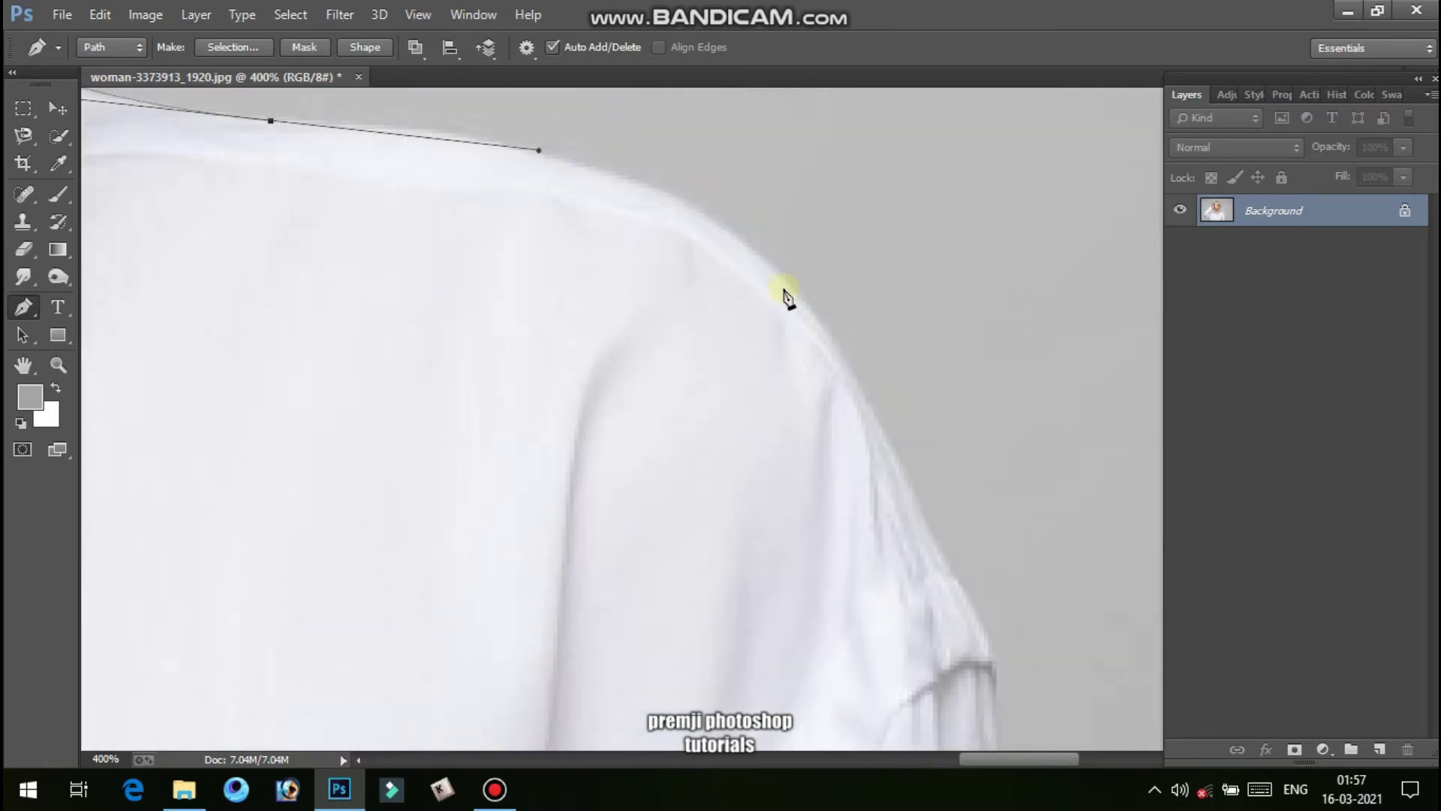
drag(798, 294, 876, 423)
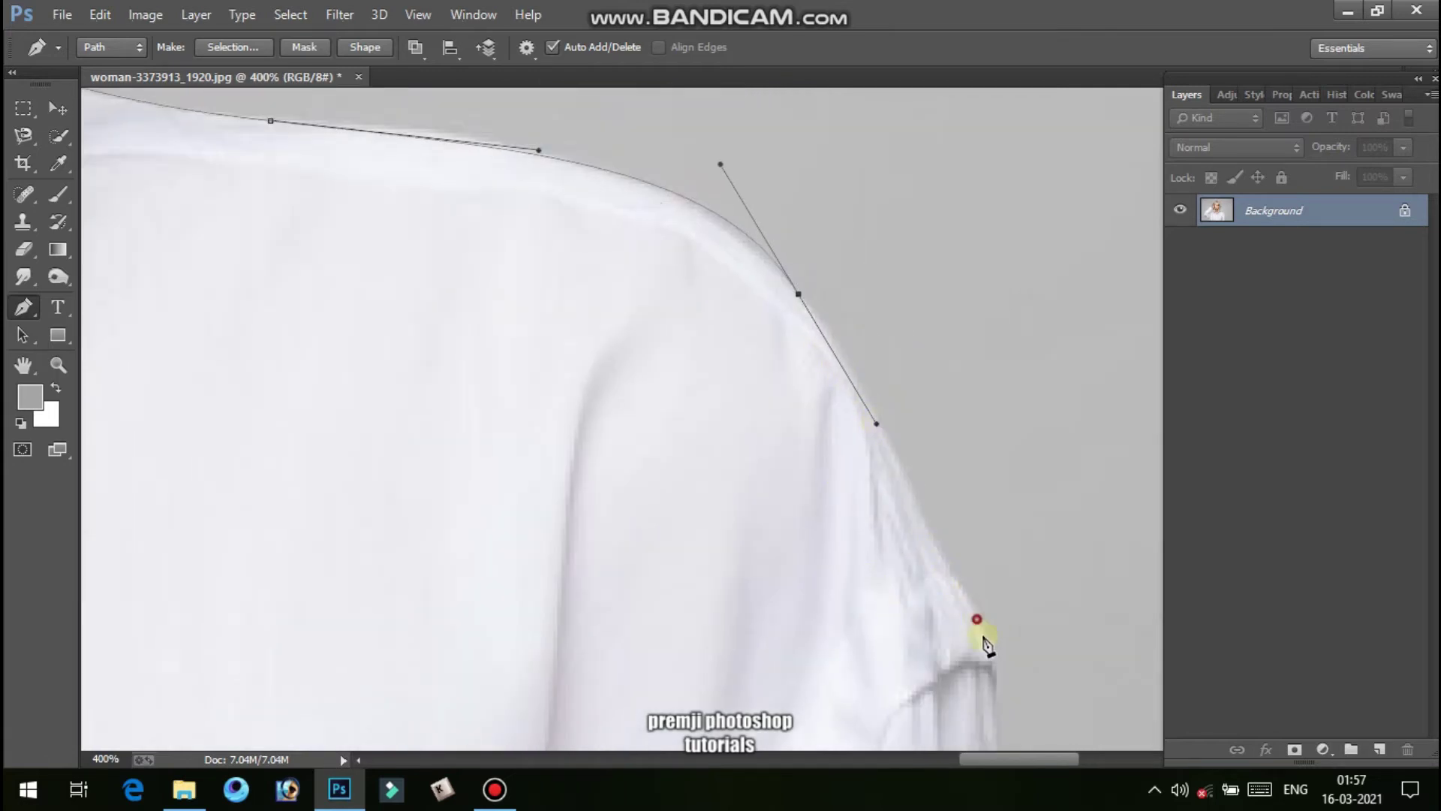
drag(977, 619, 862, 275)
Trace the lowered arm's outer sleeve edge from the fold down to the bottom edge of the photo
drag(920, 534, 933, 299)
drag(992, 548, 871, 229)
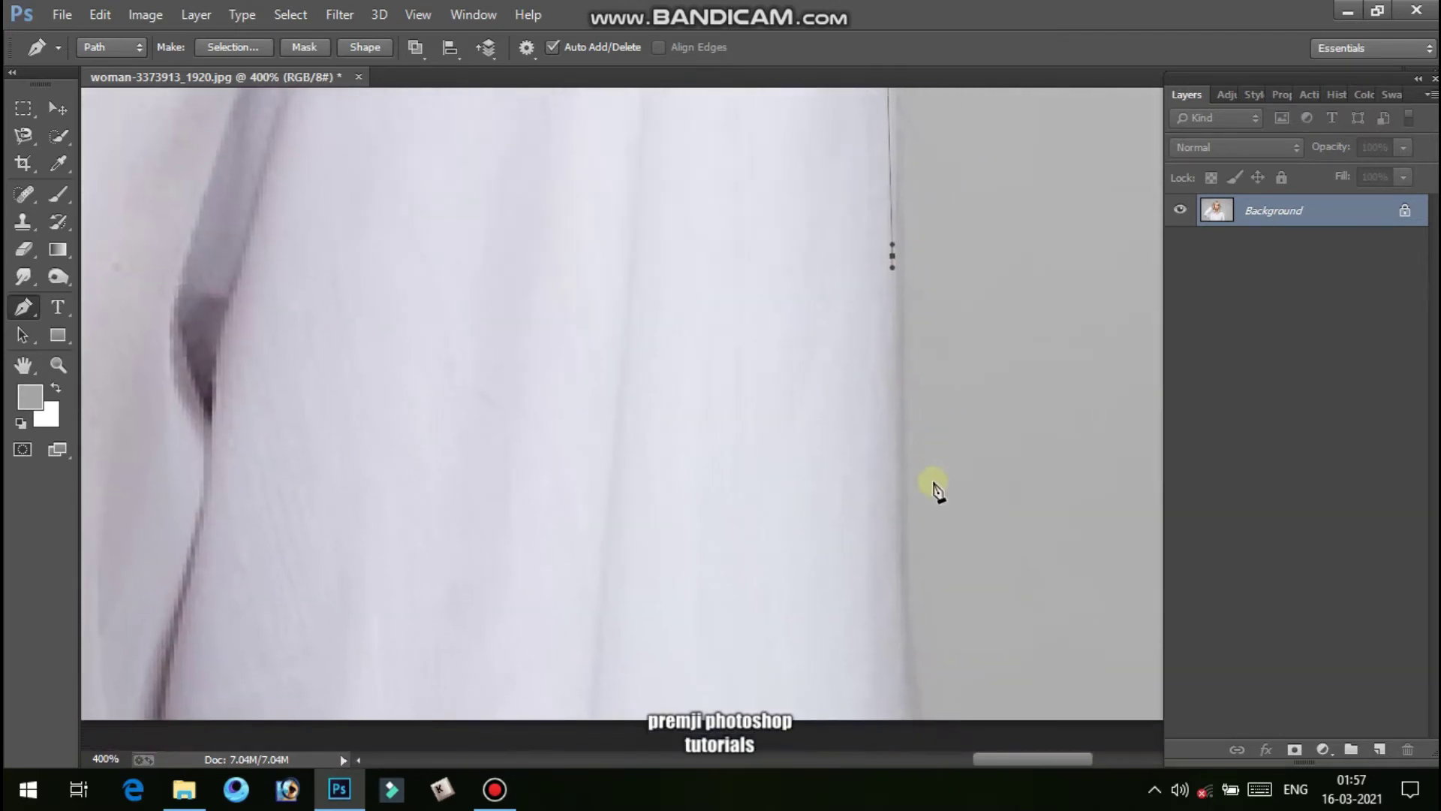
click(908, 574)
drag(913, 624, 946, 512)
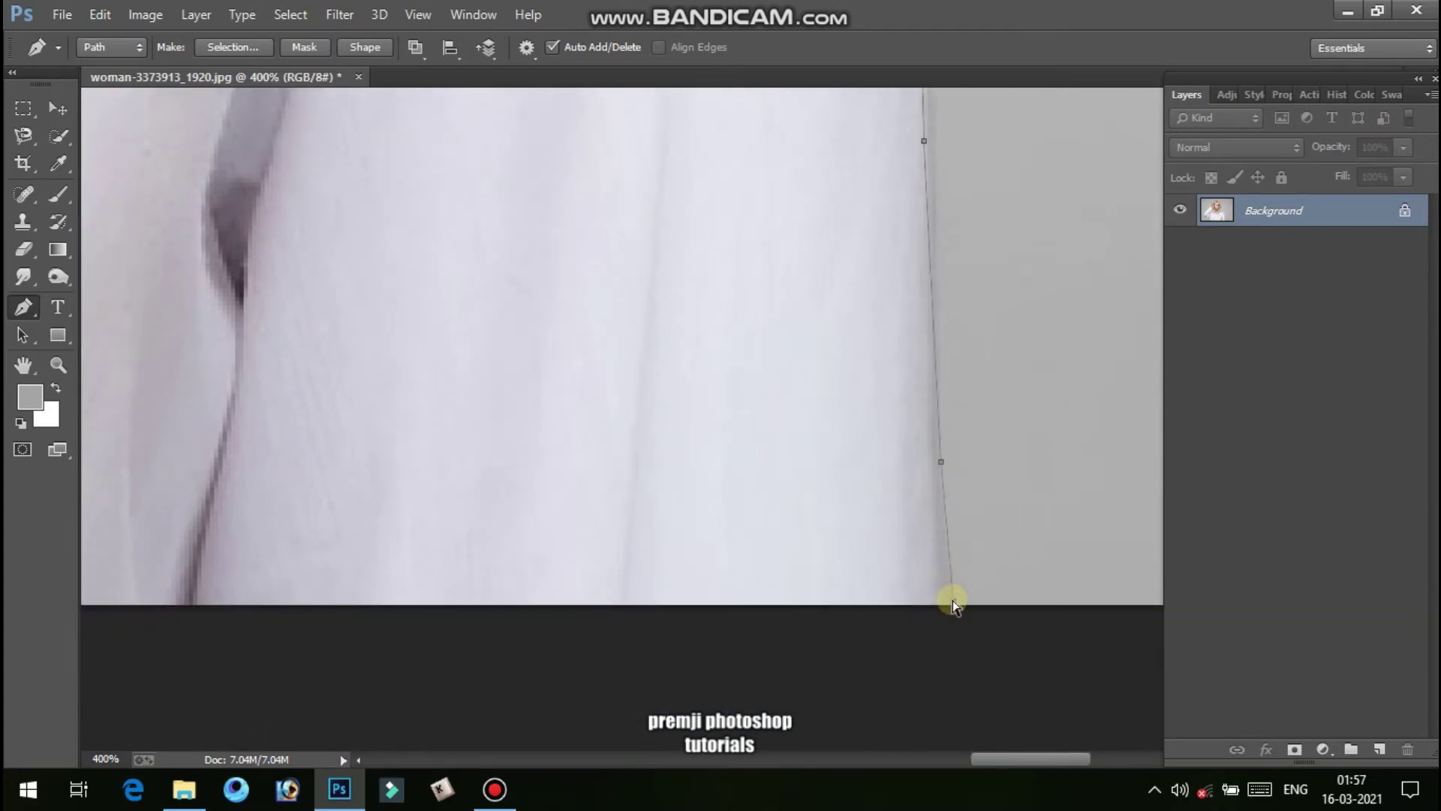
Close the path at its starting point on the photo's bottom edge and convert it into a selection
key(ctrl+minus)
key(ctrl+minus)
key(ctrl+minus)
key(ctrl+minus)
key(ctrl+minus)
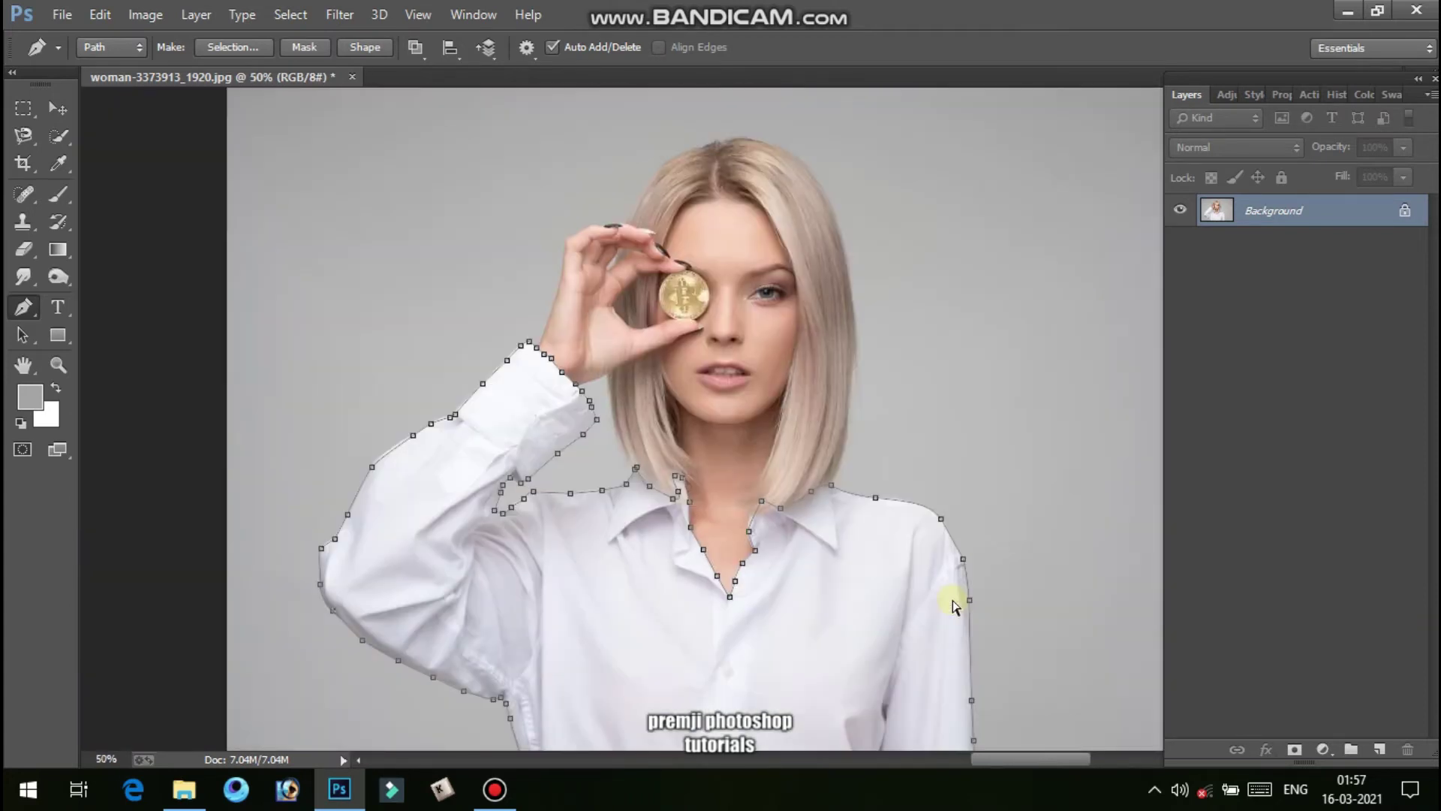
click(515, 753)
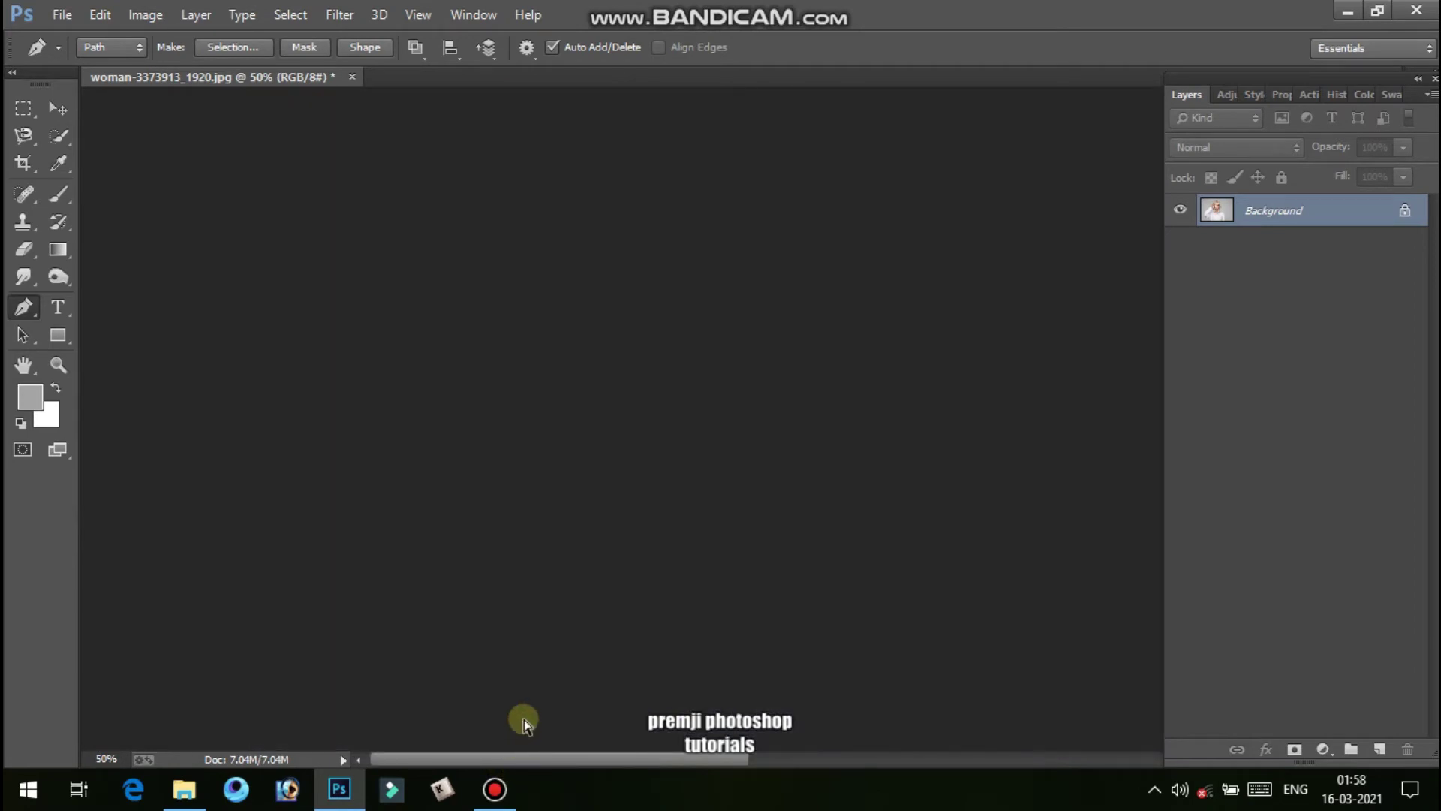
key(ctrl+0)
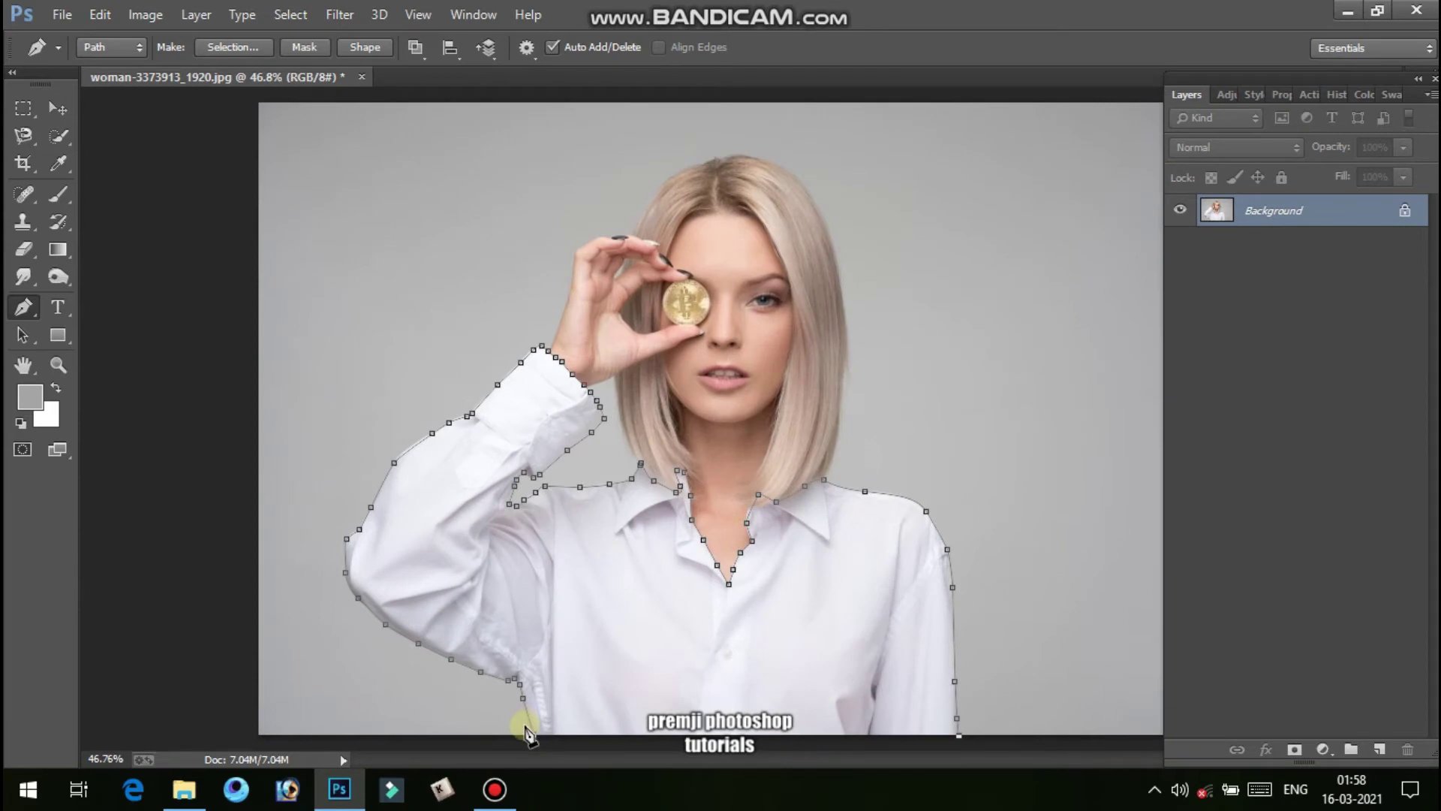
click(533, 732)
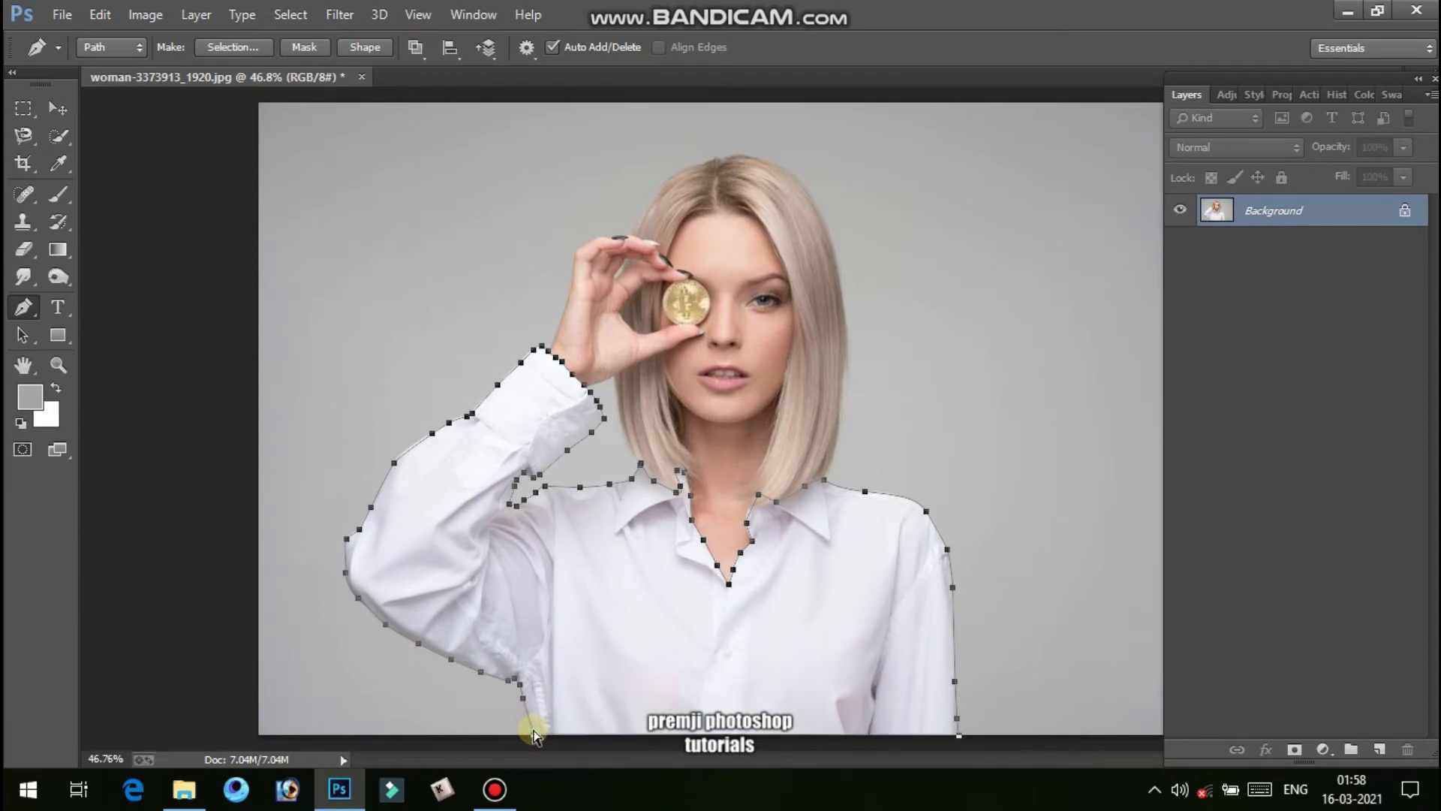
key(ctrl+Return)
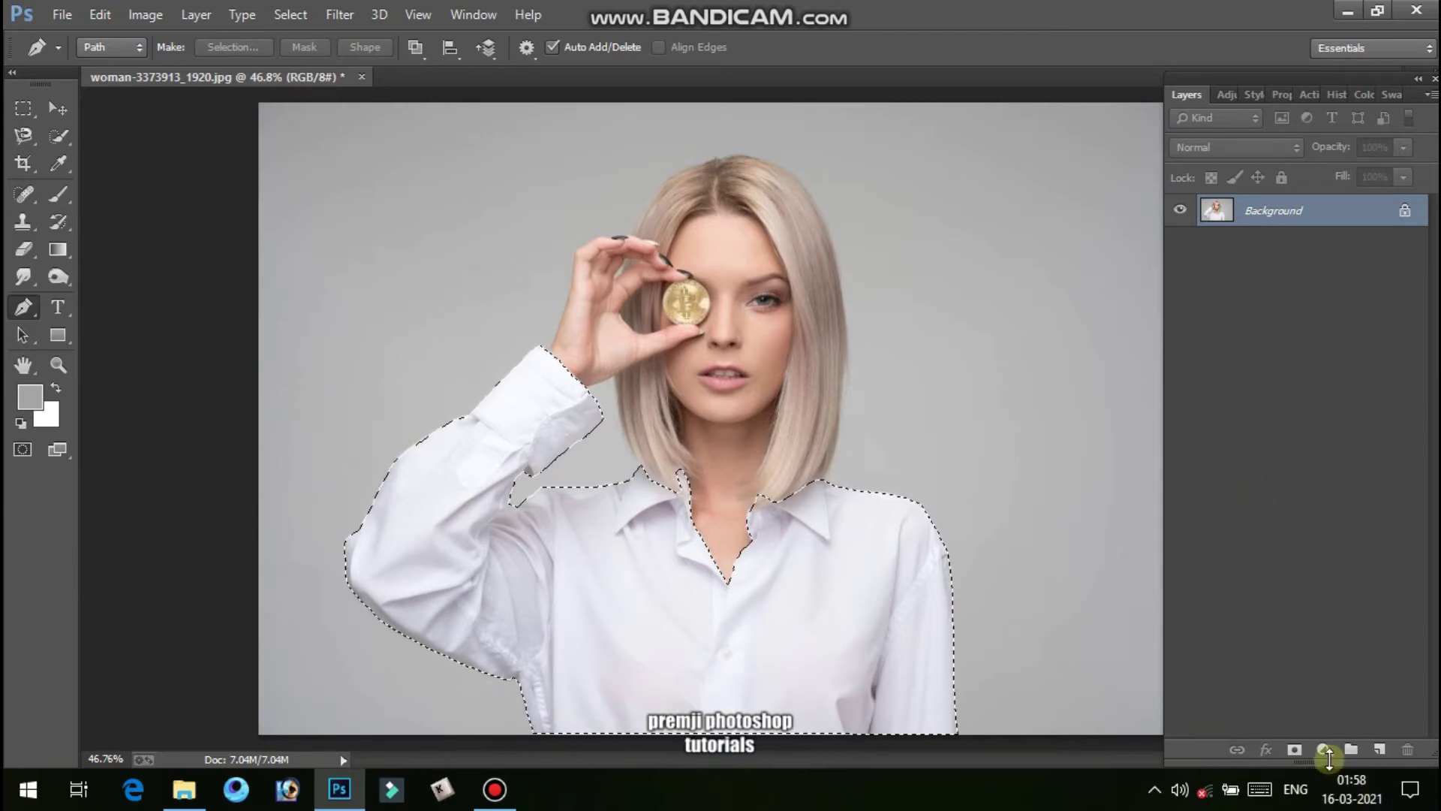
Add a Solid Color fill layer over the selected shirt, with its color set to red fa3737
click(1323, 749)
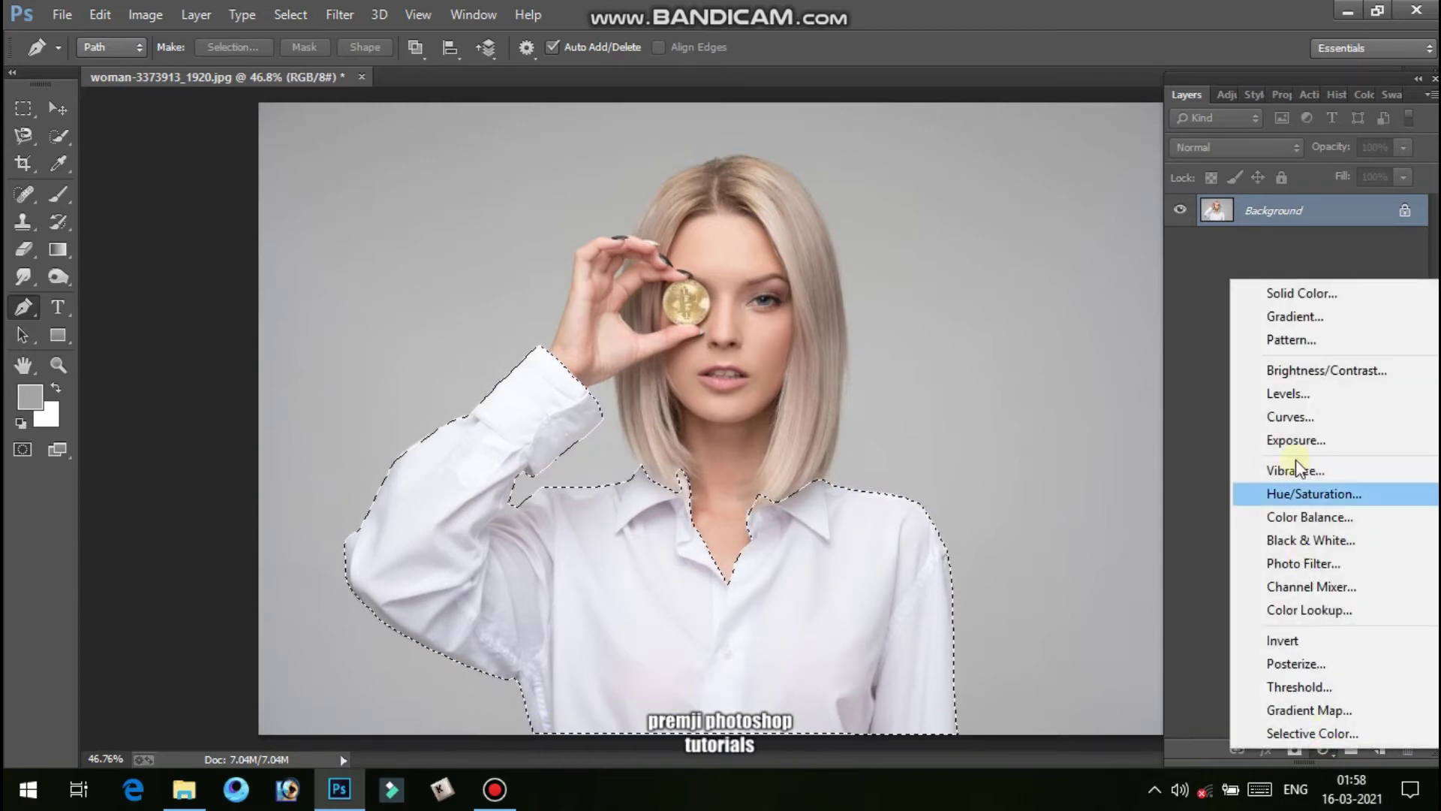
click(1306, 294)
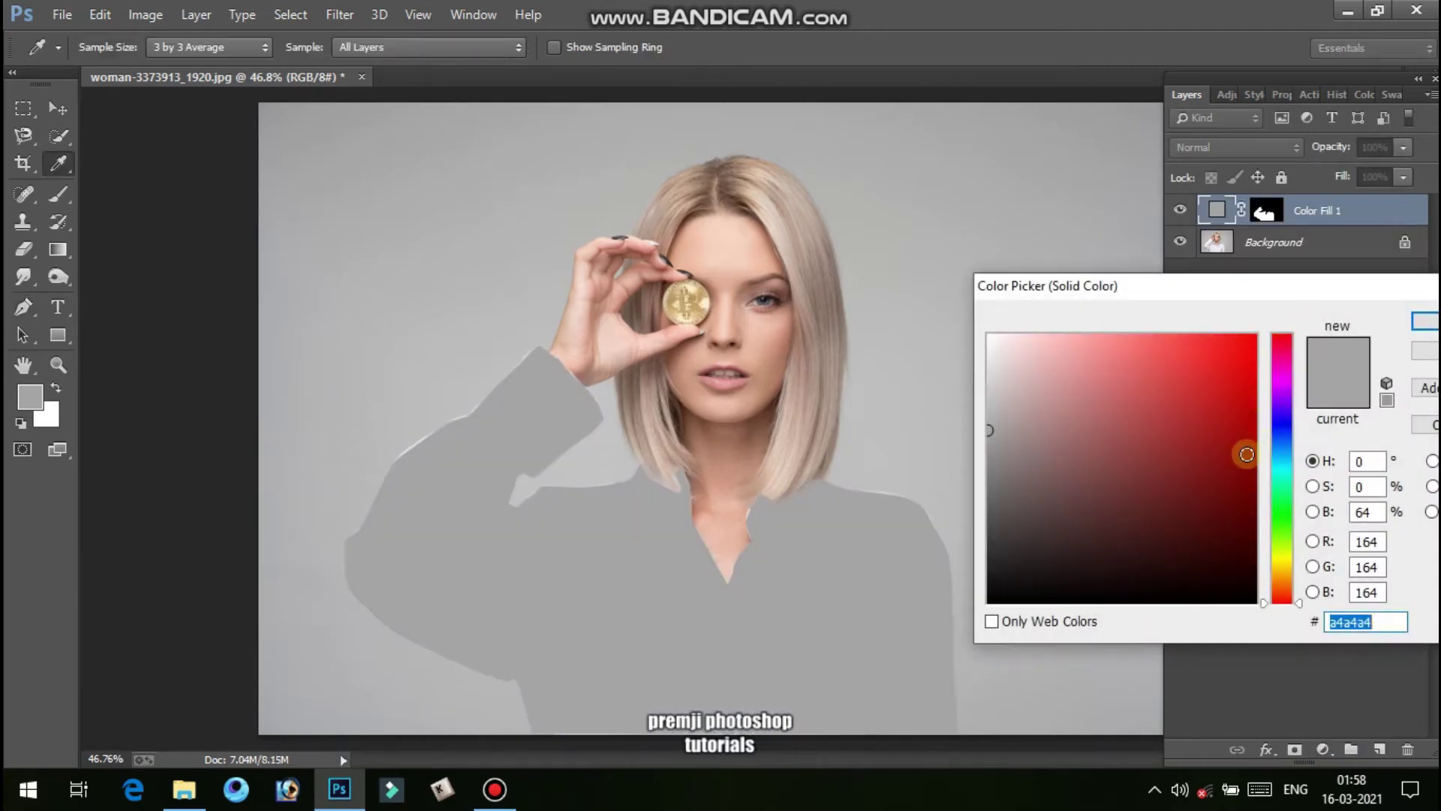
drag(1247, 454, 1242, 437)
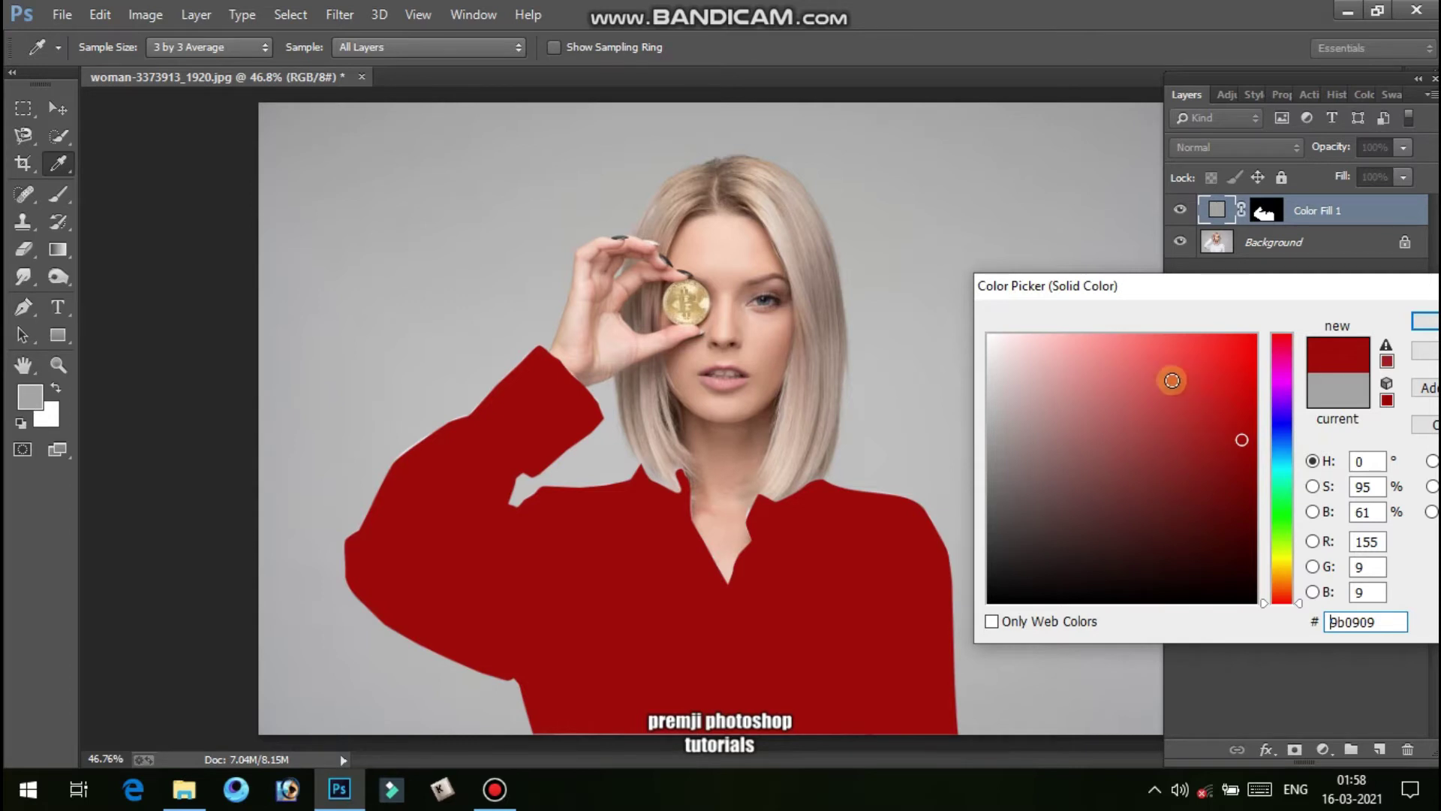
click(1166, 347)
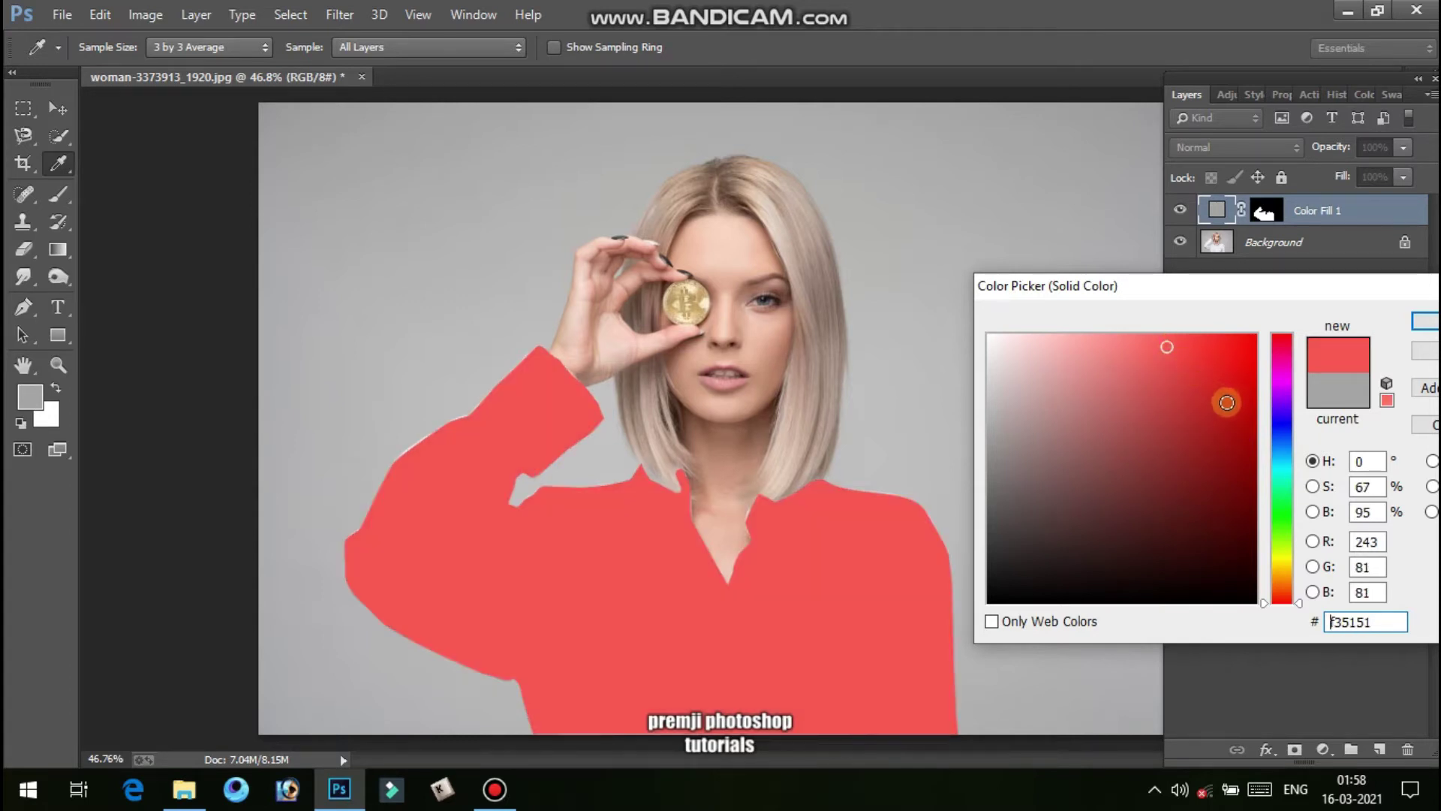
drag(1246, 397, 1254, 348)
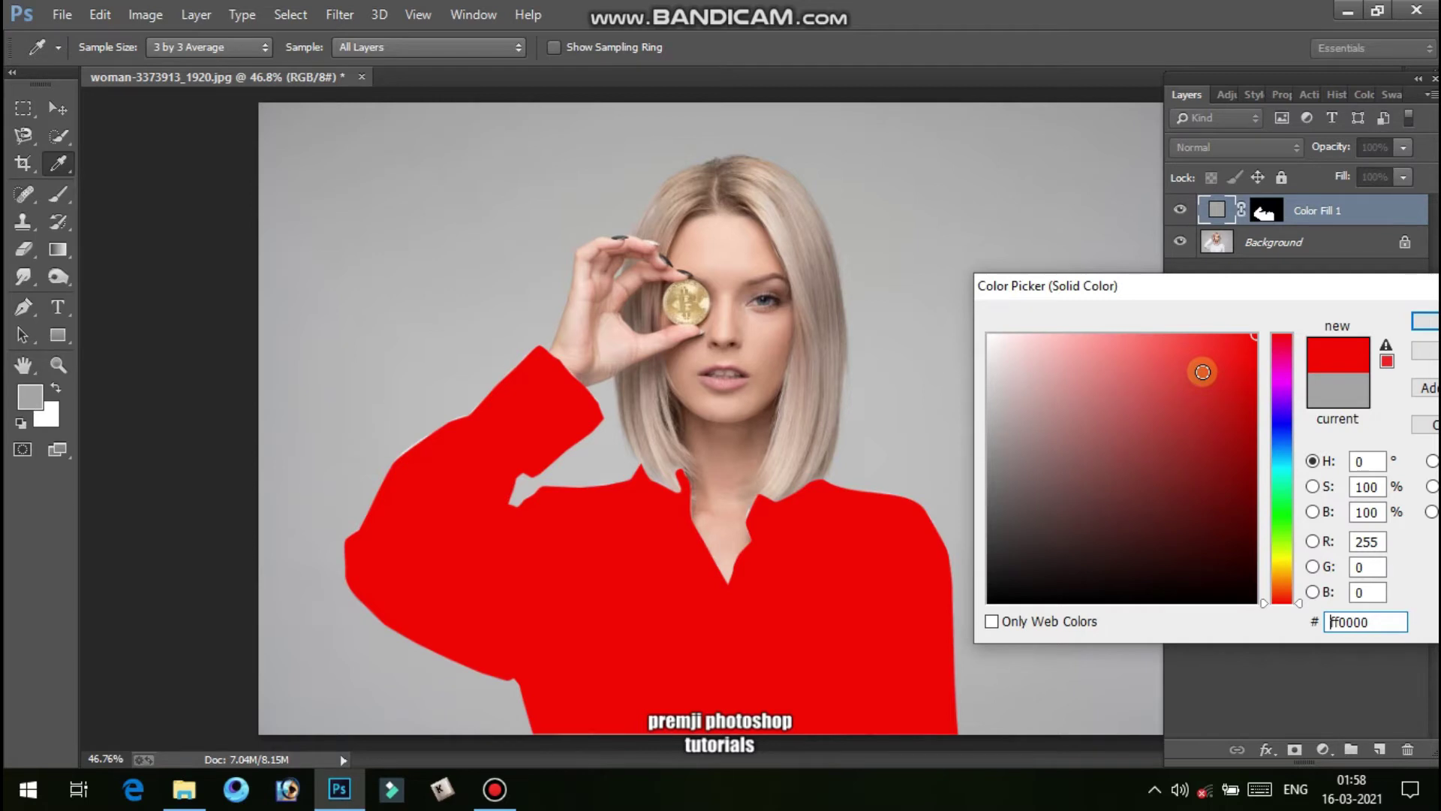
mouse_move(1191, 373)
mouse_down()
mouse_move(1168, 348)
mouse_move(1193, 338)
mouse_move(1199, 352)
mouse_up()
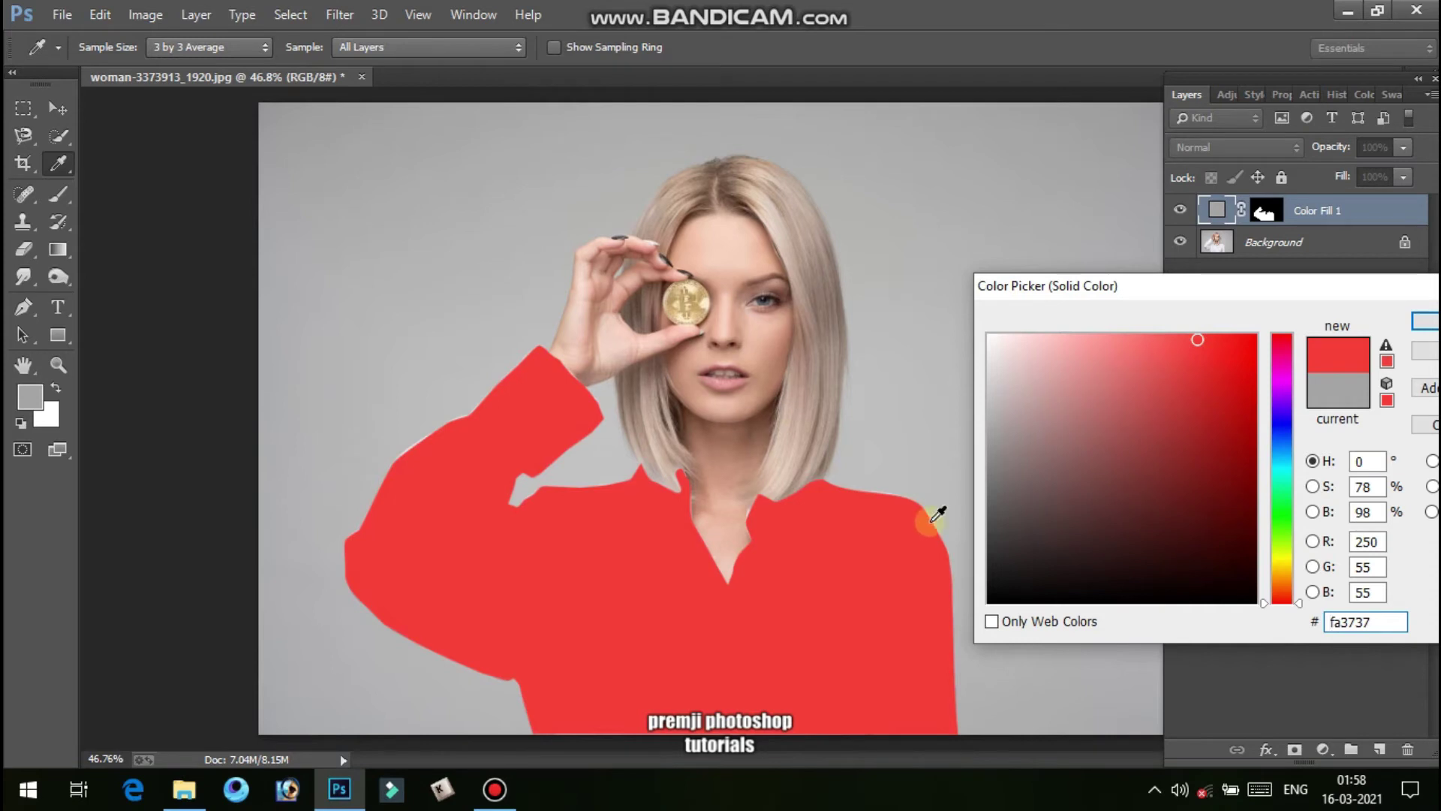
key(p)
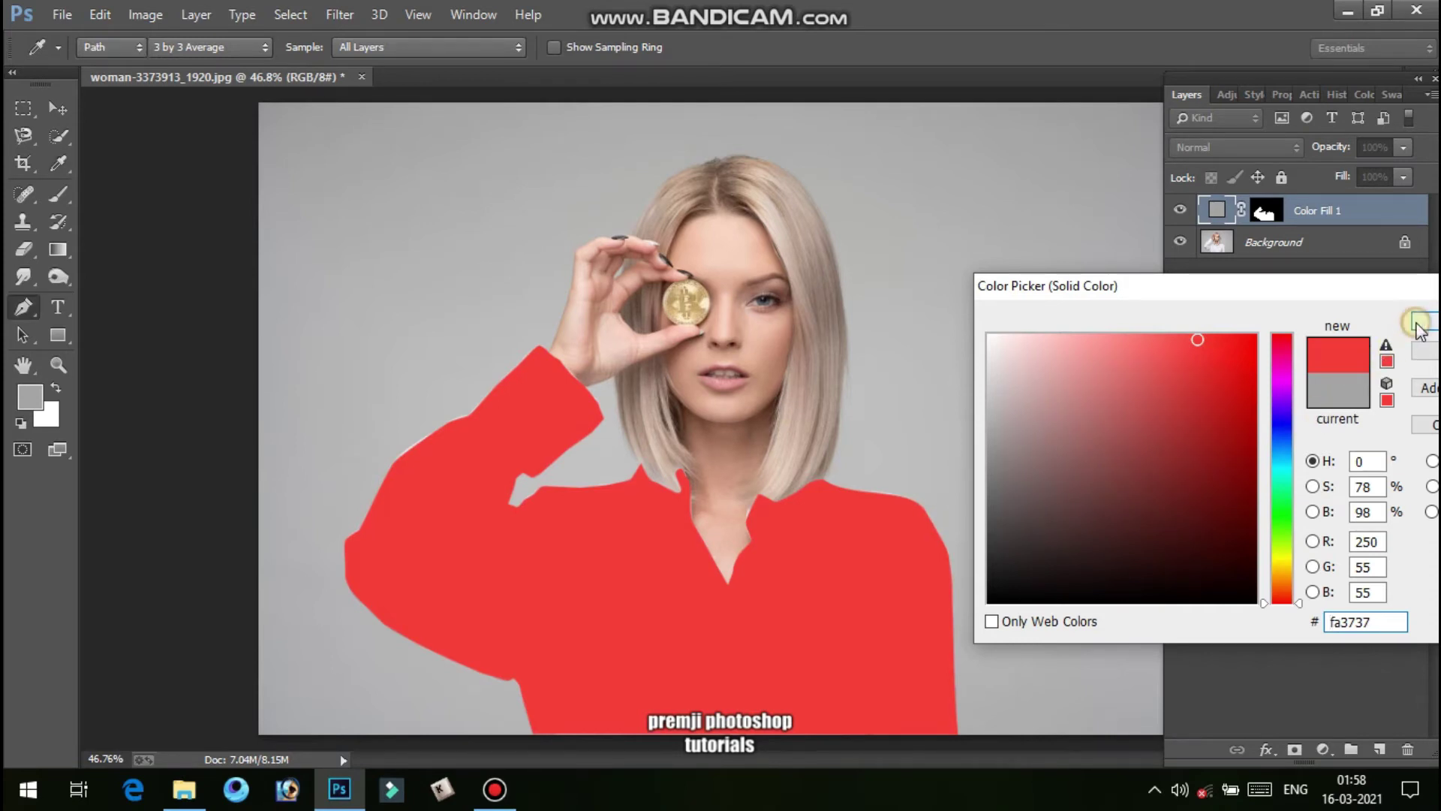
click(1419, 331)
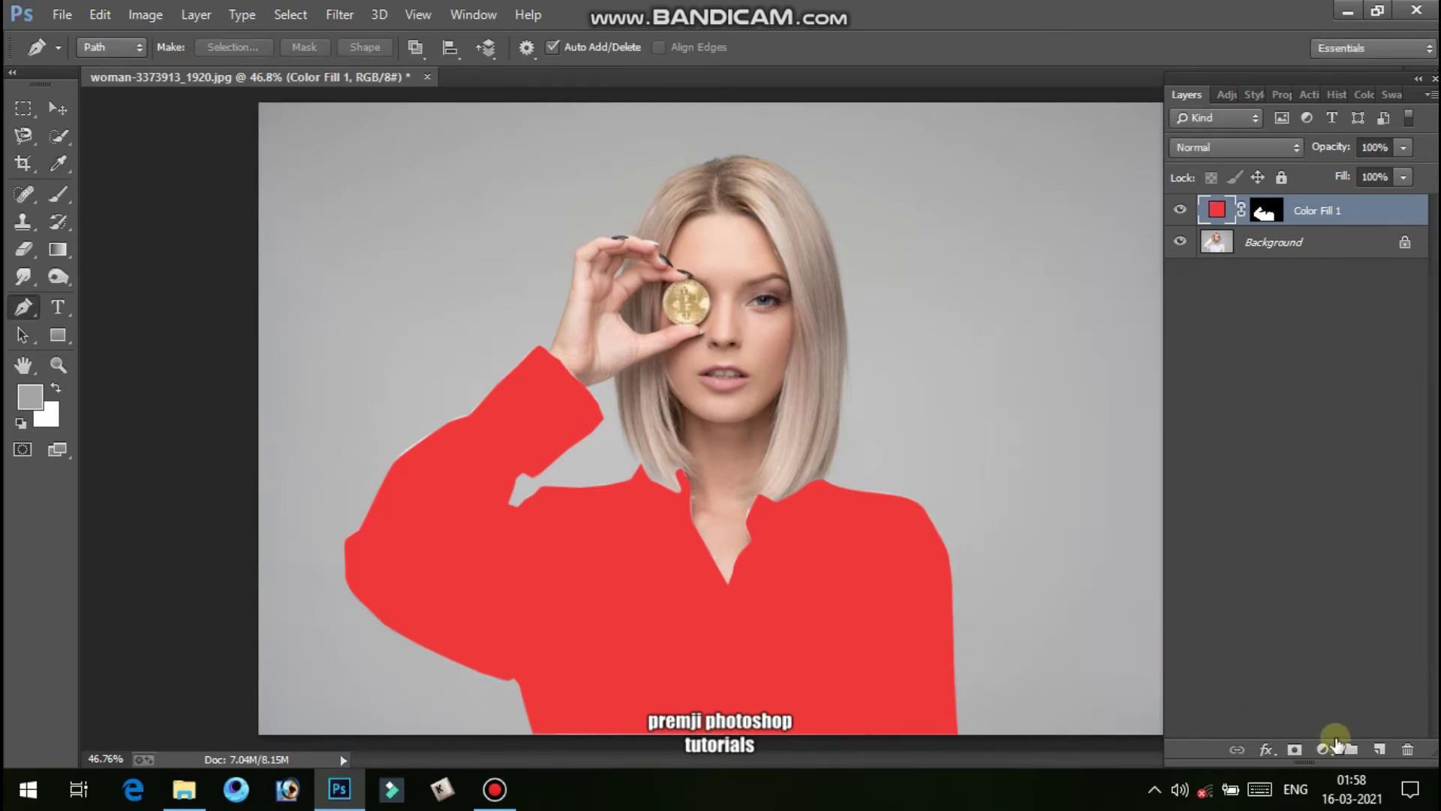
Add a Curves adjustment layer above the red fill and darken its RGB curve with a point at input 90, output 78
click(1325, 749)
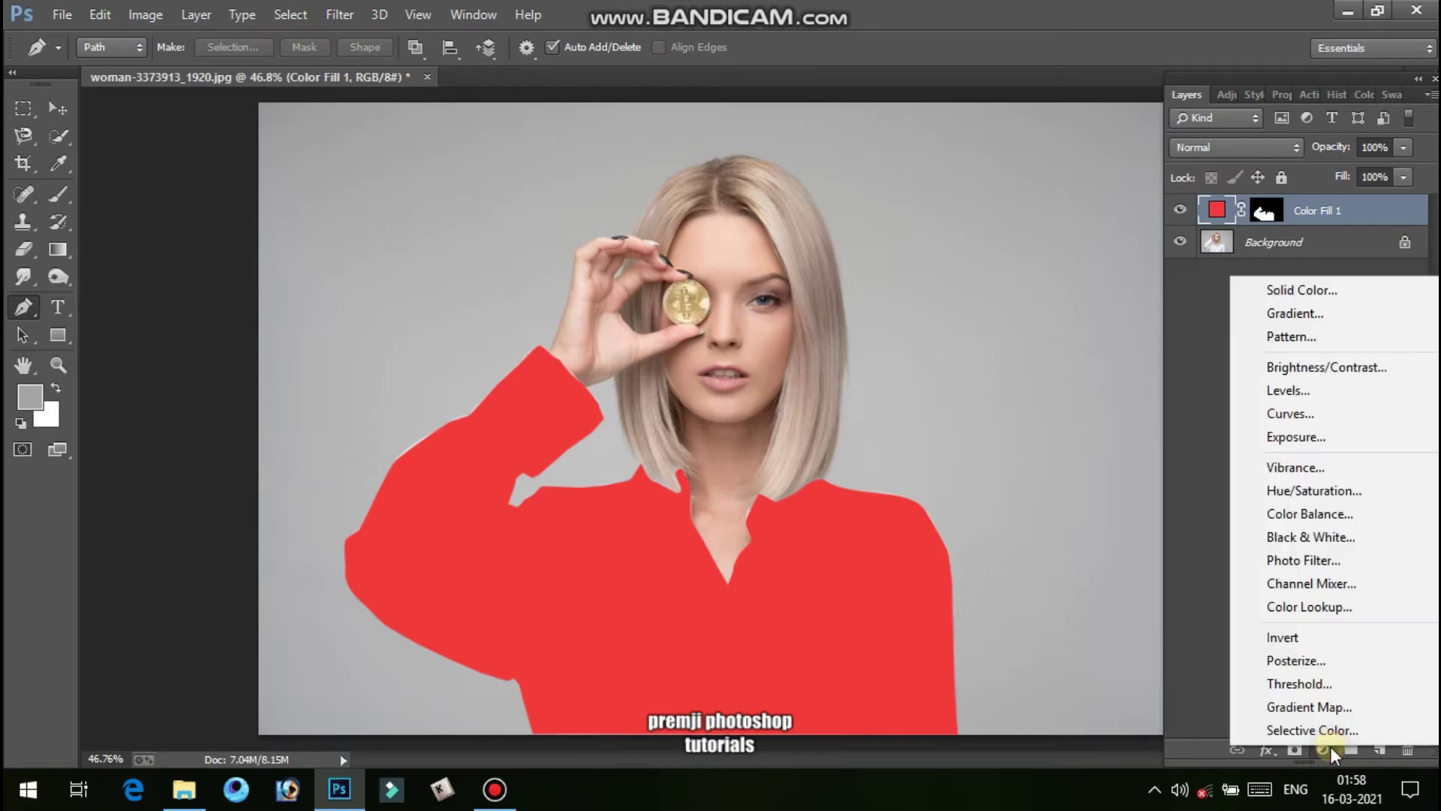
click(1296, 422)
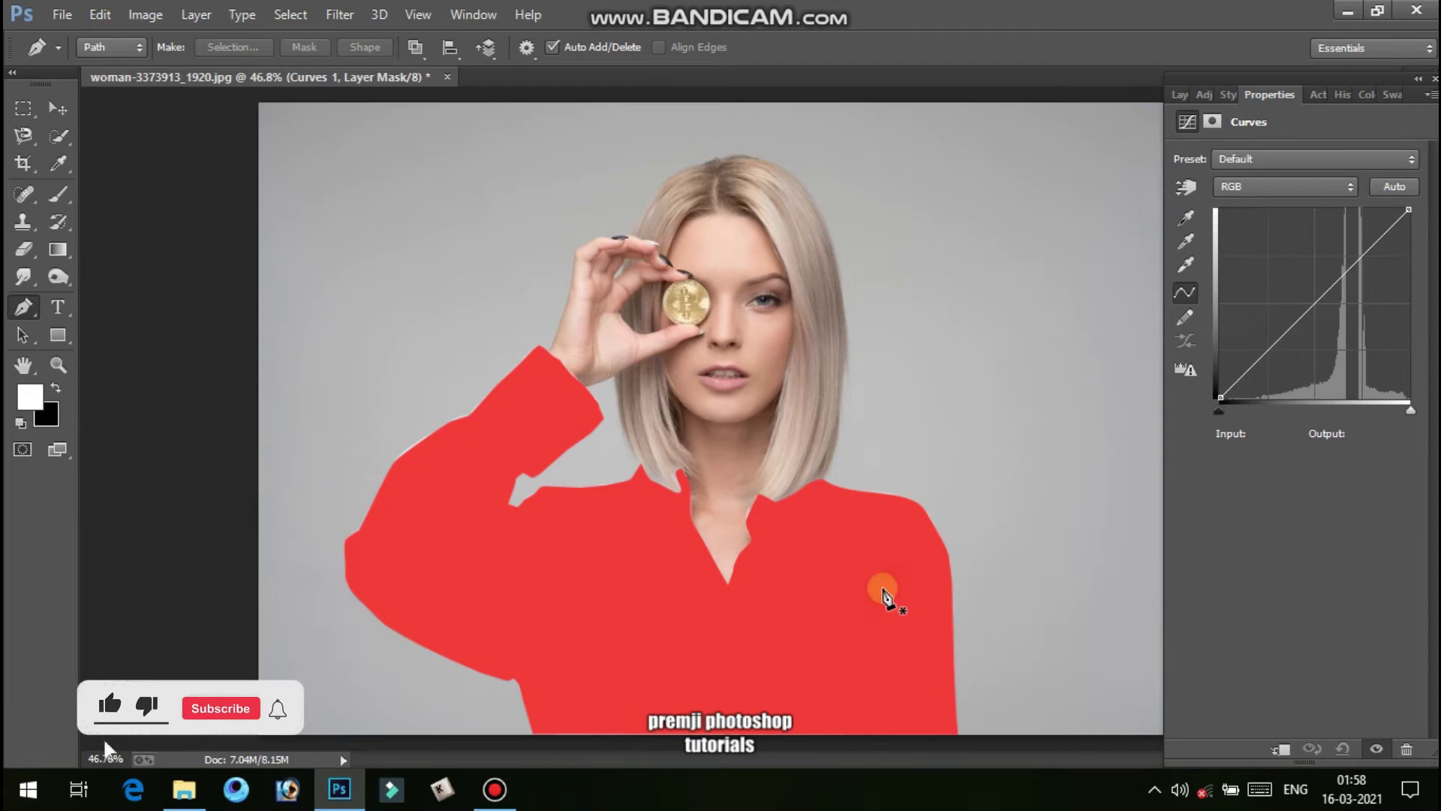
click(883, 589)
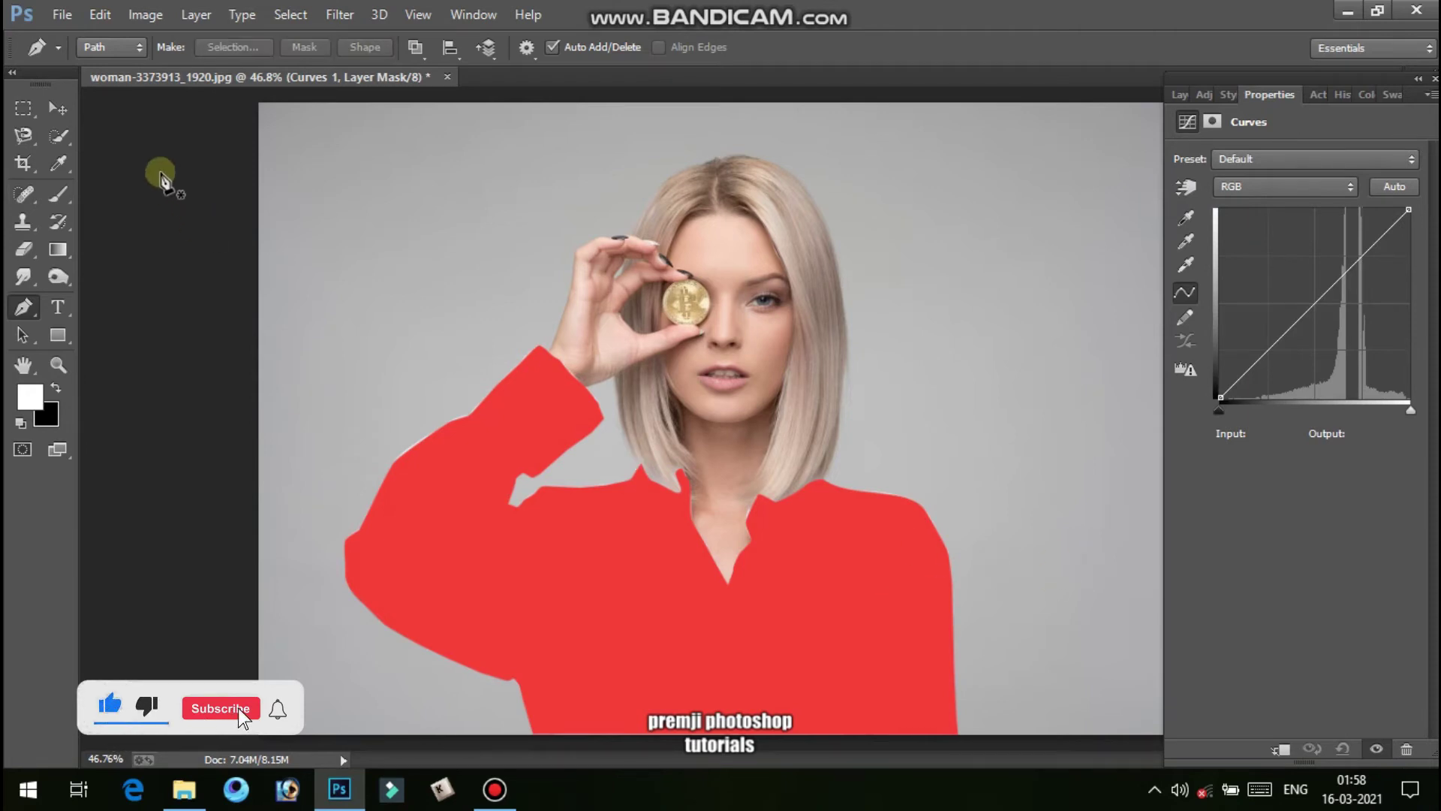
click(57, 108)
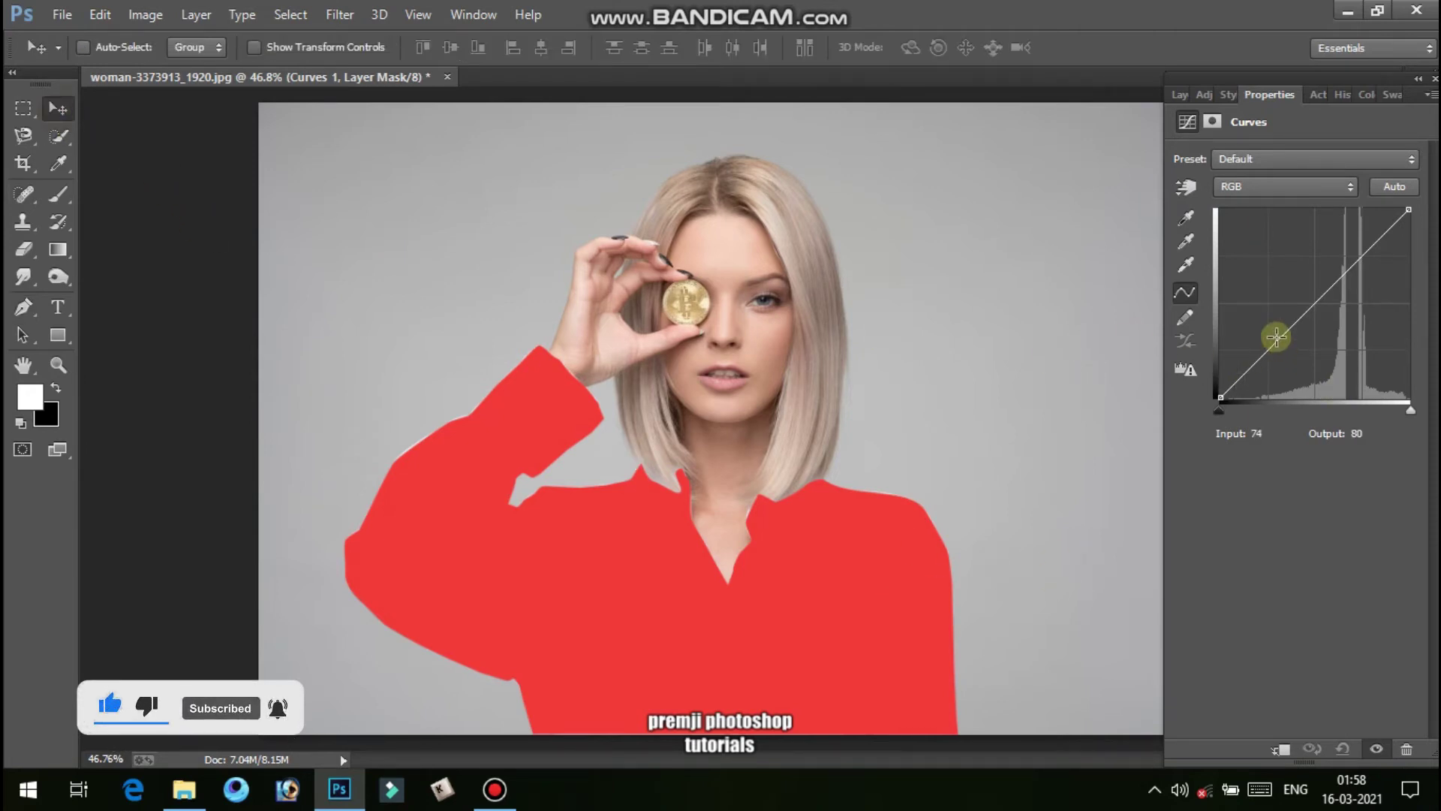
drag(1280, 331, 1286, 340)
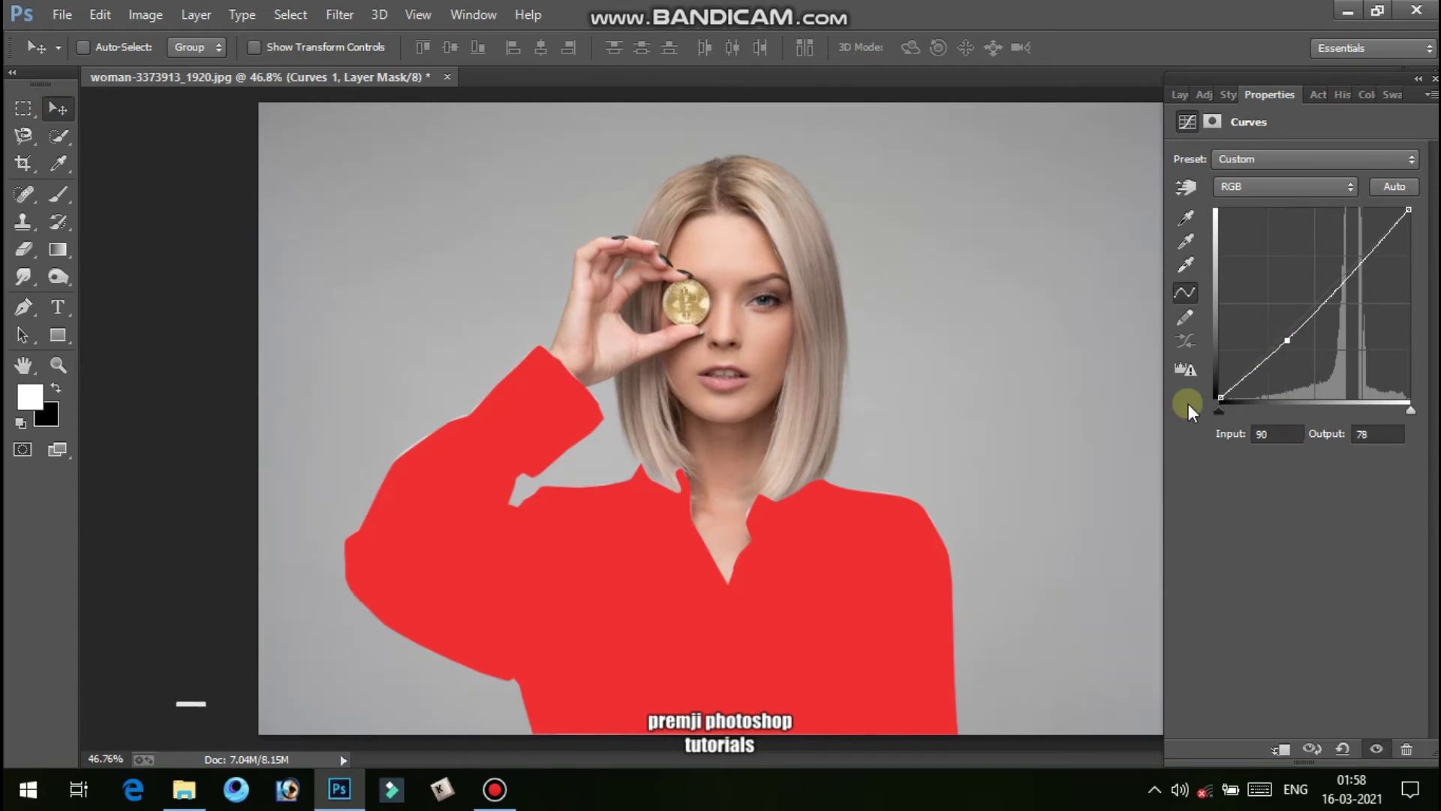
Set the Color Fill 1 layer's blend mode to Multiply
click(1180, 94)
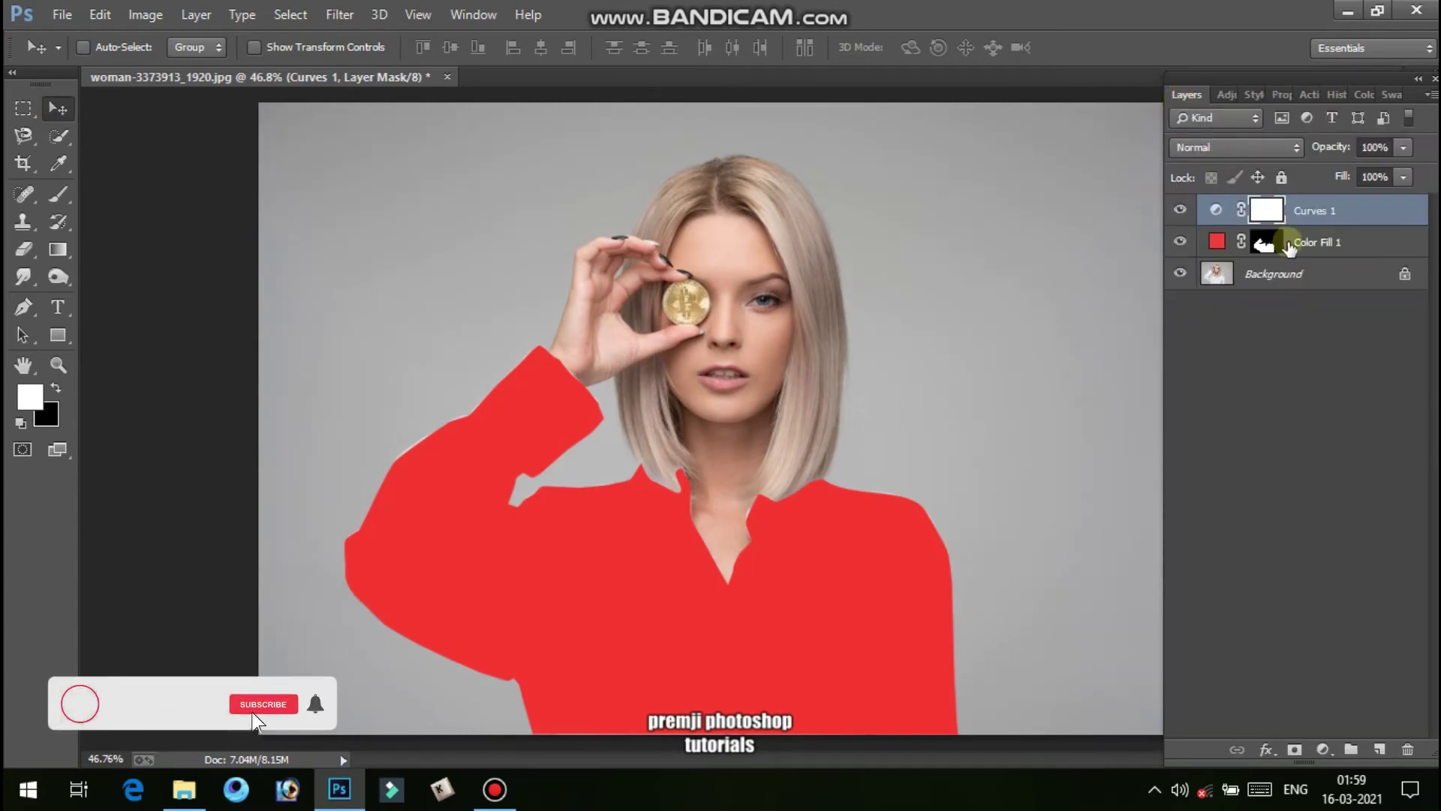
click(1315, 240)
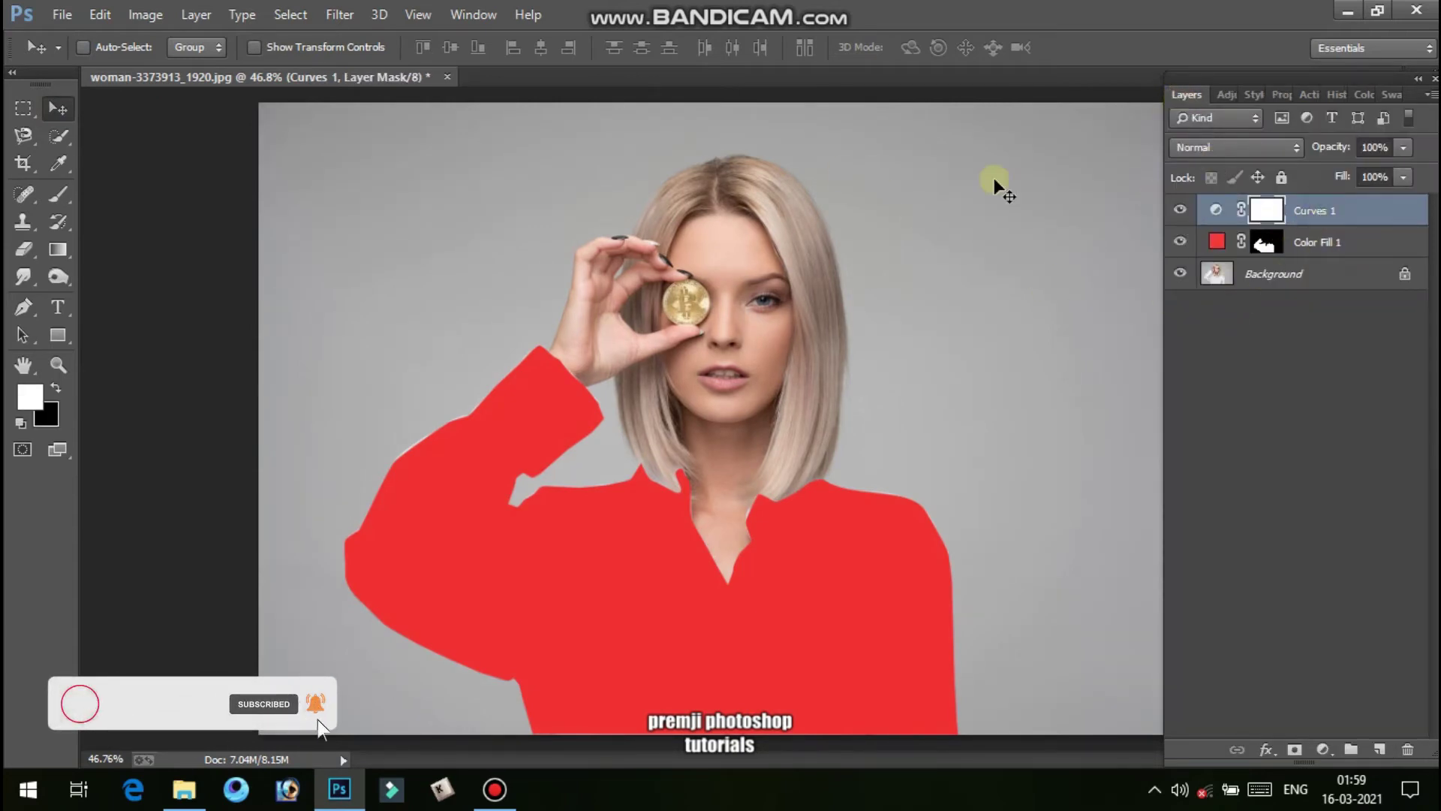
click(1229, 147)
click(1237, 172)
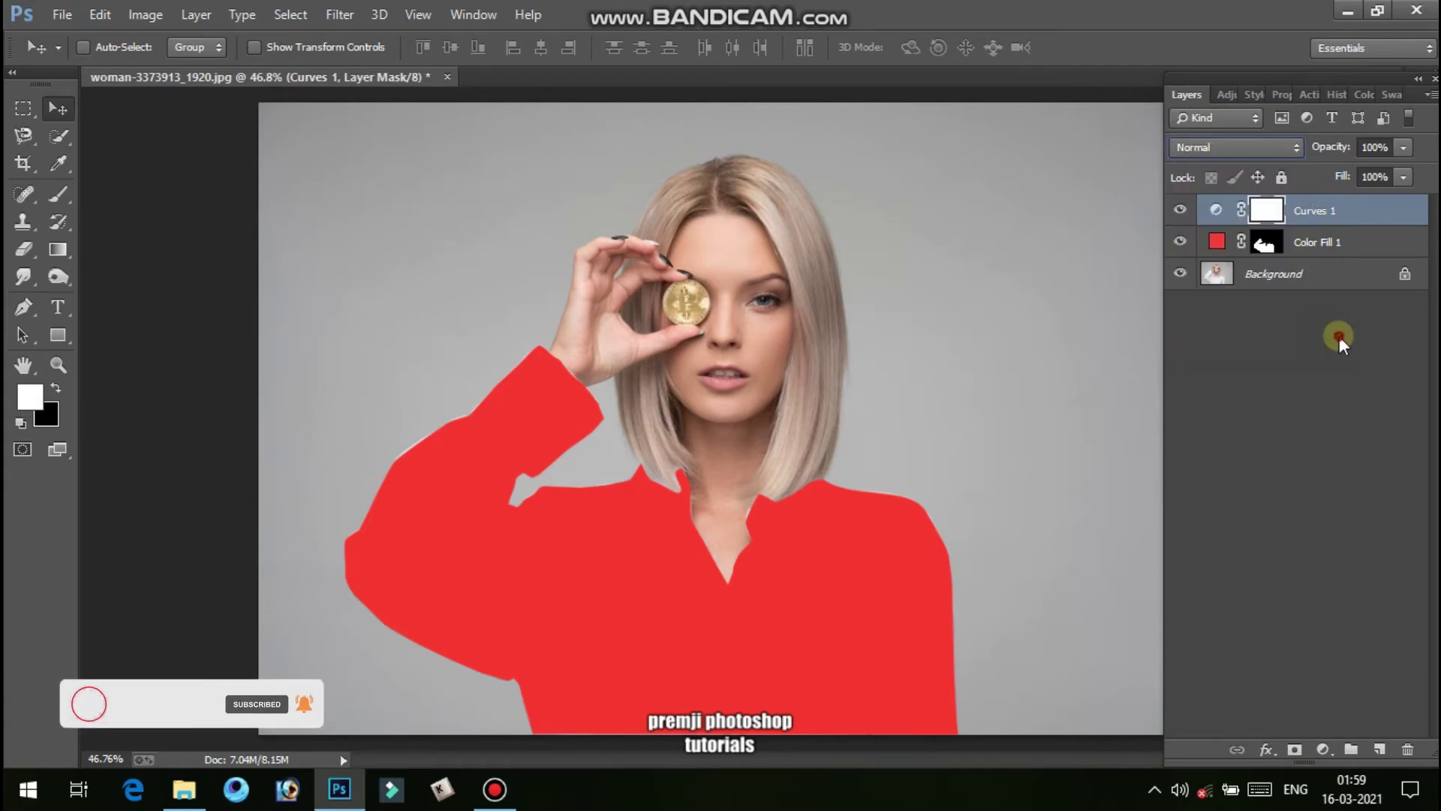
click(1314, 241)
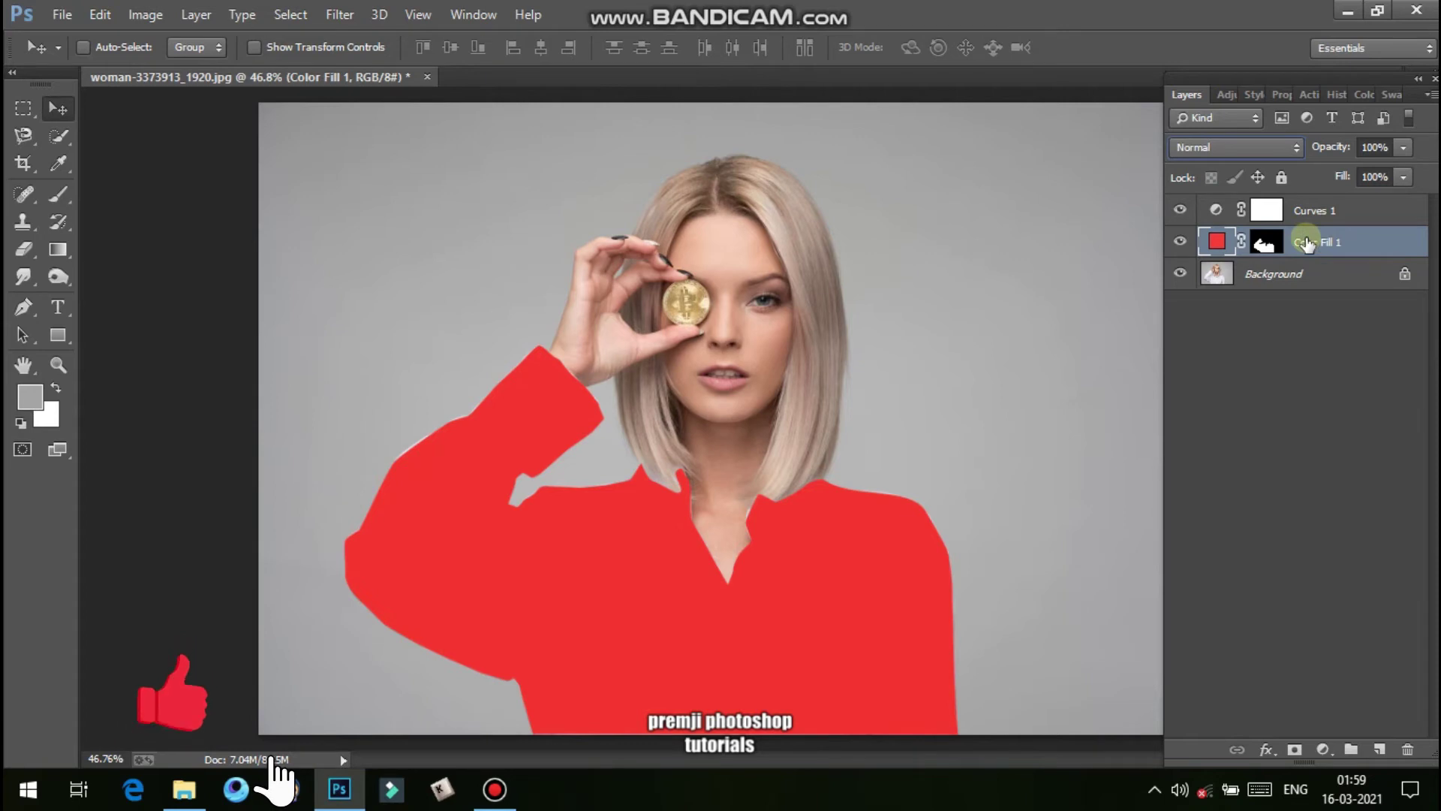
click(1240, 150)
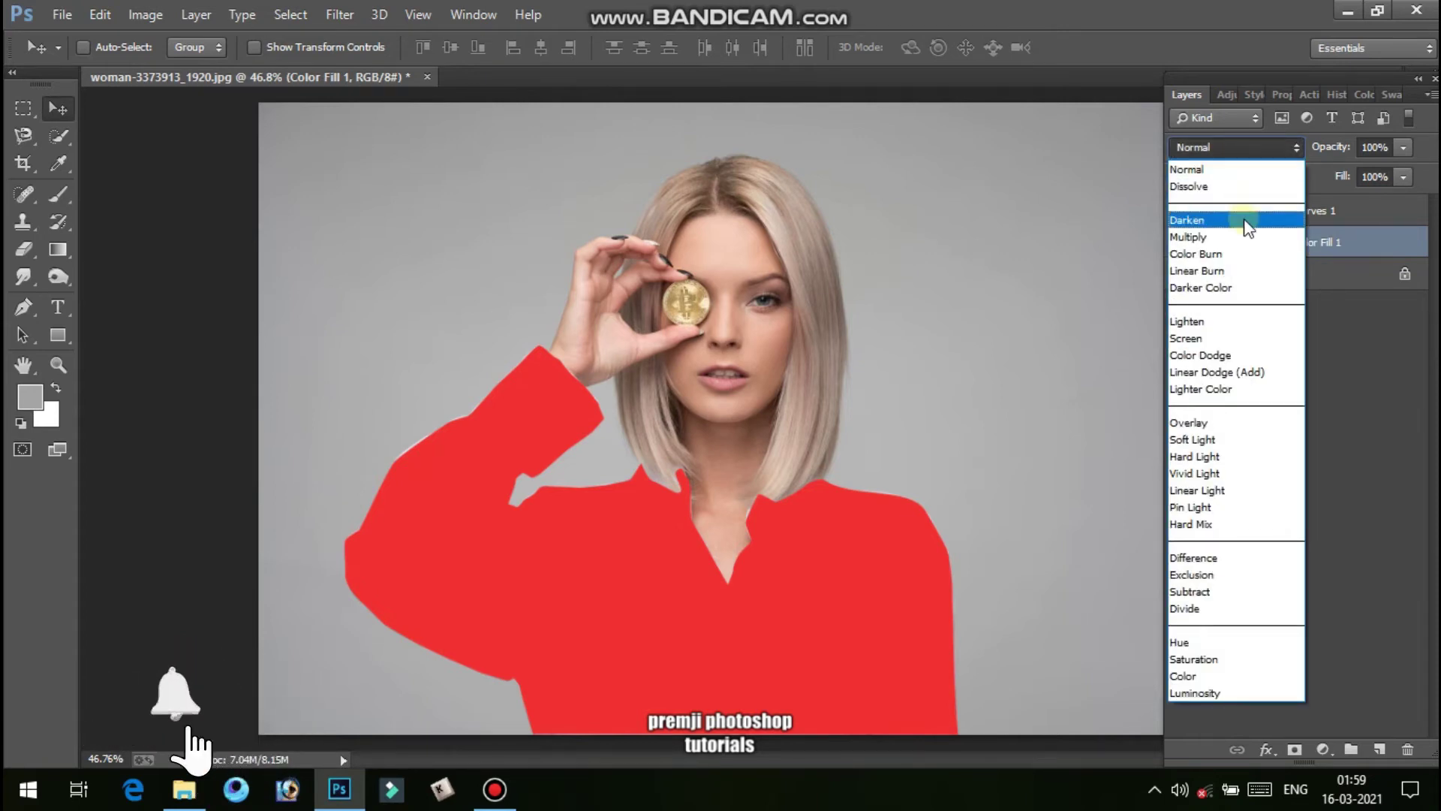
click(1237, 241)
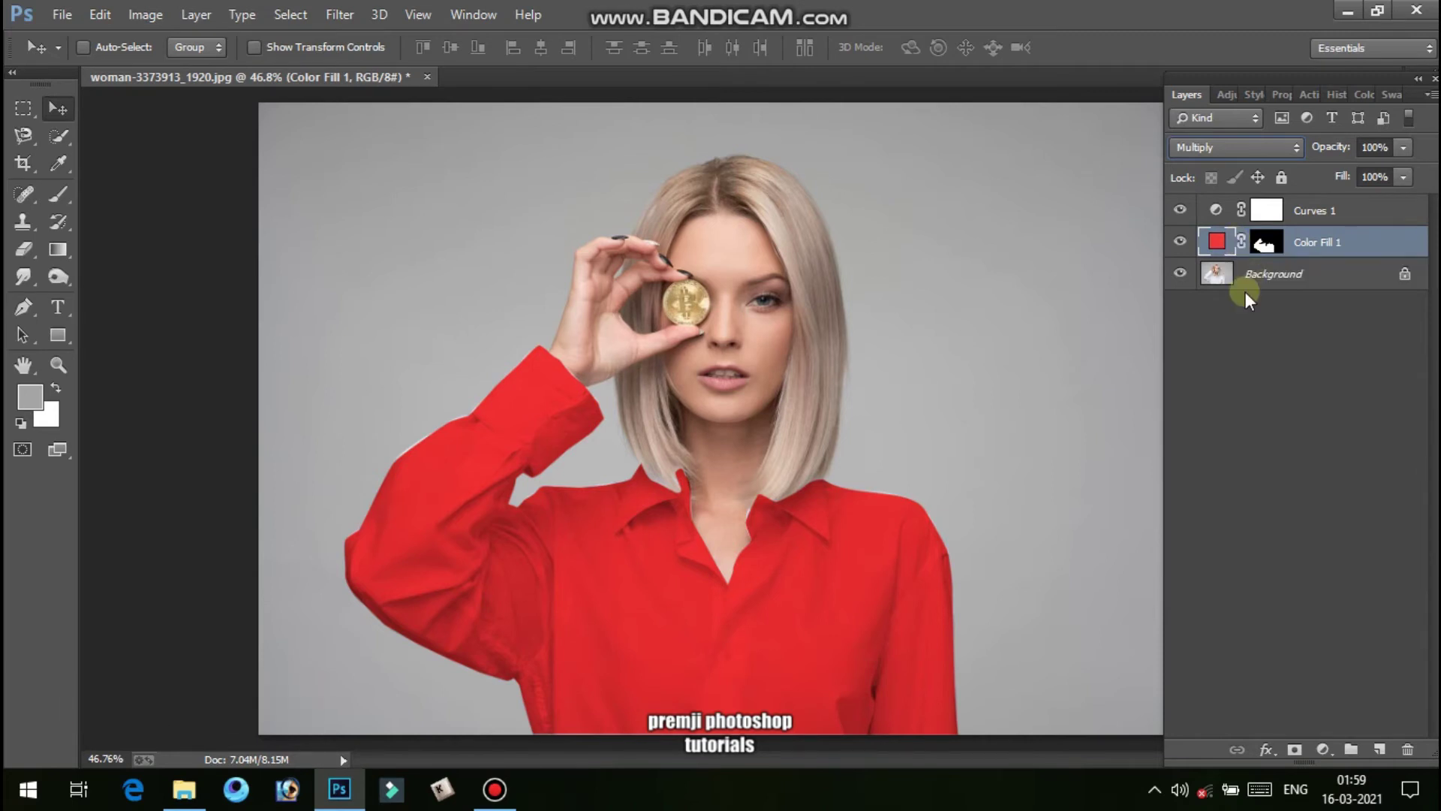
Group the Curves 1 and Color Fill 1 layers as Group 1 with Pass Through mode and 100% opacity
shift+click(1336, 215)
right_click(1335, 217)
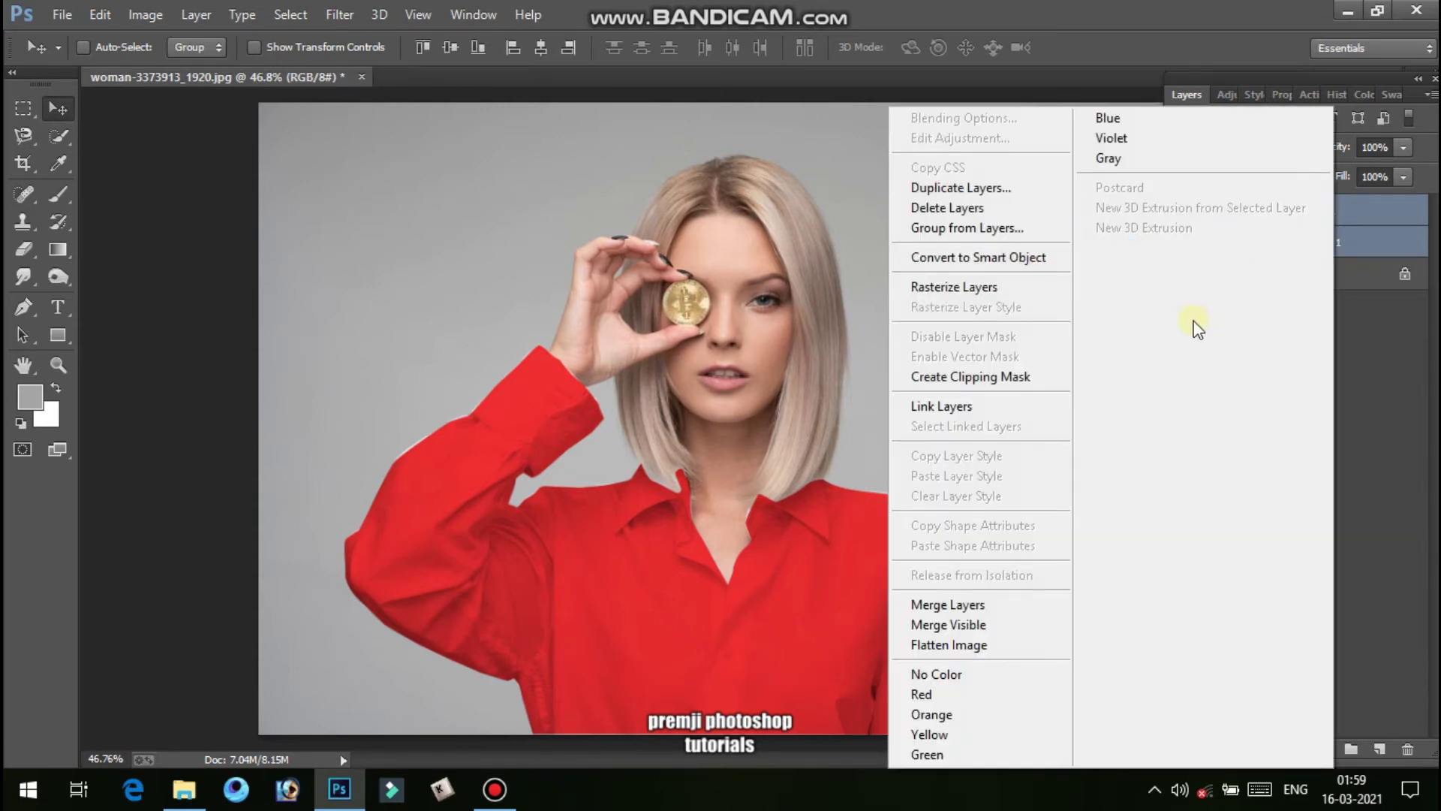
click(1013, 230)
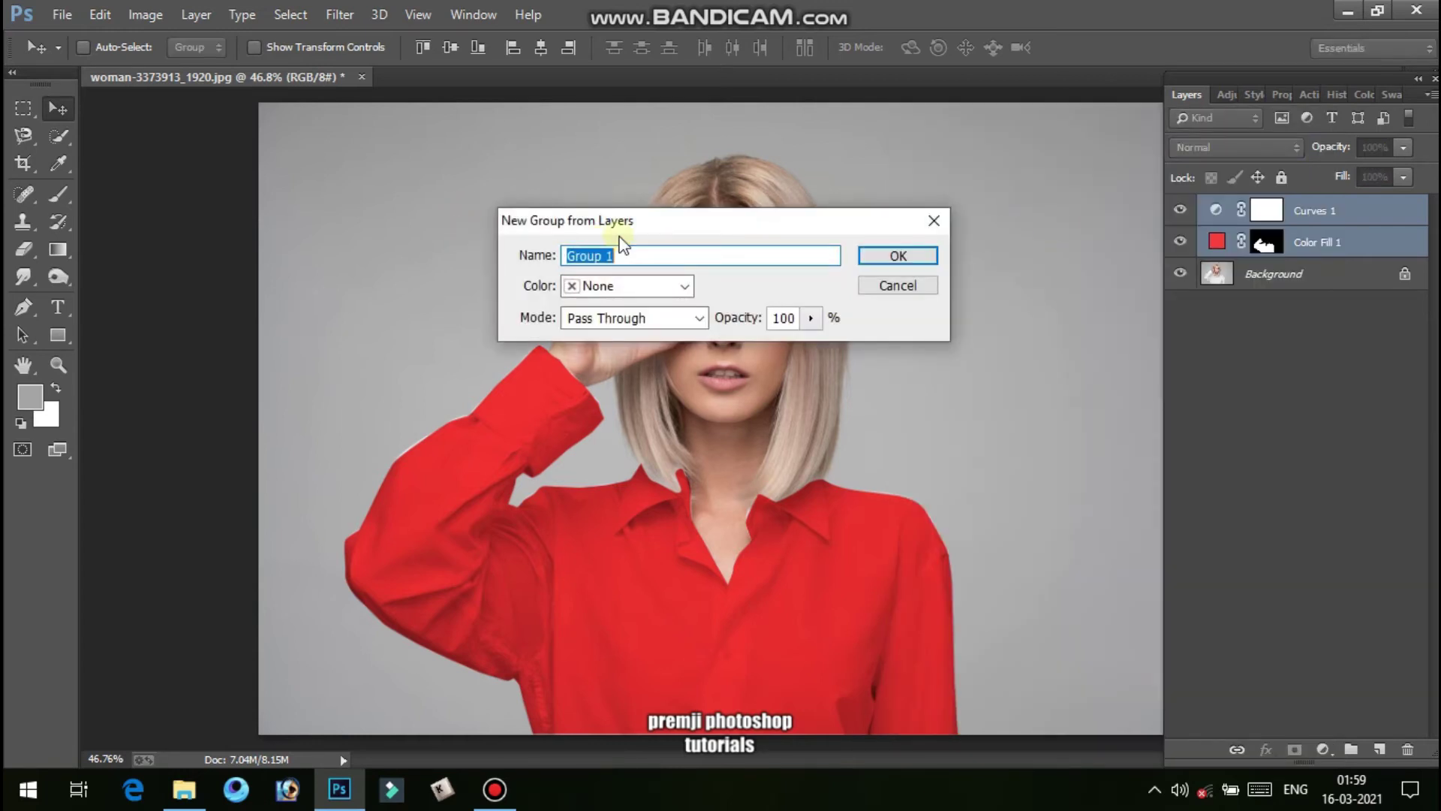
click(917, 257)
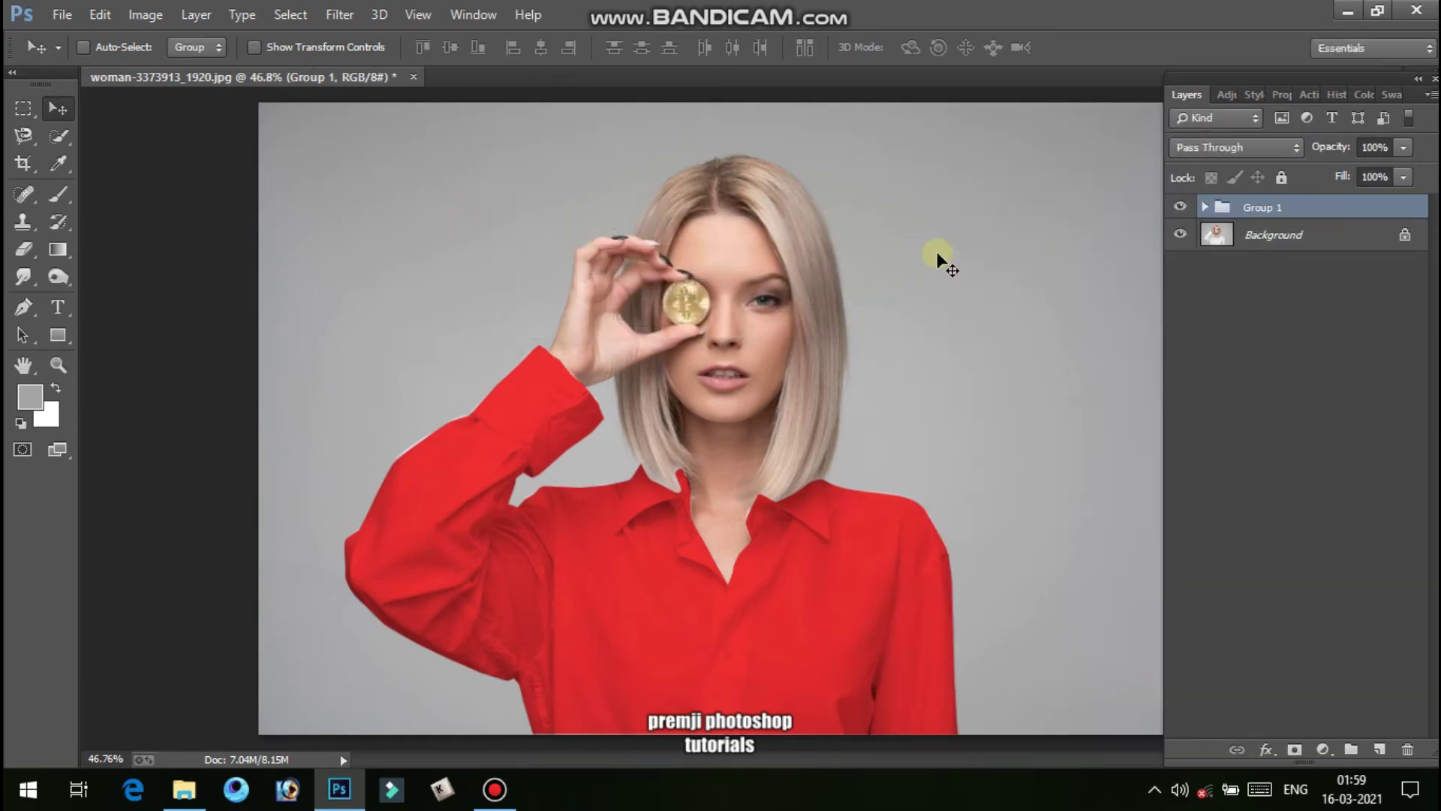
Compare the photo with Group 1 hidden and shown, and move the shirt mask from Color Fill 1 onto Group 1
click(1179, 207)
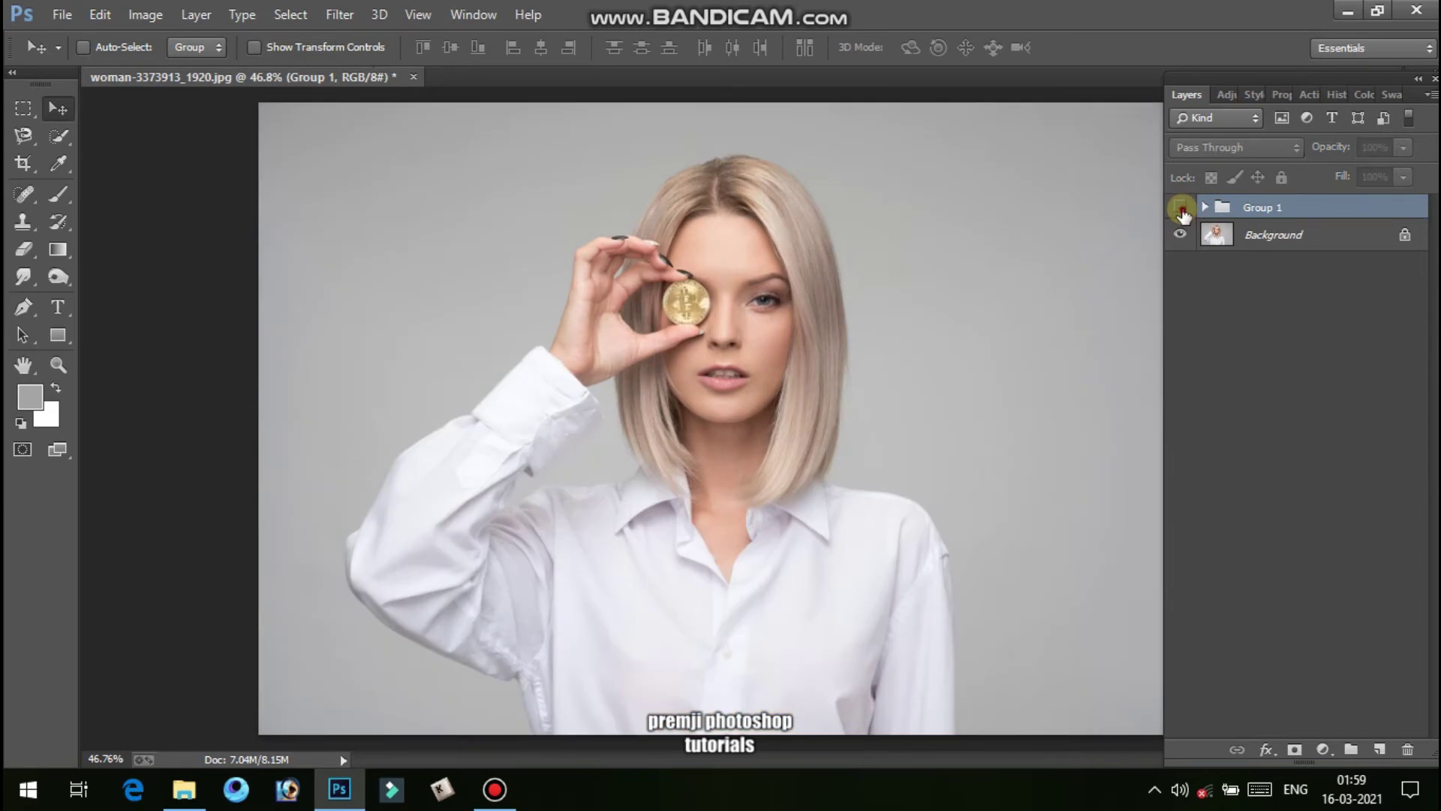
click(1181, 210)
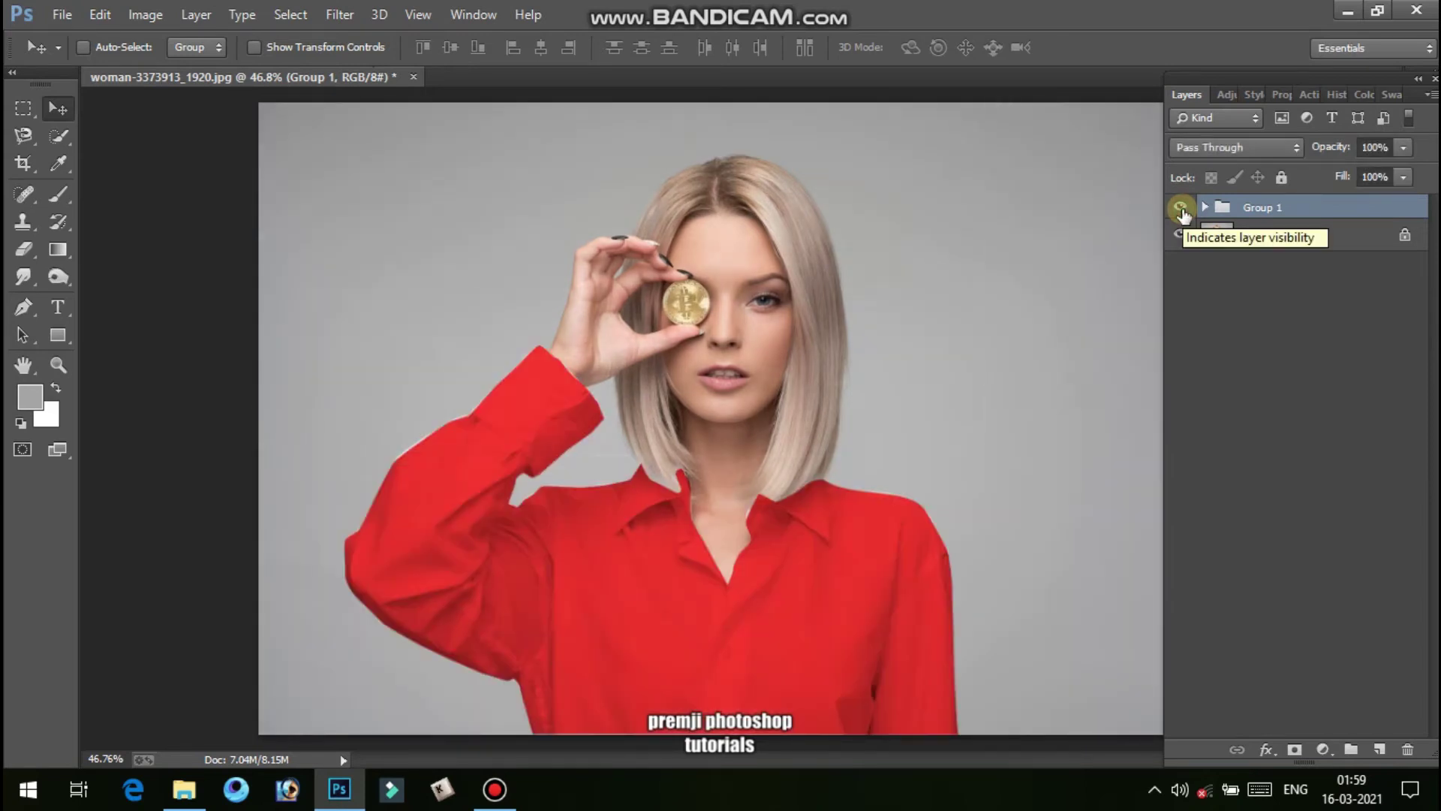
drag(1182, 210, 1179, 229)
click(1179, 234)
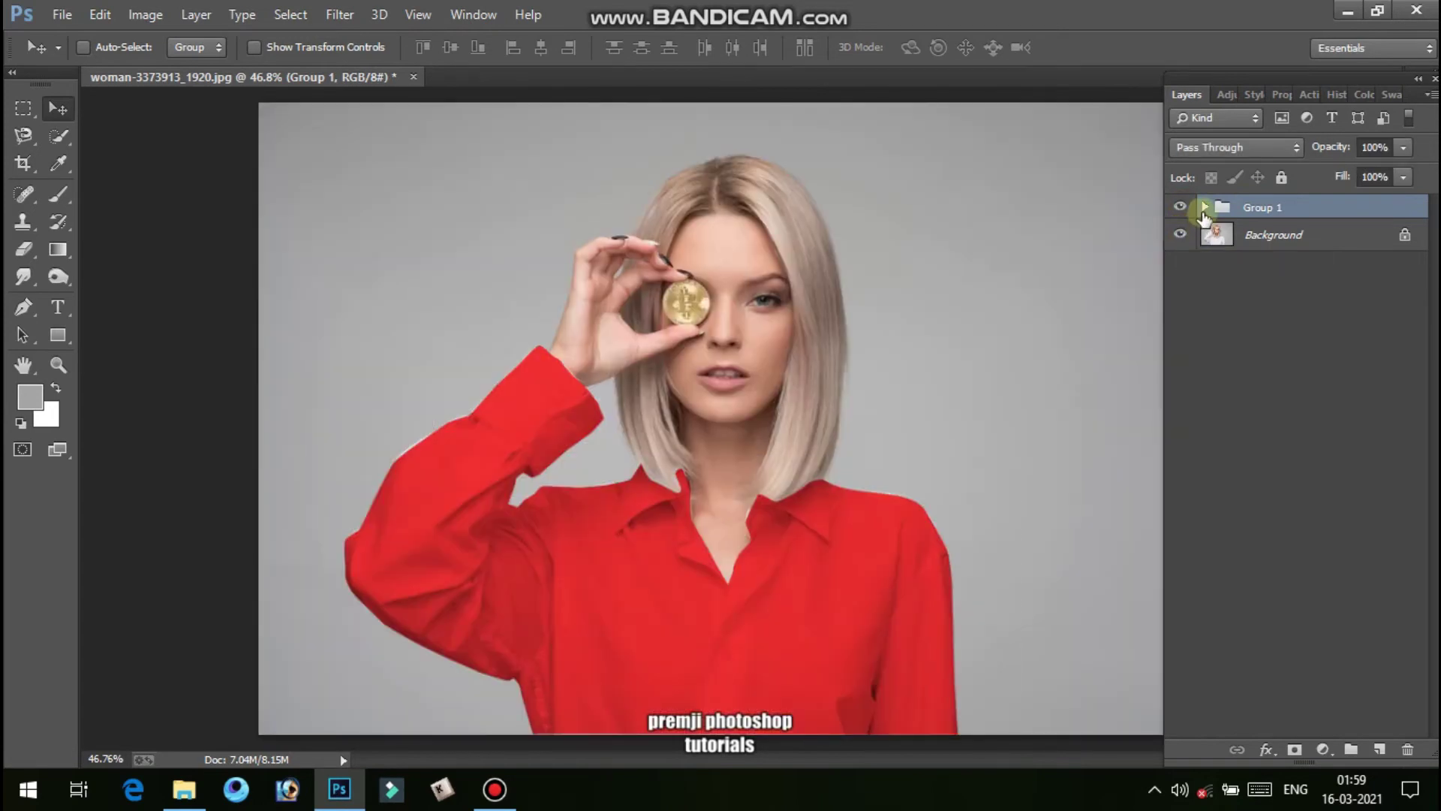
click(1204, 207)
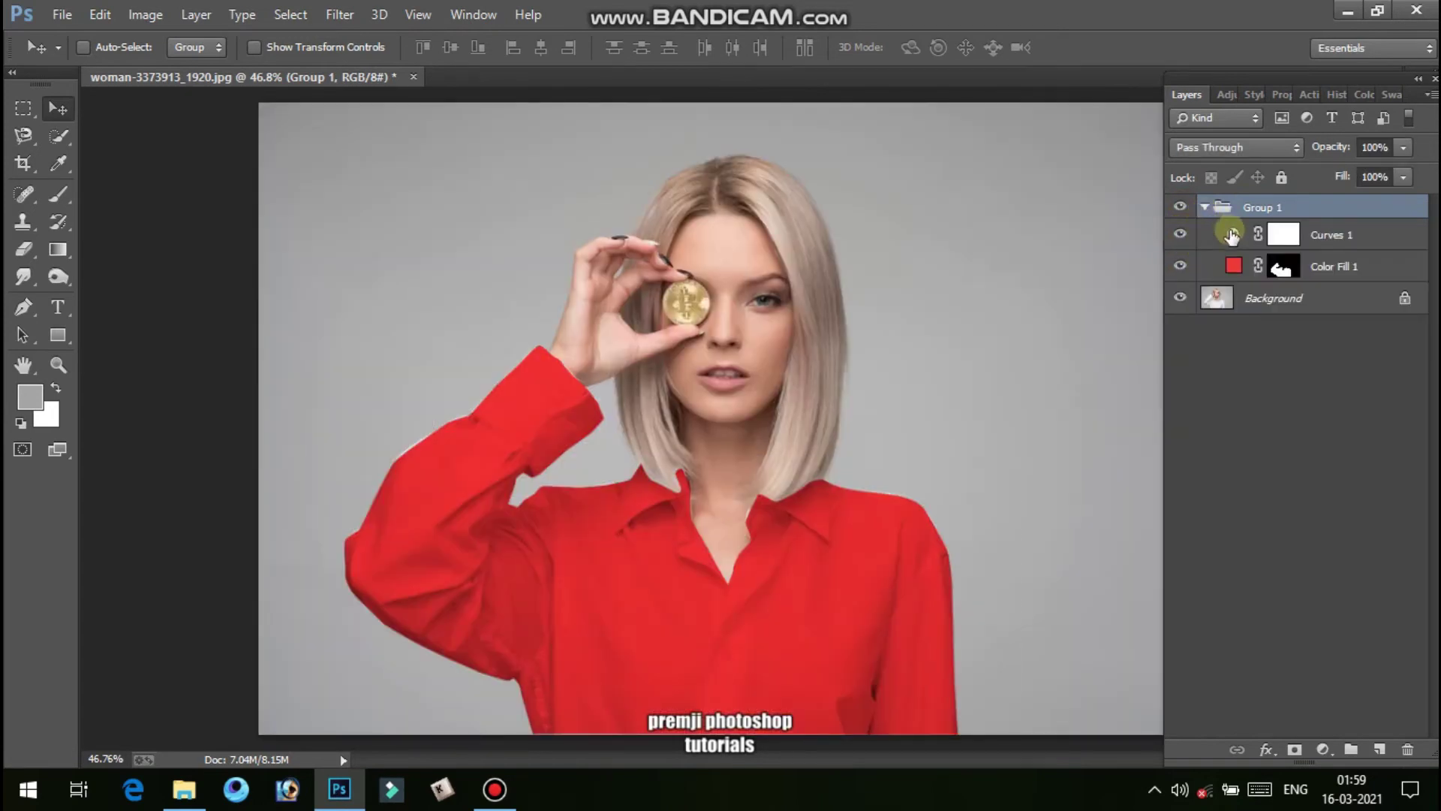
drag(1321, 279, 1266, 212)
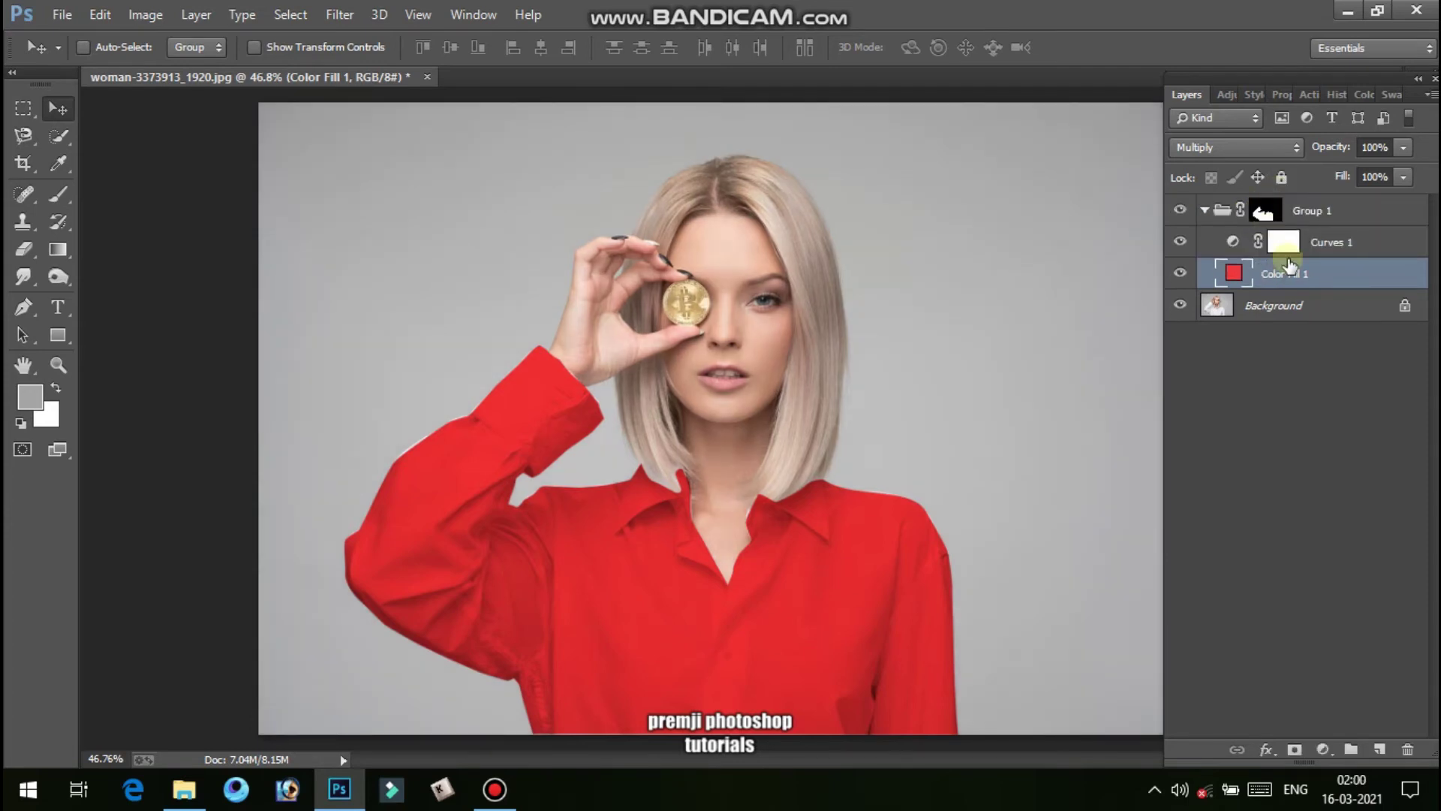
Darken the shirt by moving the Curves 1 layer's RGB curve point to input 99, output 51
click(1296, 243)
double_click(1286, 248)
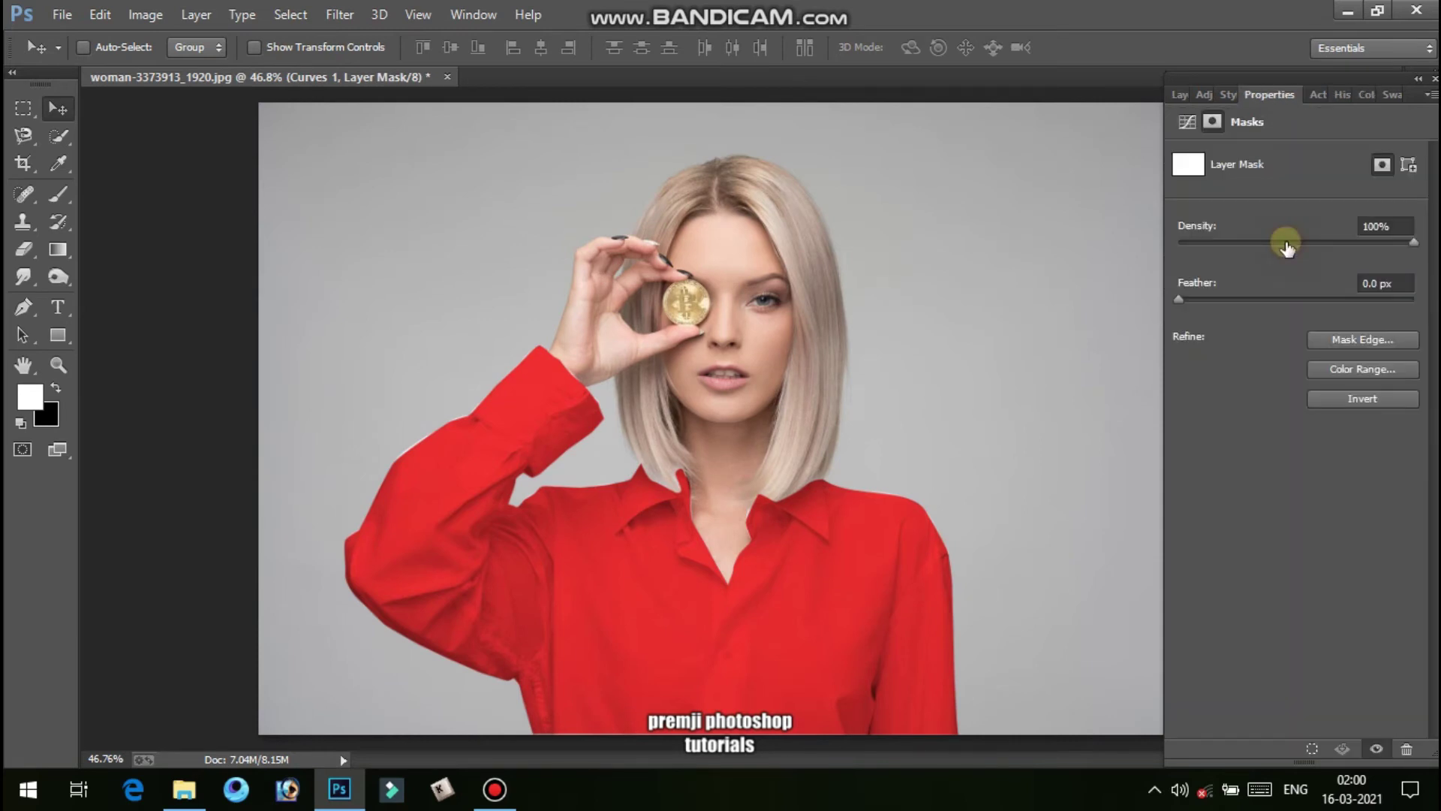
click(1186, 122)
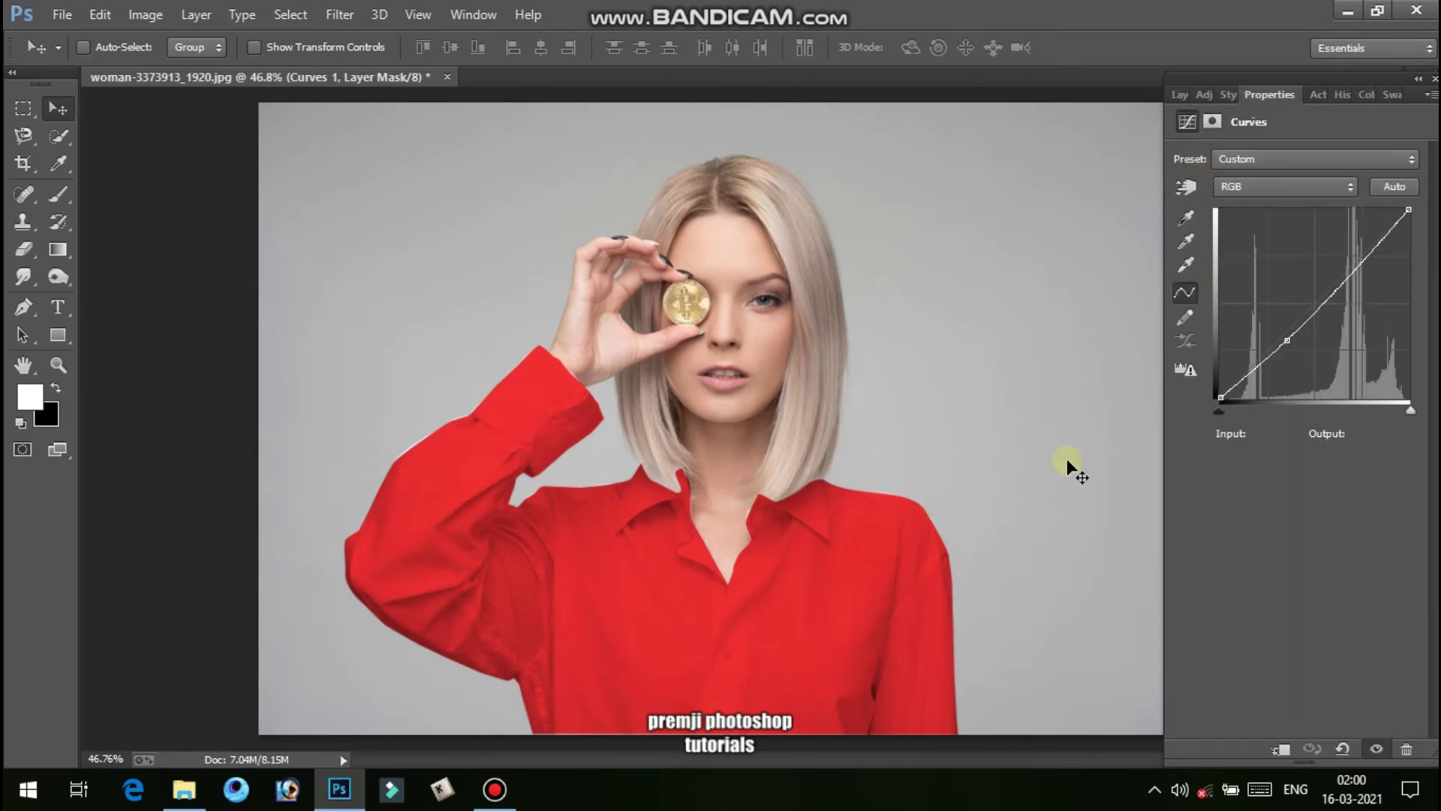
click(1288, 338)
drag(1292, 337, 1301, 358)
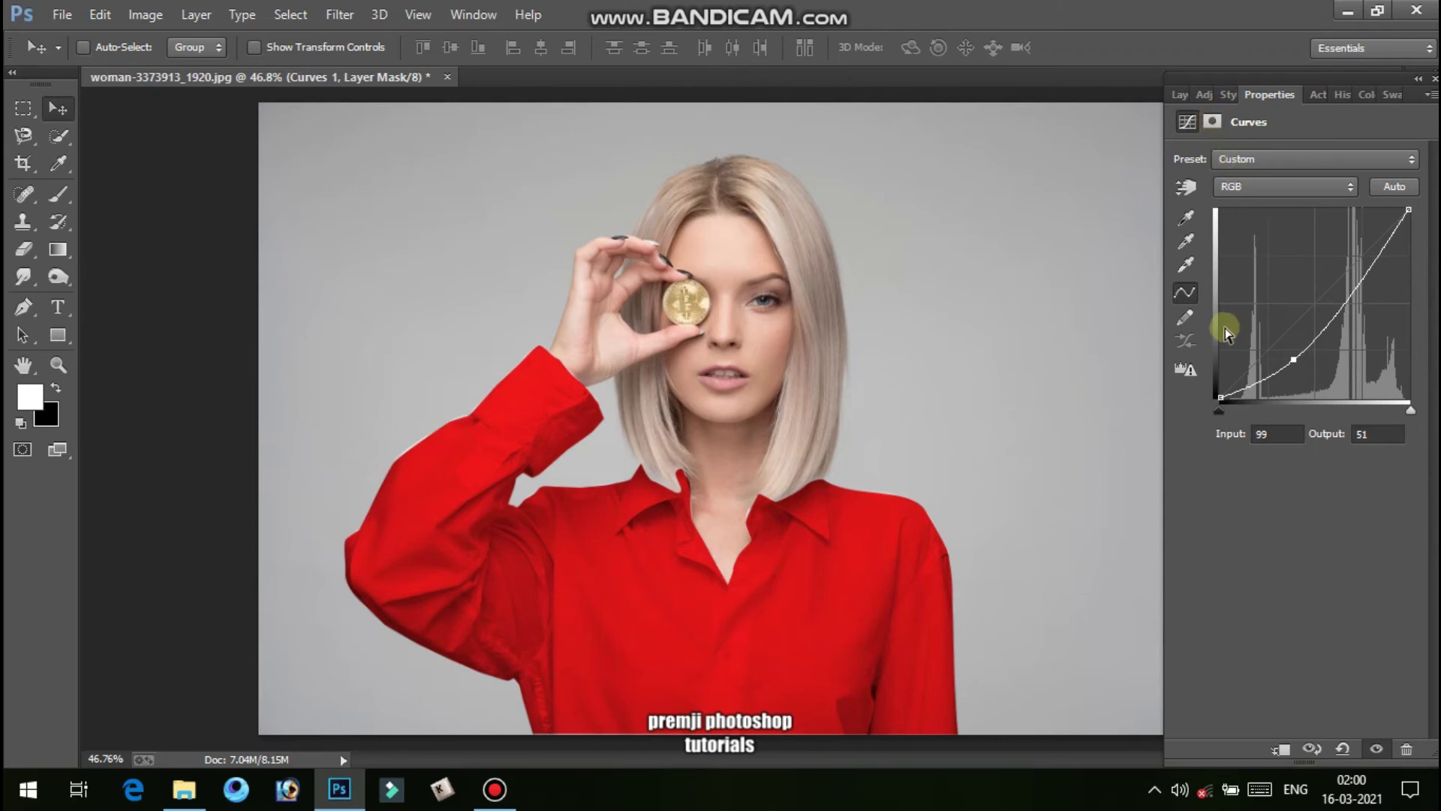
Examine the edges of the red fill around the collar and neckline at 200% magnification
click(57, 365)
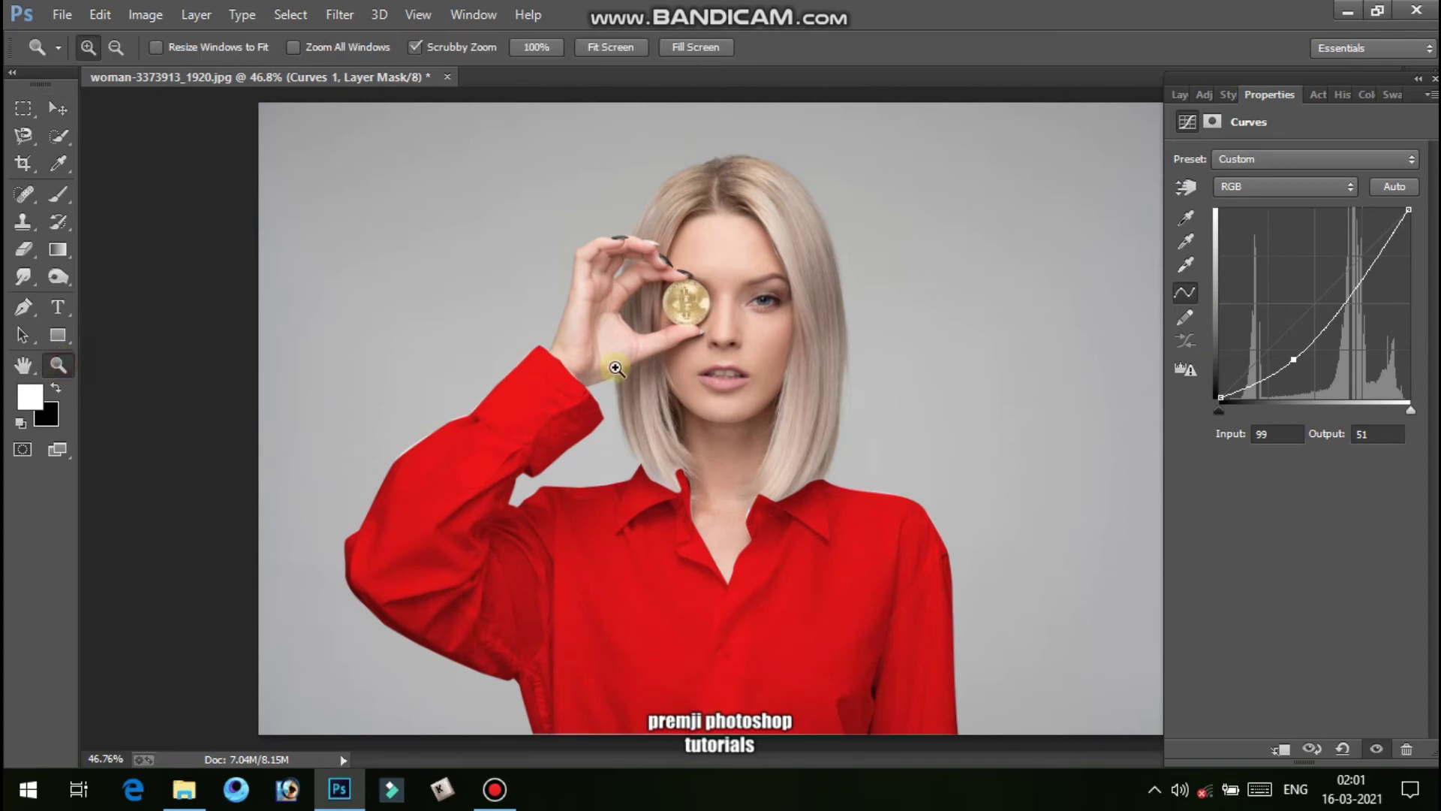
click(732, 392)
click(748, 518)
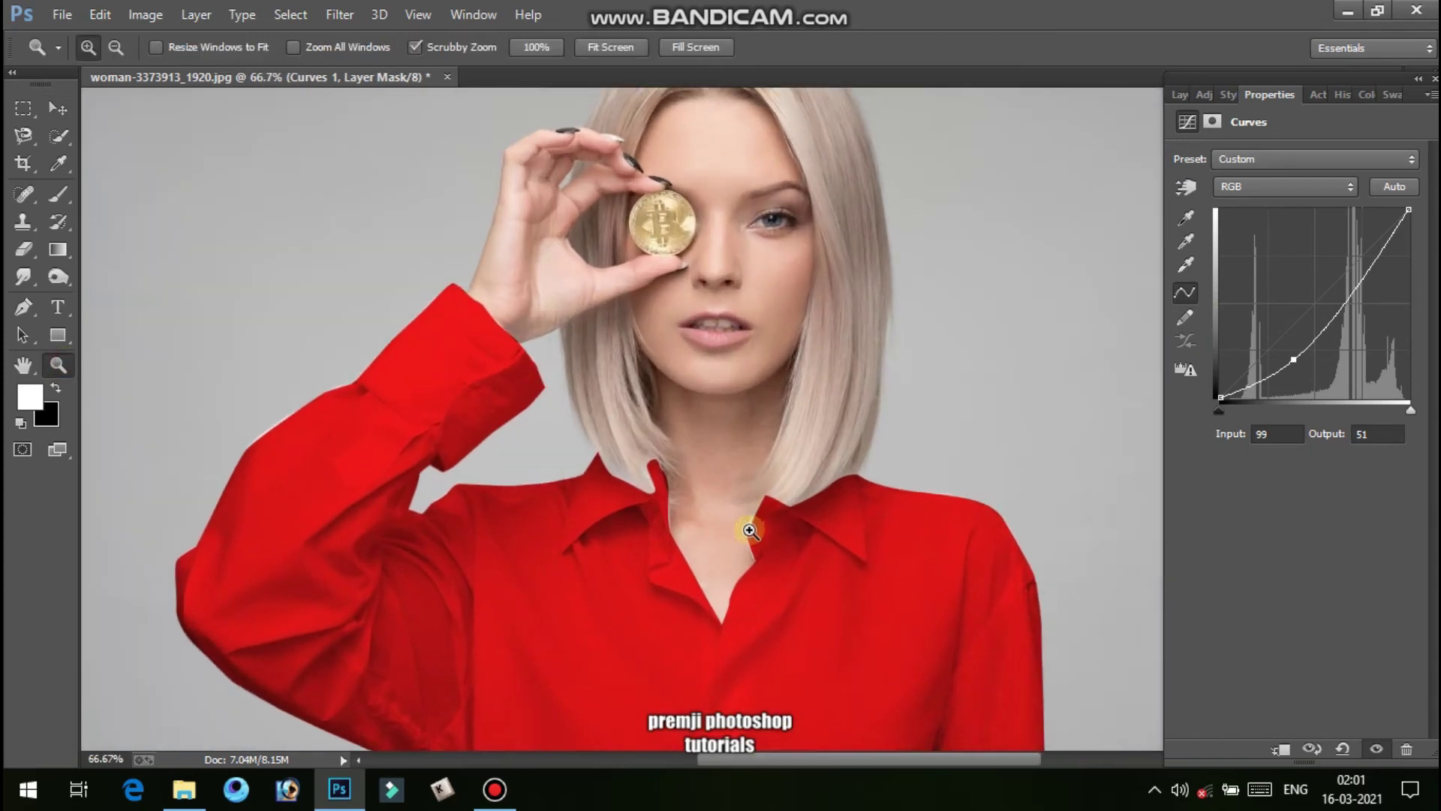
alt+click(749, 529)
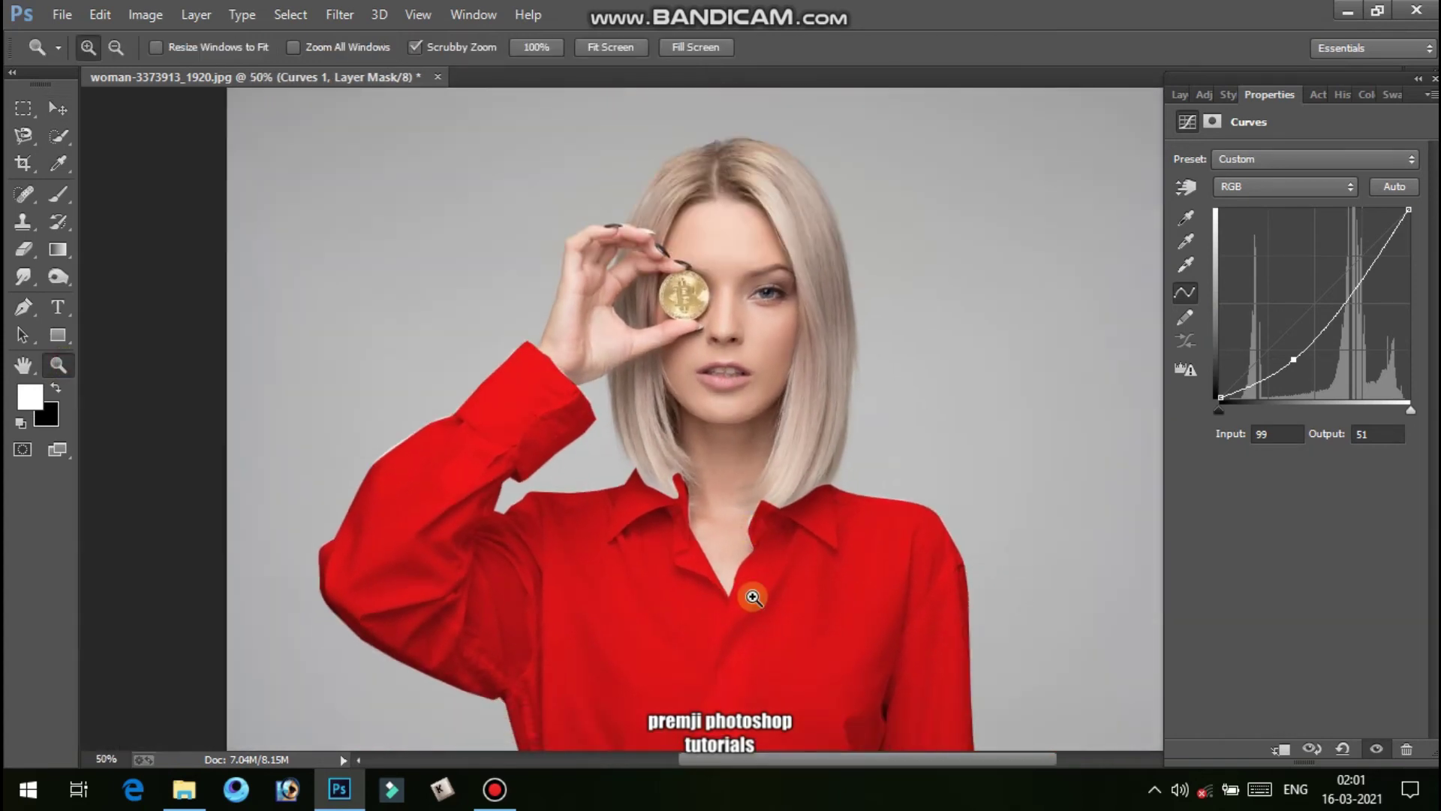
scroll(733, 636, down, 2)
click(730, 633)
click(735, 609)
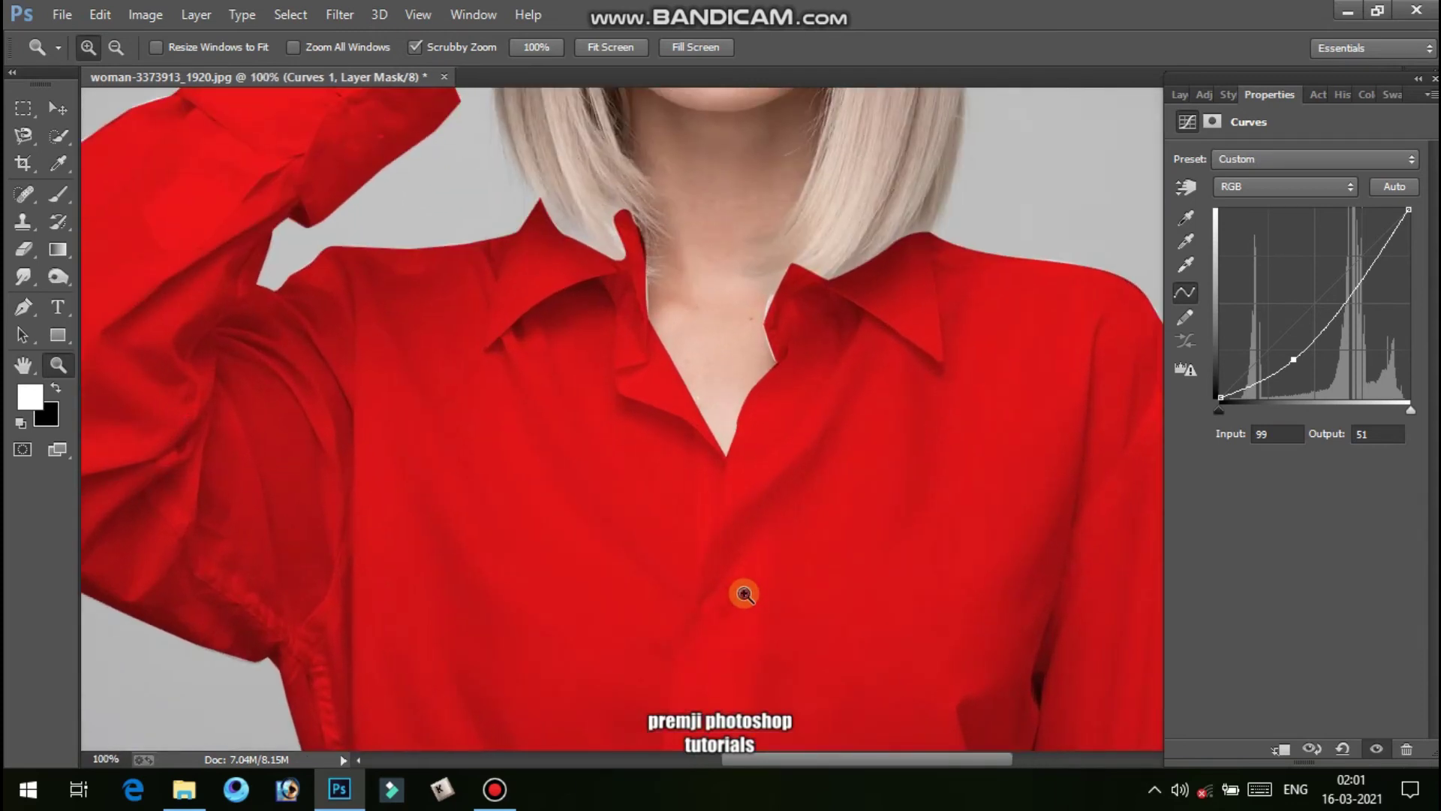
click(743, 593)
scroll(743, 592, up, 4)
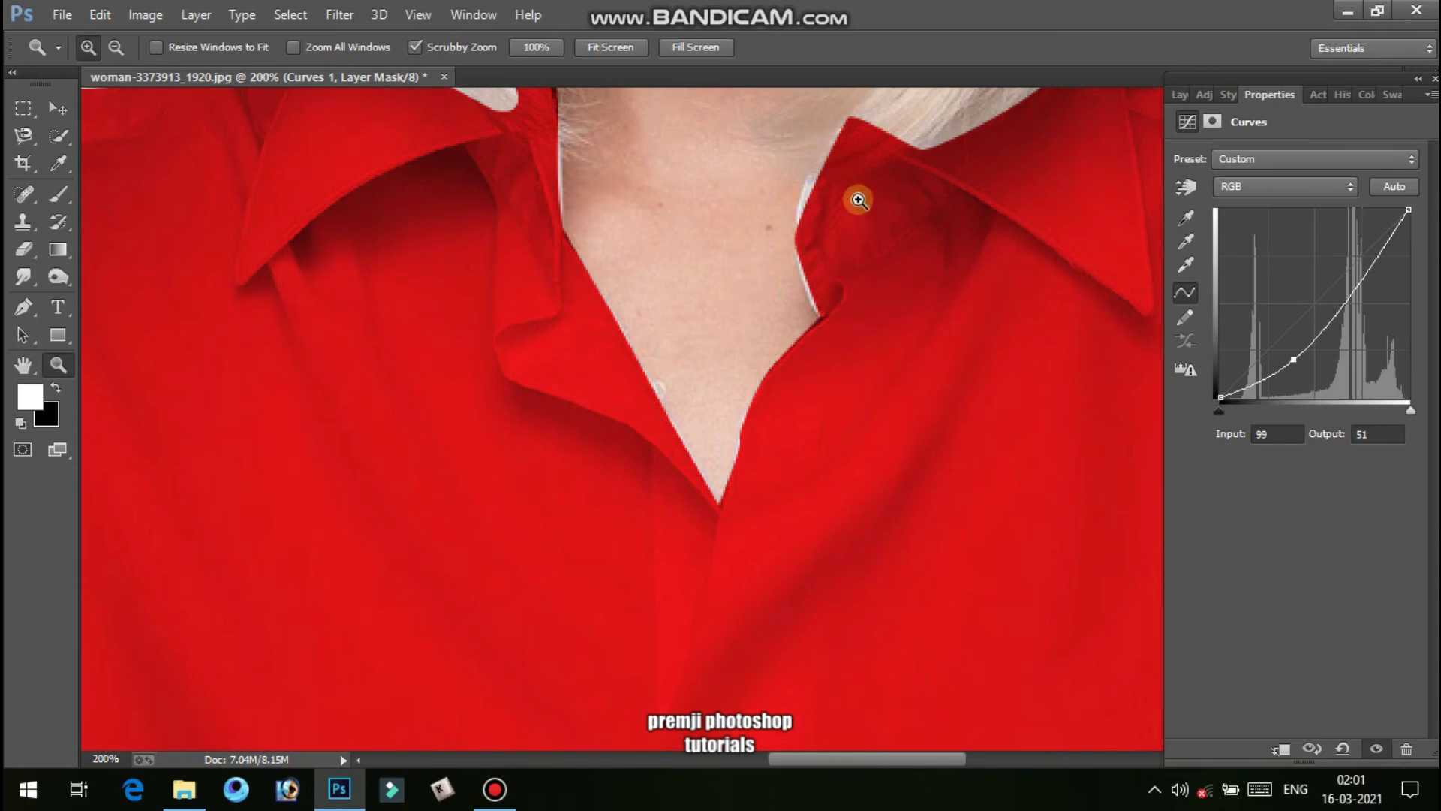
drag(910, 273, 761, 589)
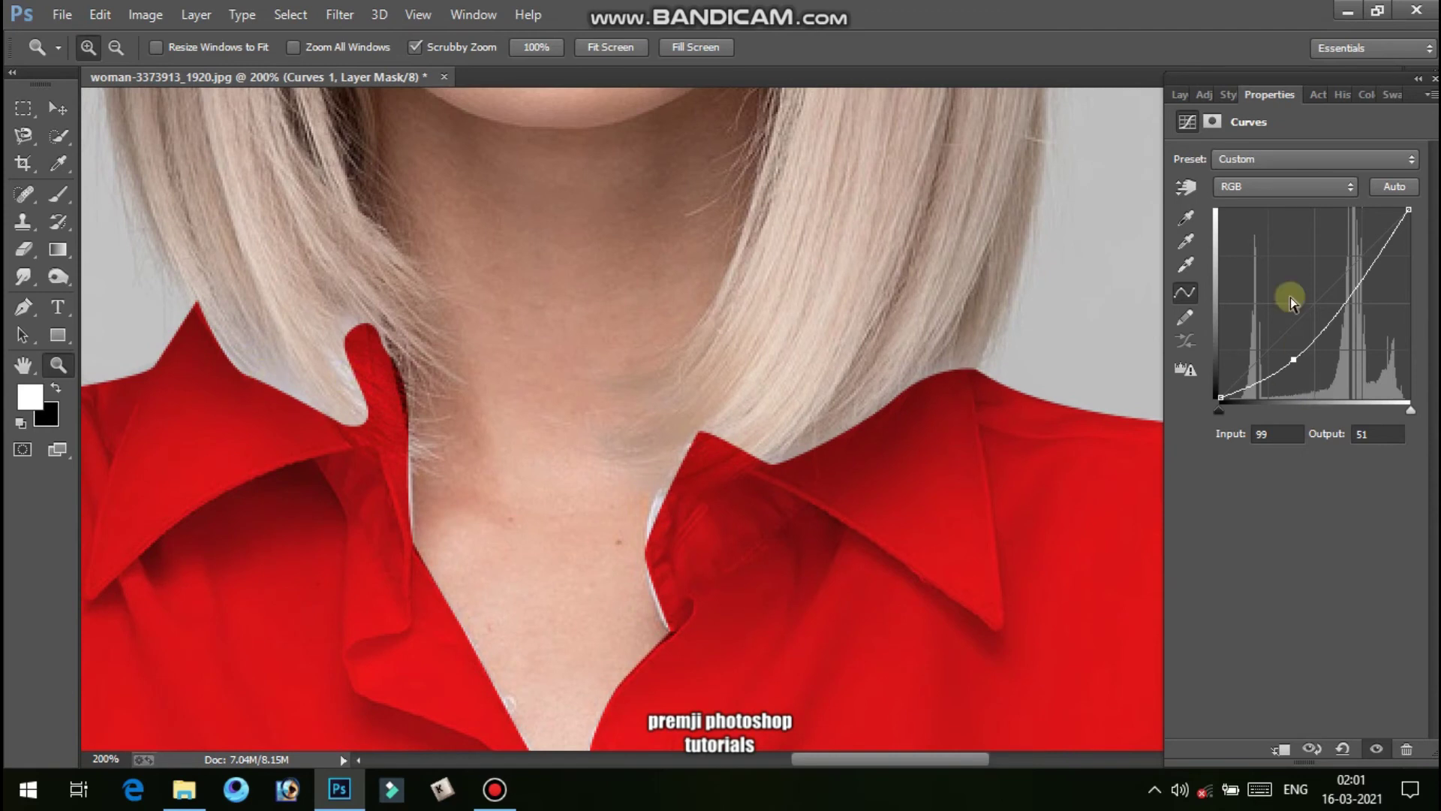
Set up the Brush tool with a soft round tip, size 90 px and 28% opacity
click(1195, 97)
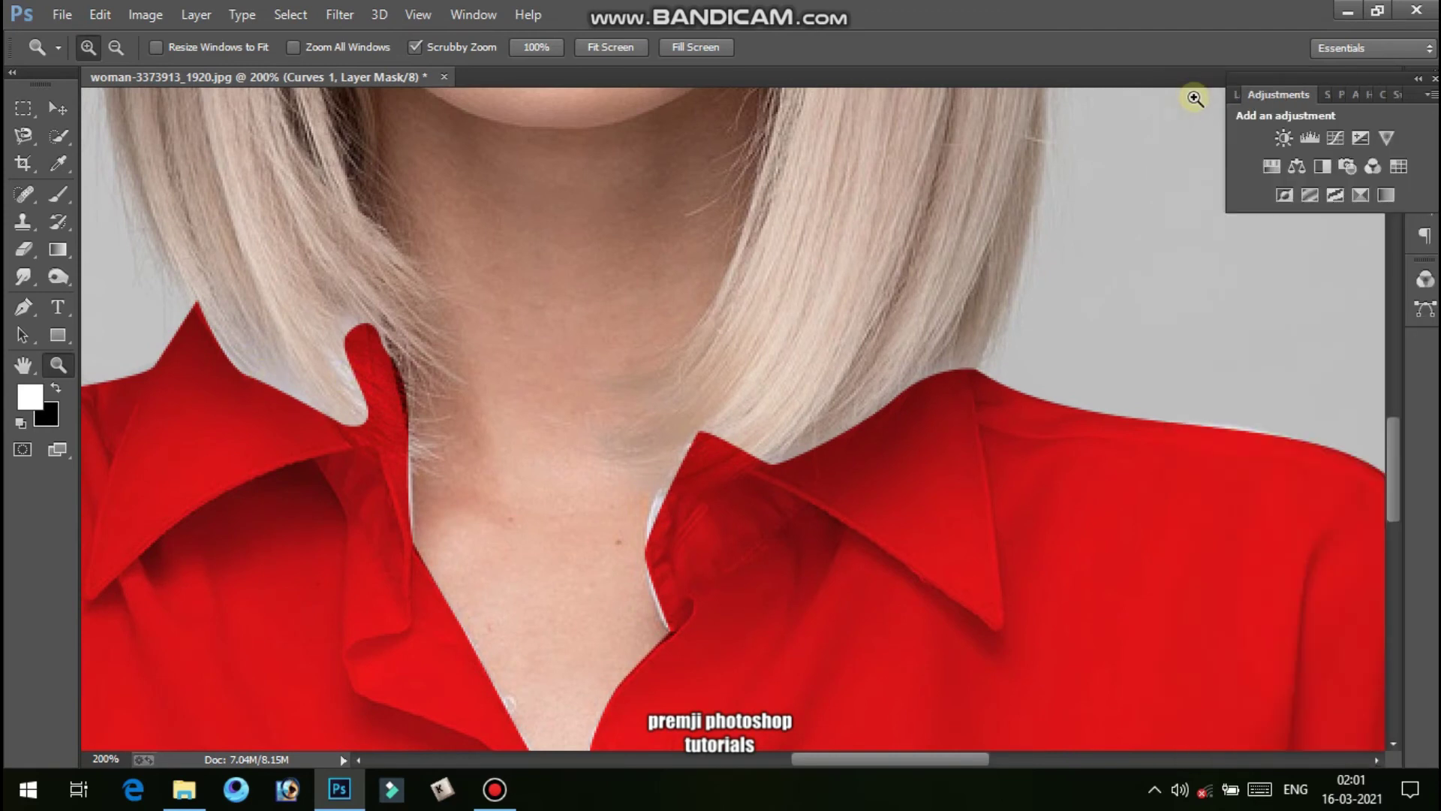
click(1236, 96)
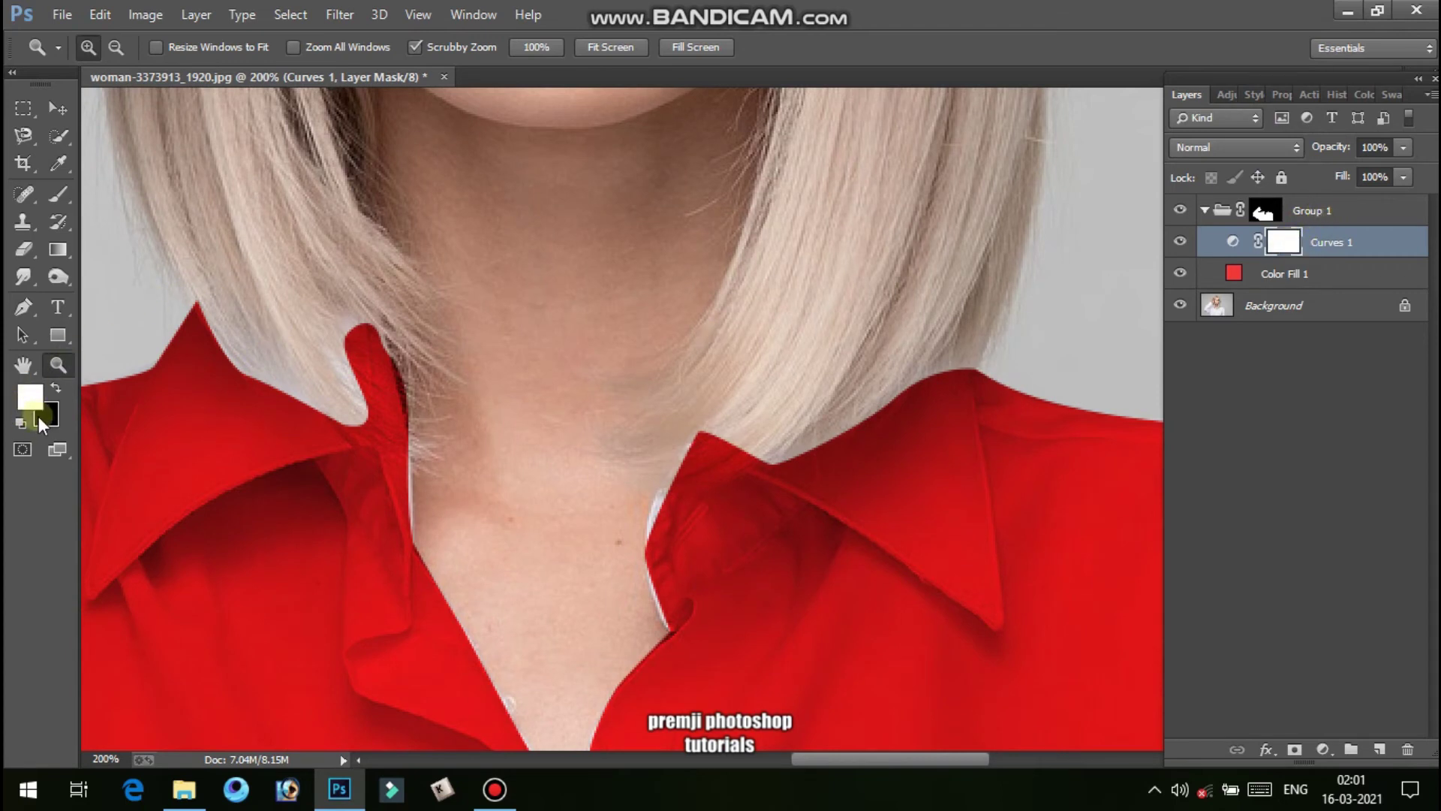
click(65, 196)
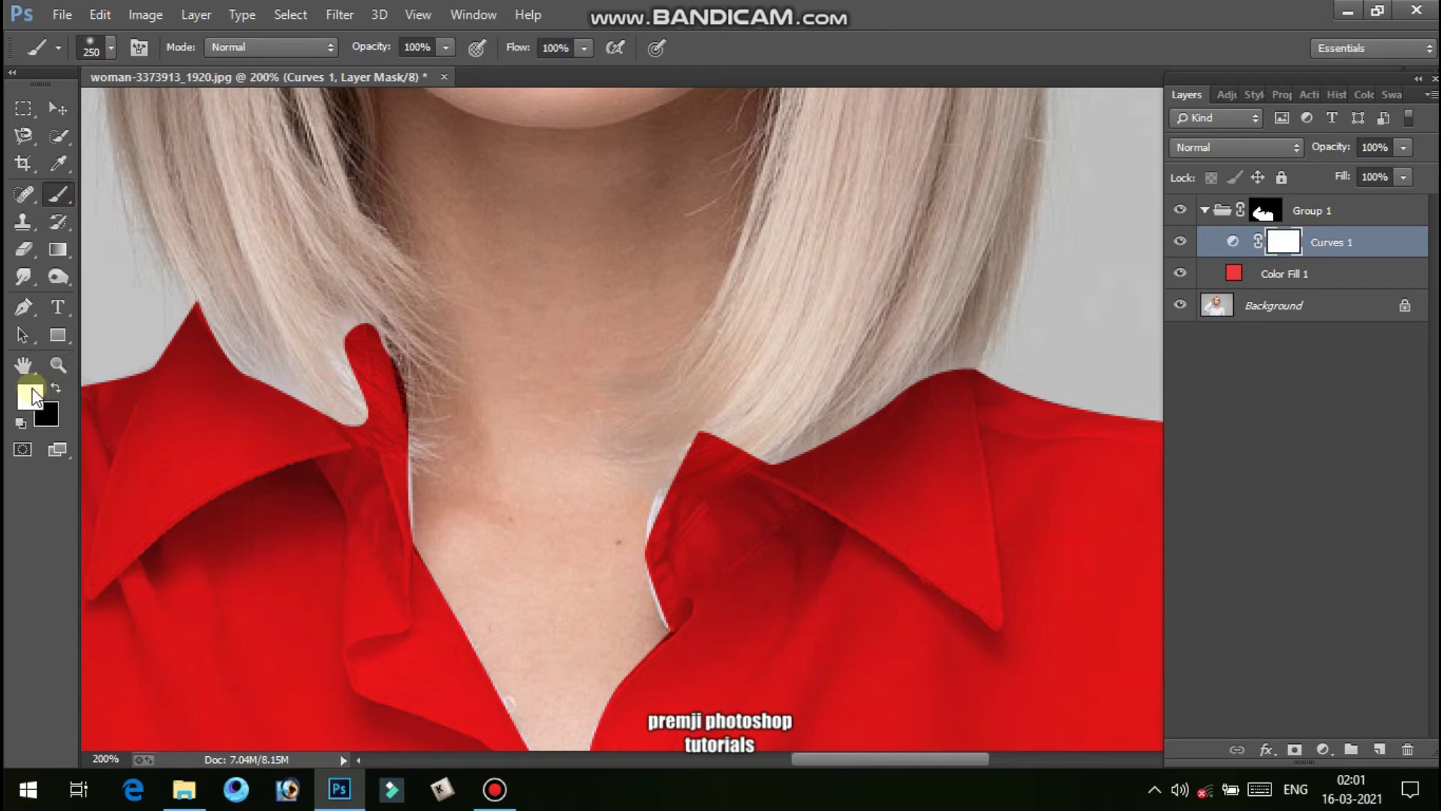
mouse_move(240, 434)
mouse_down()
mouse_move(332, 451)
mouse_move(345, 387)
mouse_up()
right_click(553, 375)
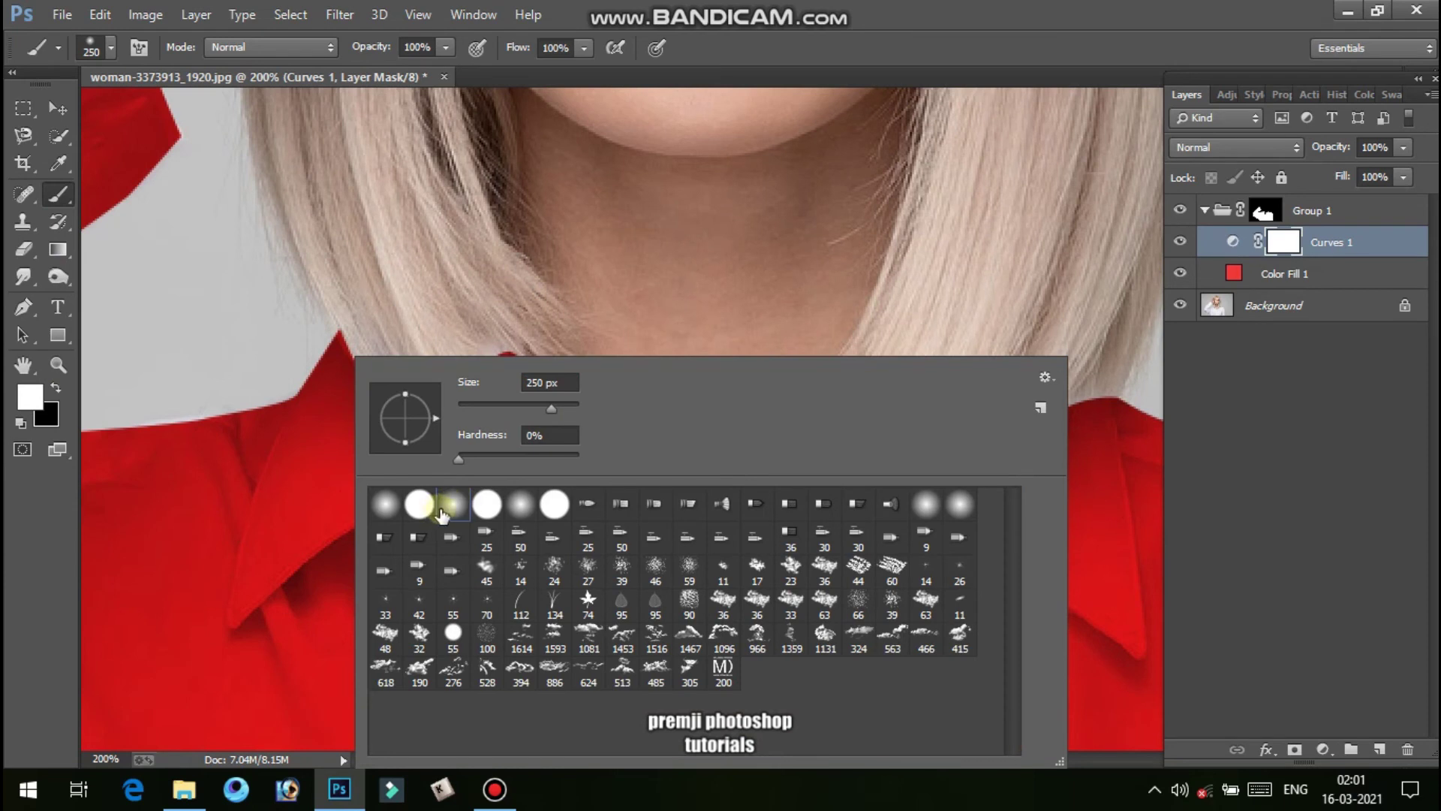
double_click(441, 510)
key(bracketleft)
key(bracketleft)
key(bracketleft)
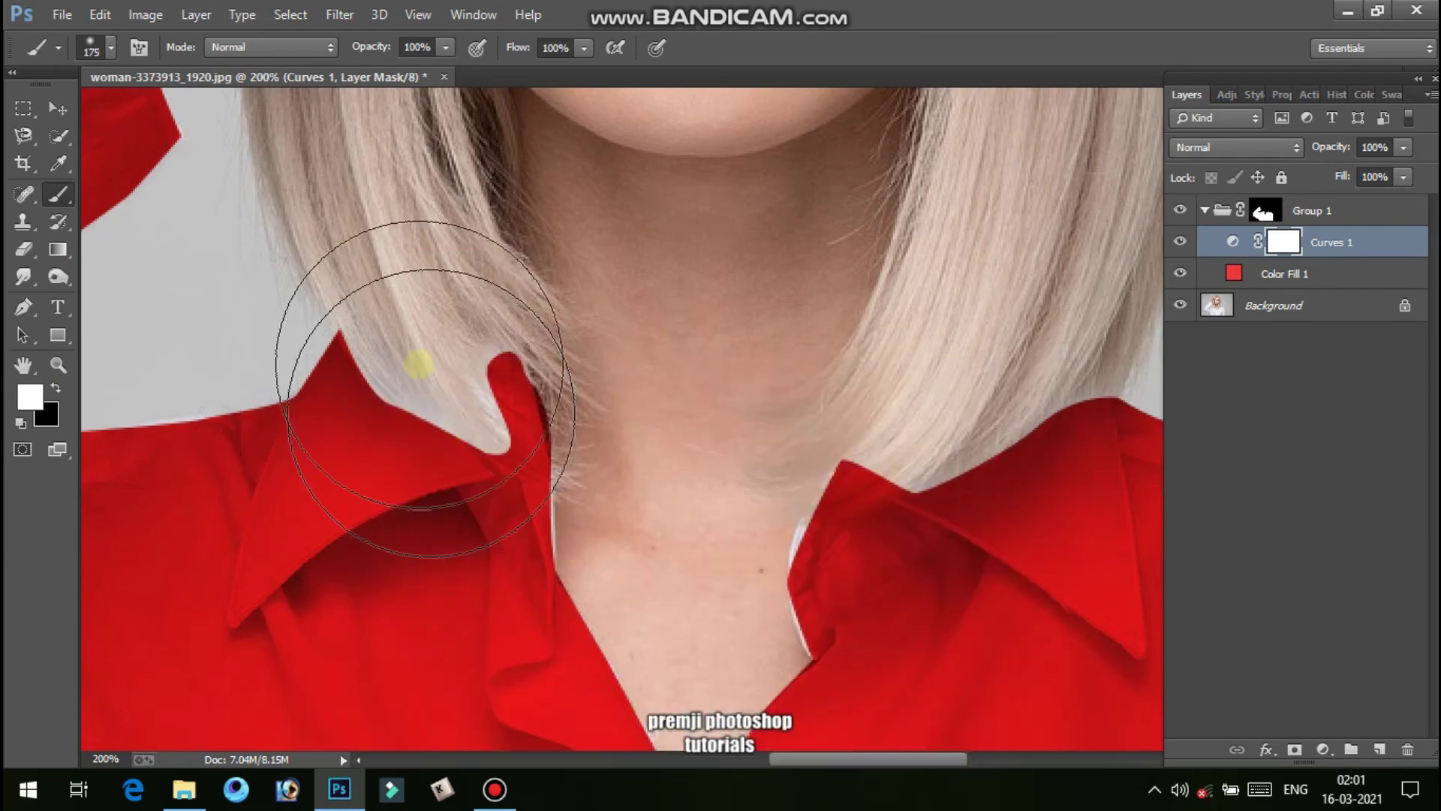
drag(444, 47, 415, 74)
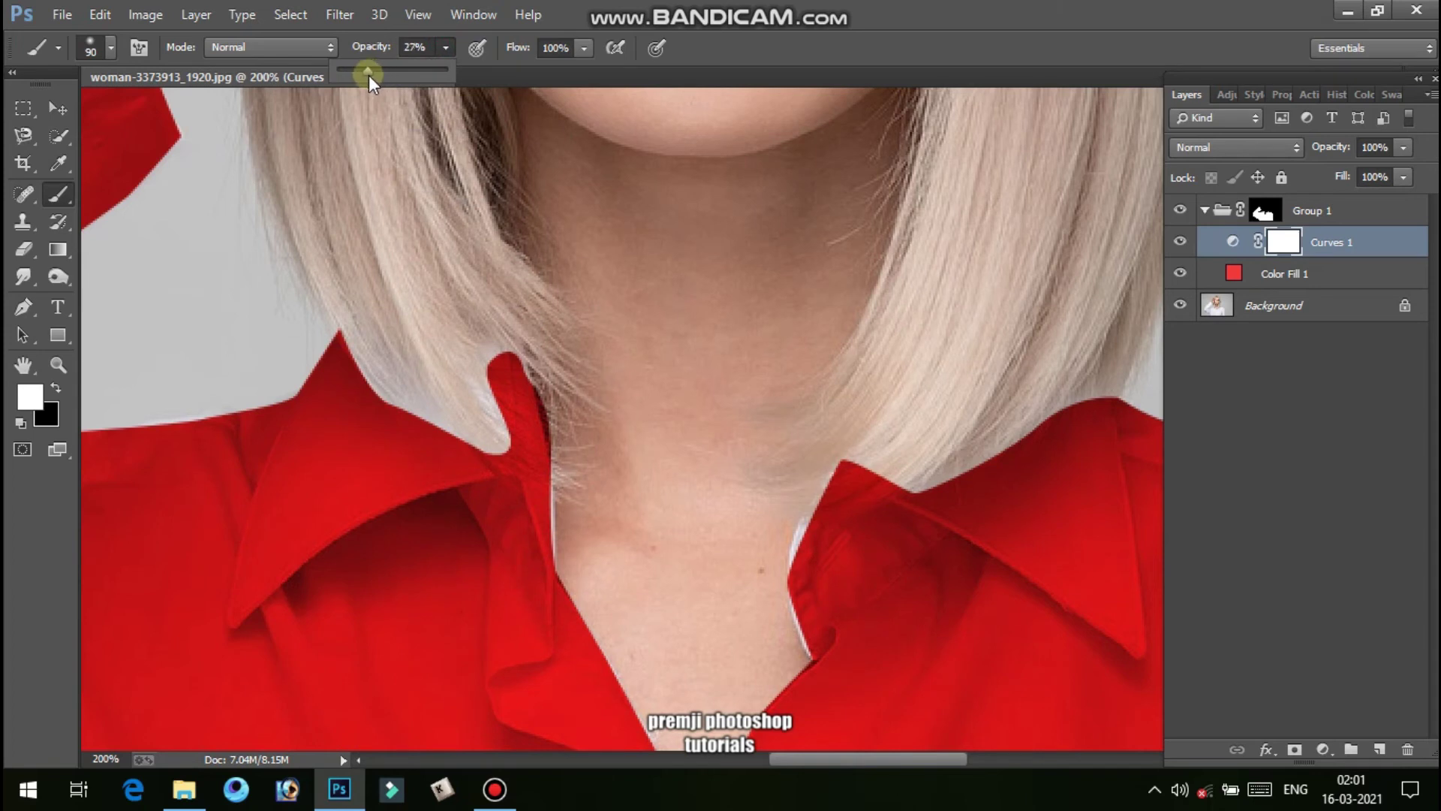
drag(368, 75, 369, 75)
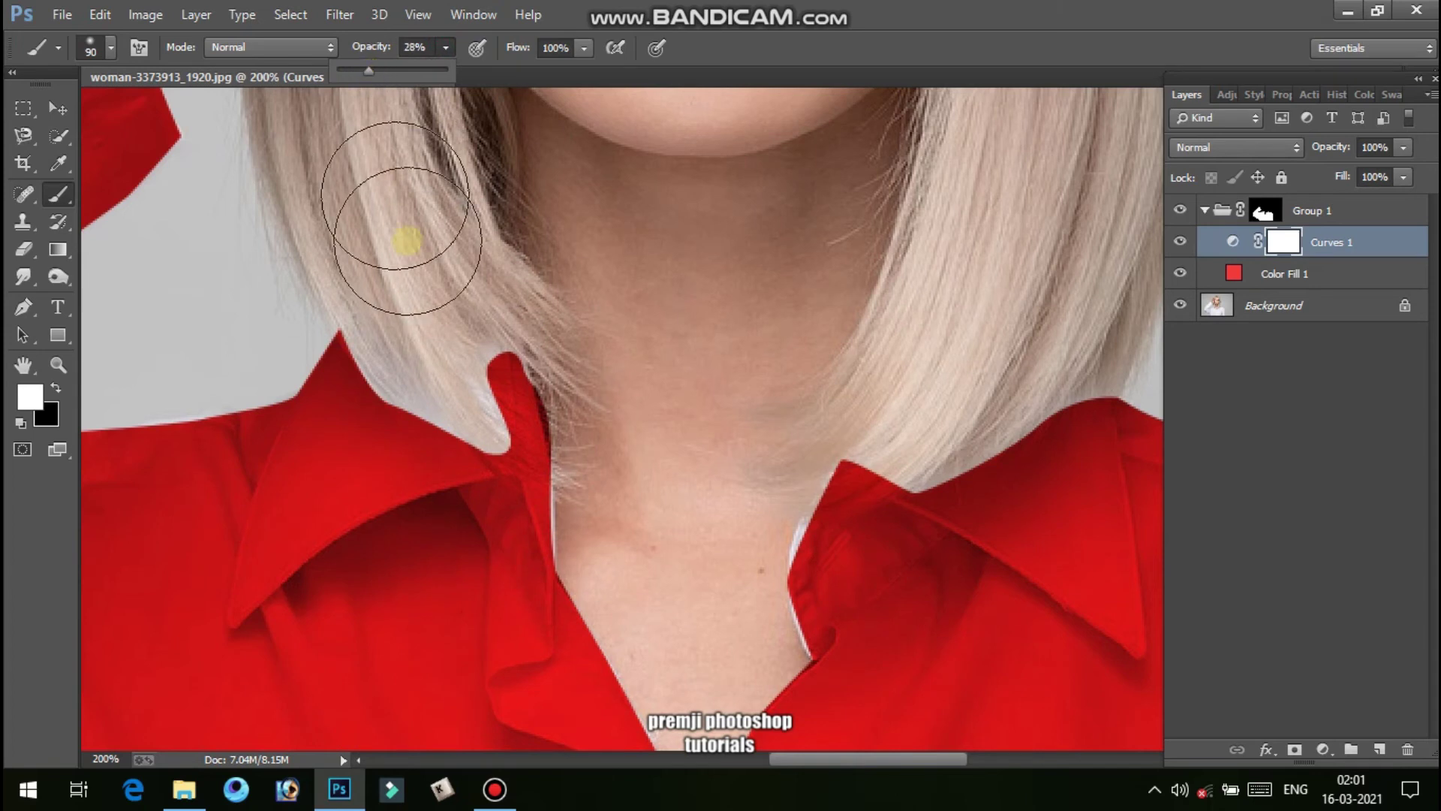
Set black as the foreground color and add a second mask to Group 1
click(56, 386)
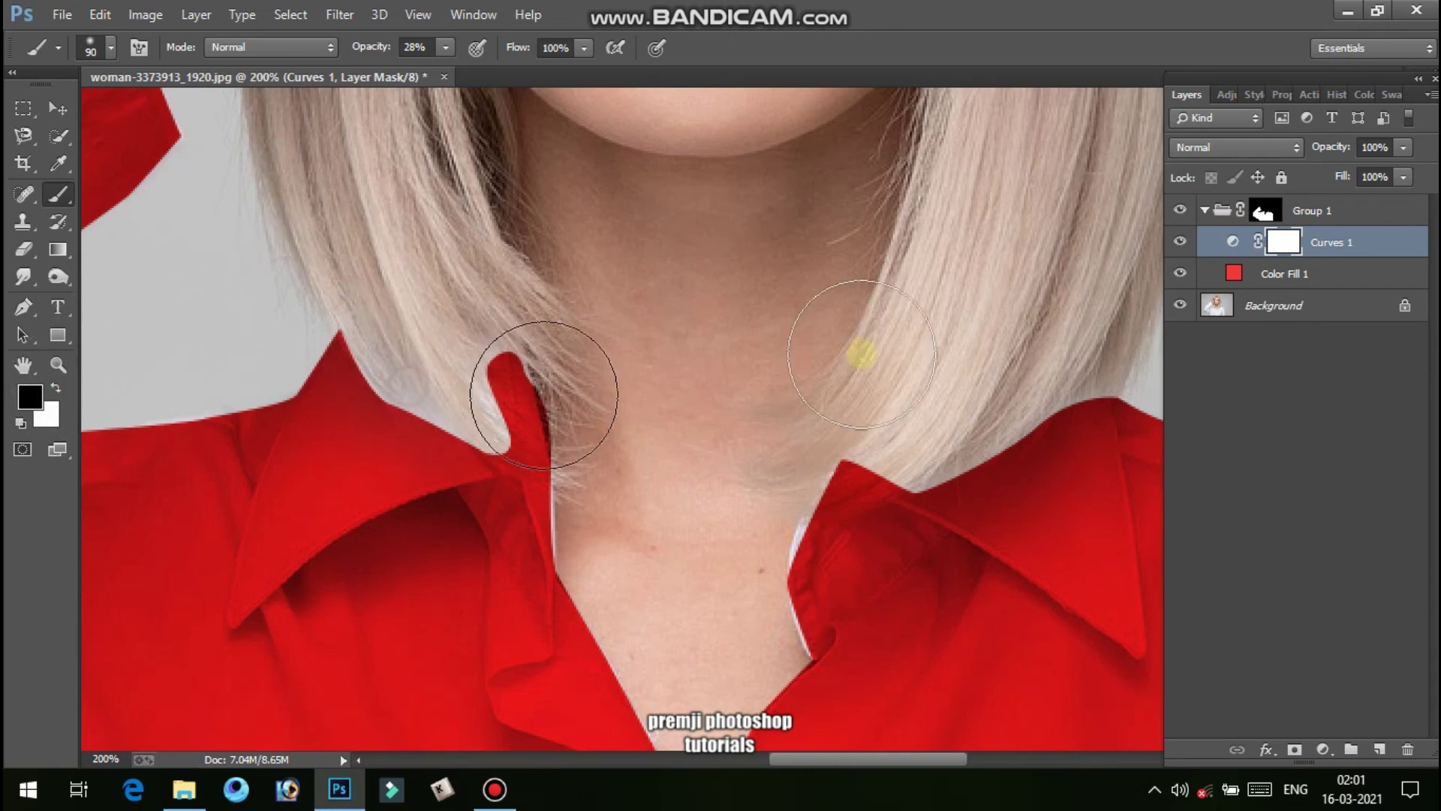
click(1304, 209)
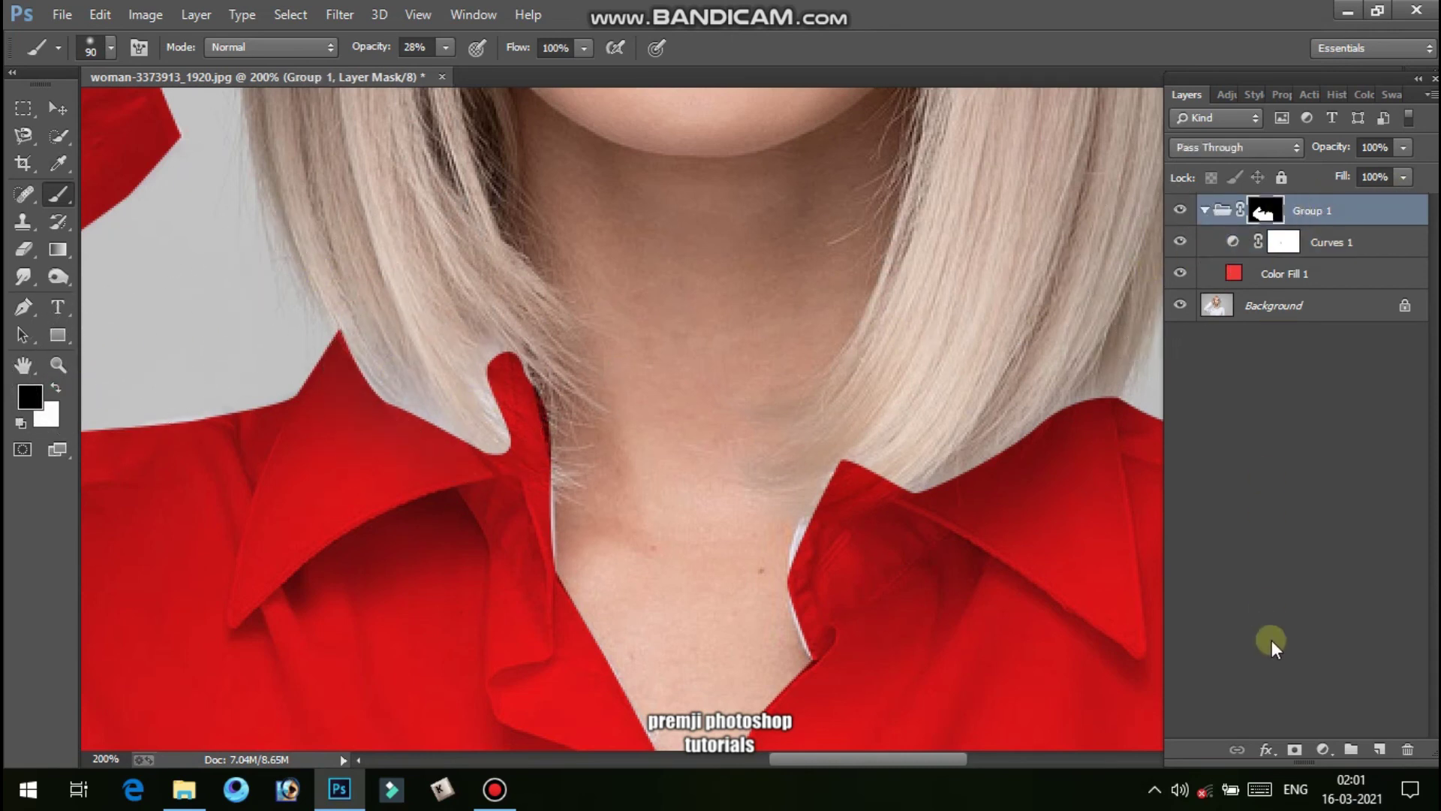
click(1297, 751)
Try a black brush stroke on Group 1's mask over the photo's left collar, and undo it
drag(338, 371, 418, 391)
key(ctrl+alt+z)
key(ctrl+alt+z)
key(ctrl+alt+z)
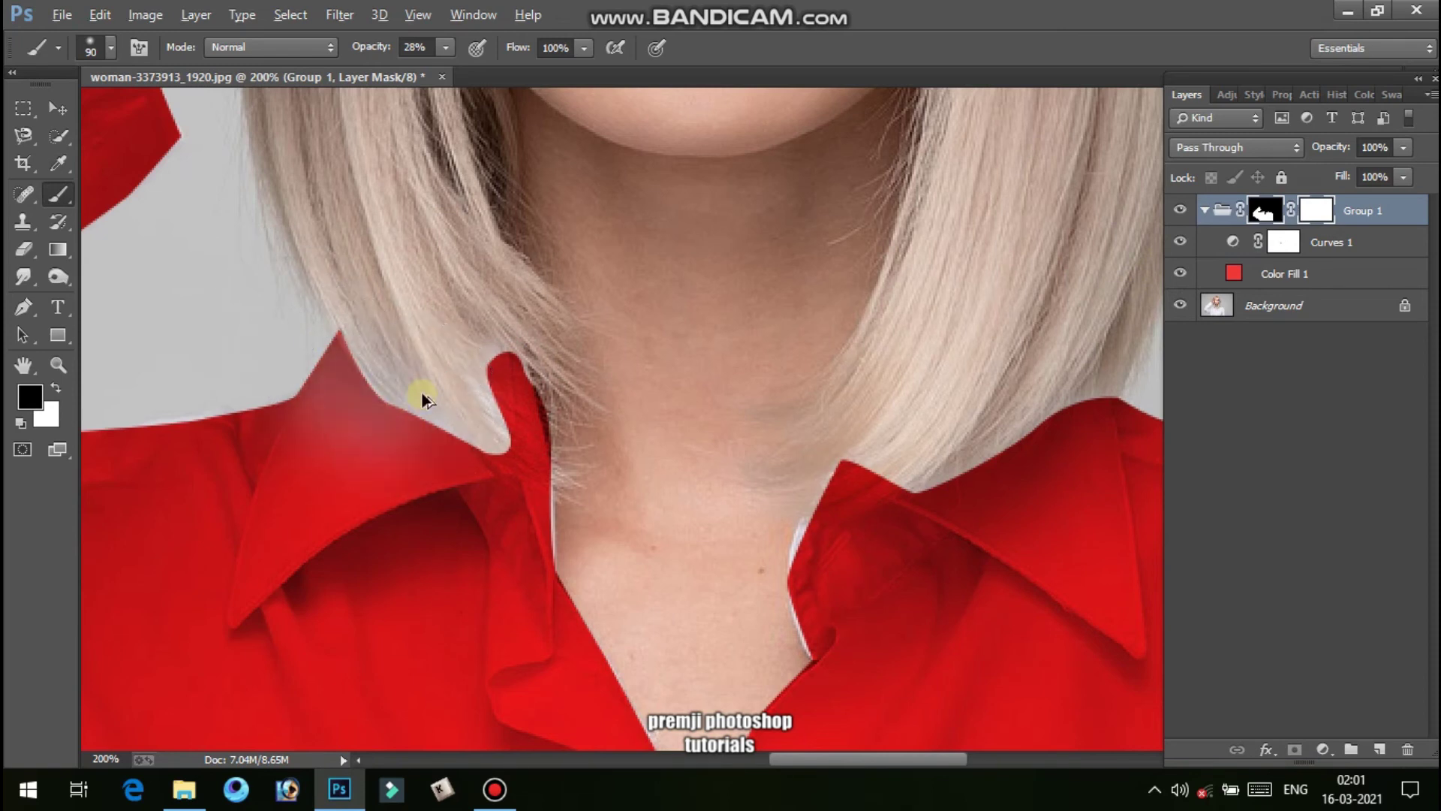
Paint with white on Group 1's mask over the hair at the photo's left collar, and reduce the brush size to 70 px
click(57, 387)
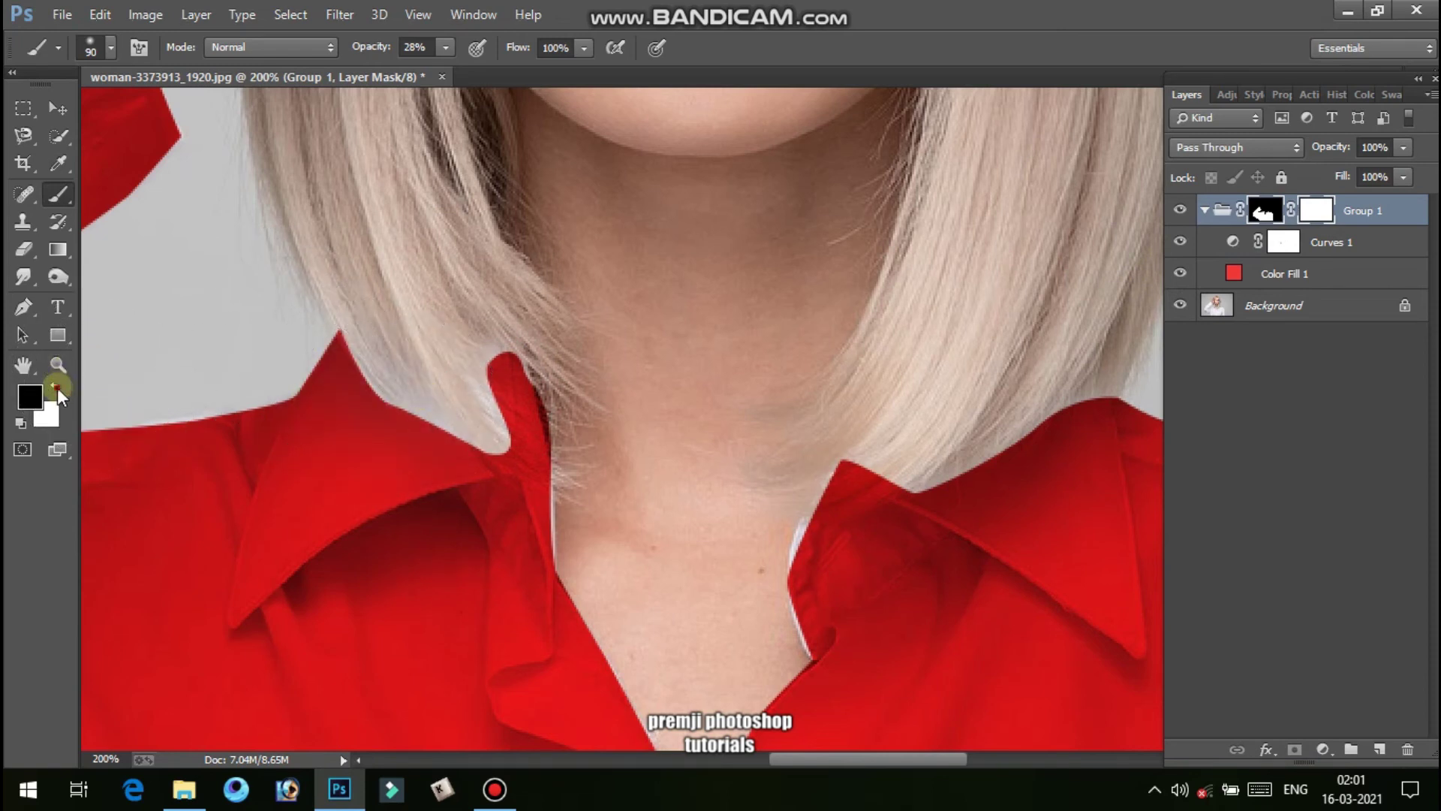
mouse_move(406, 420)
mouse_down()
mouse_move(462, 437)
mouse_move(410, 391)
mouse_move(488, 427)
mouse_move(335, 360)
mouse_move(383, 403)
mouse_move(454, 436)
mouse_move(469, 422)
mouse_move(411, 407)
mouse_move(344, 361)
mouse_move(479, 435)
mouse_move(361, 421)
mouse_move(389, 409)
mouse_move(380, 396)
mouse_move(357, 407)
mouse_move(354, 375)
mouse_move(438, 441)
mouse_up()
key(bracketleft)
key(bracketleft)
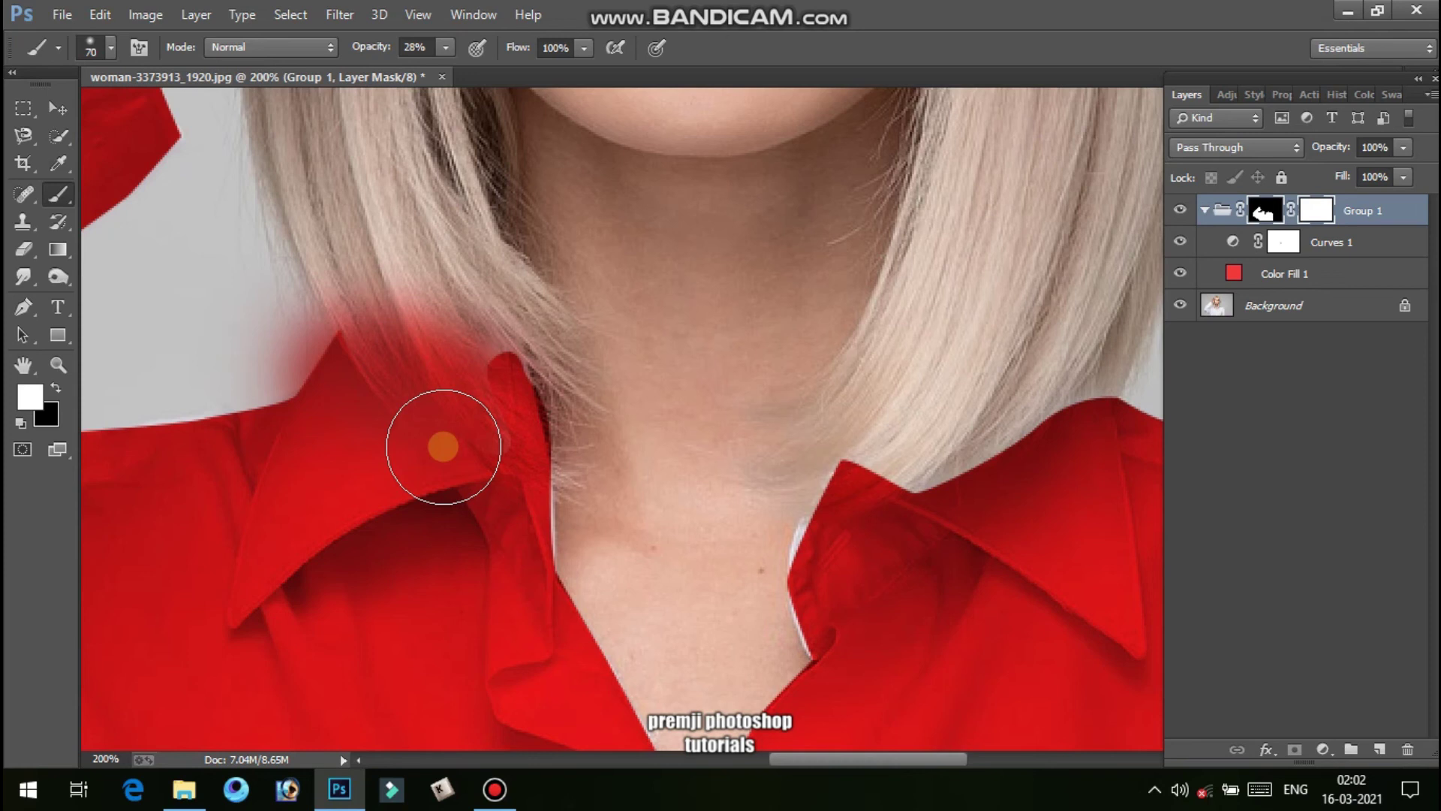
drag(667, 502, 550, 459)
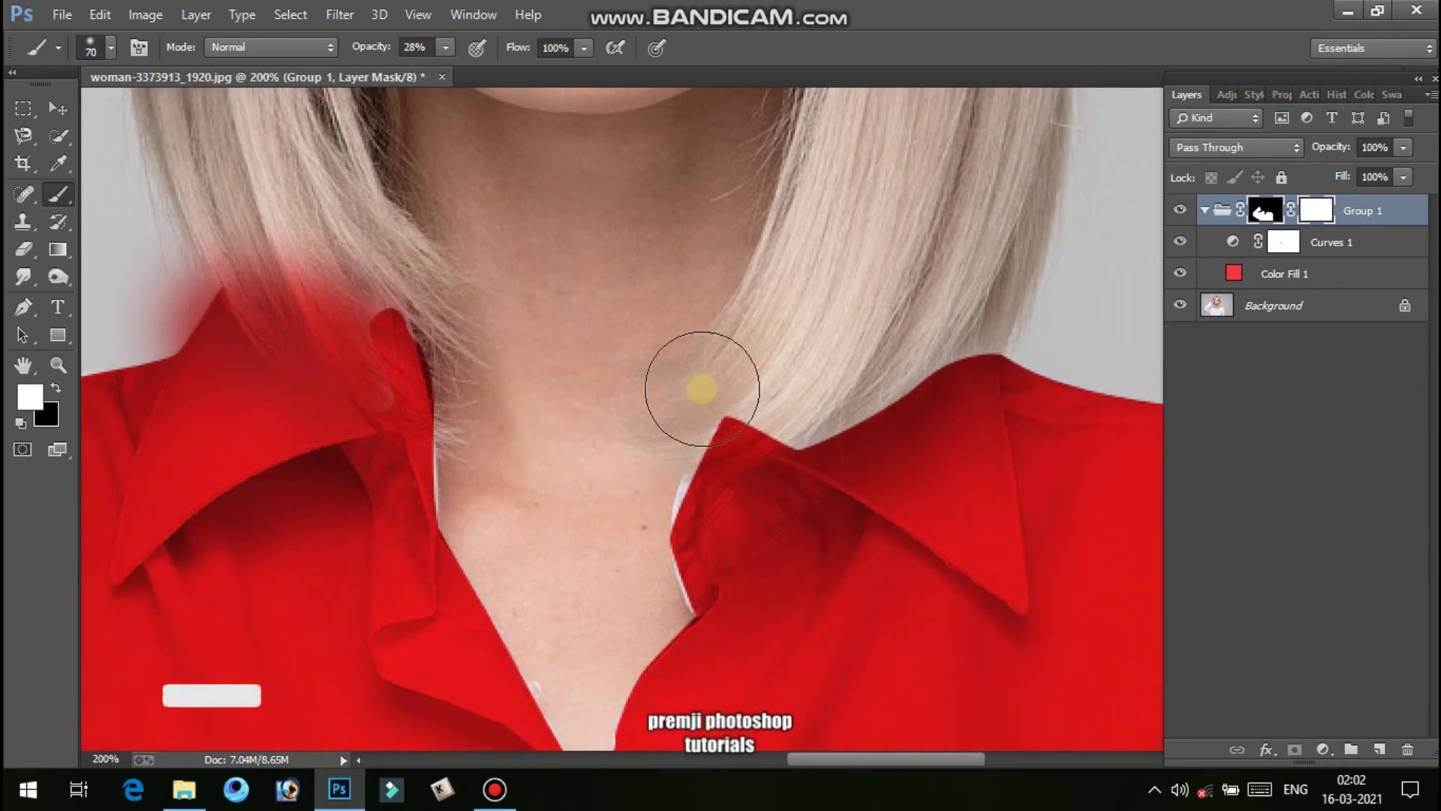
Open the Color Fill 1 color inside Group 1 for editing and shift it to turquoise, hue 168°
click(1204, 210)
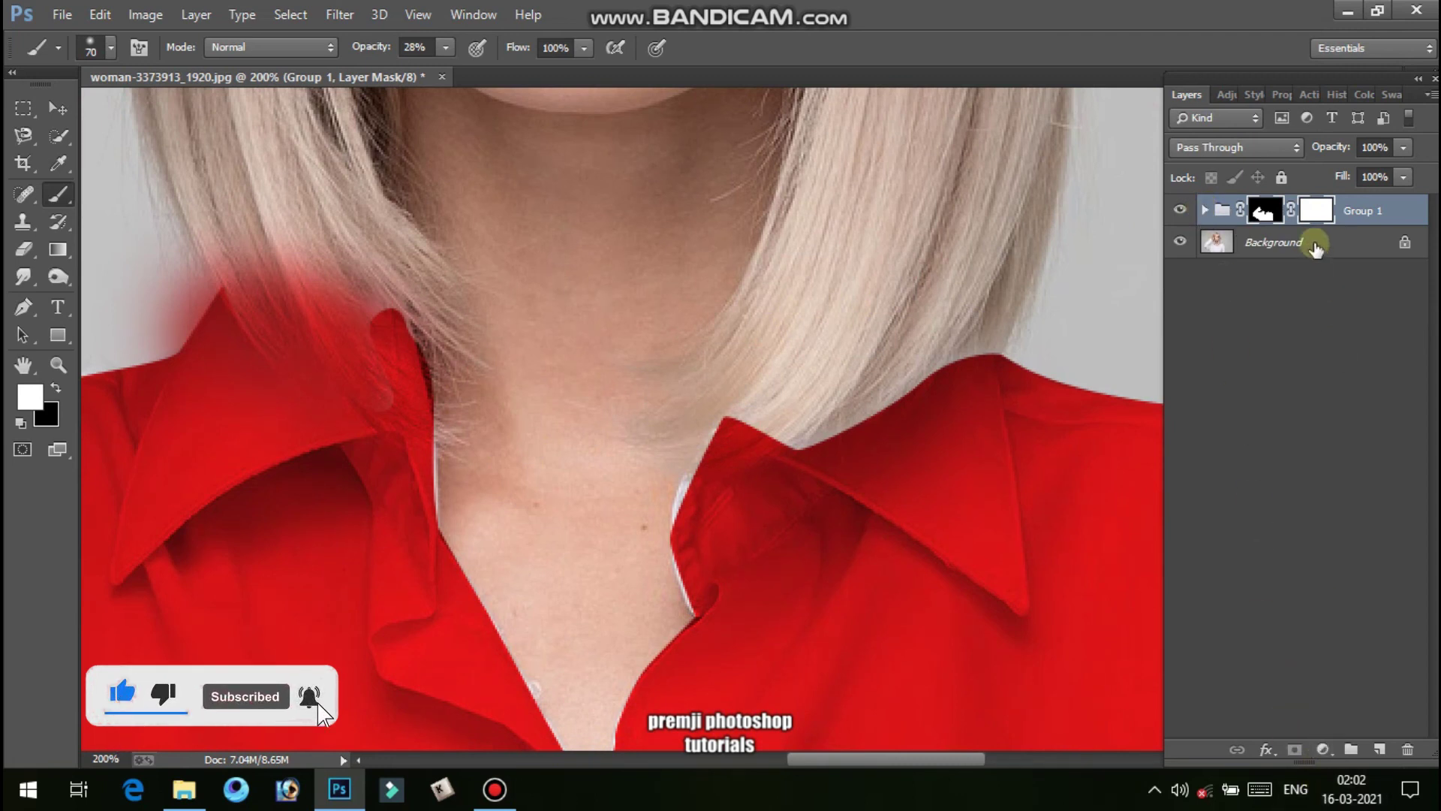
click(1204, 210)
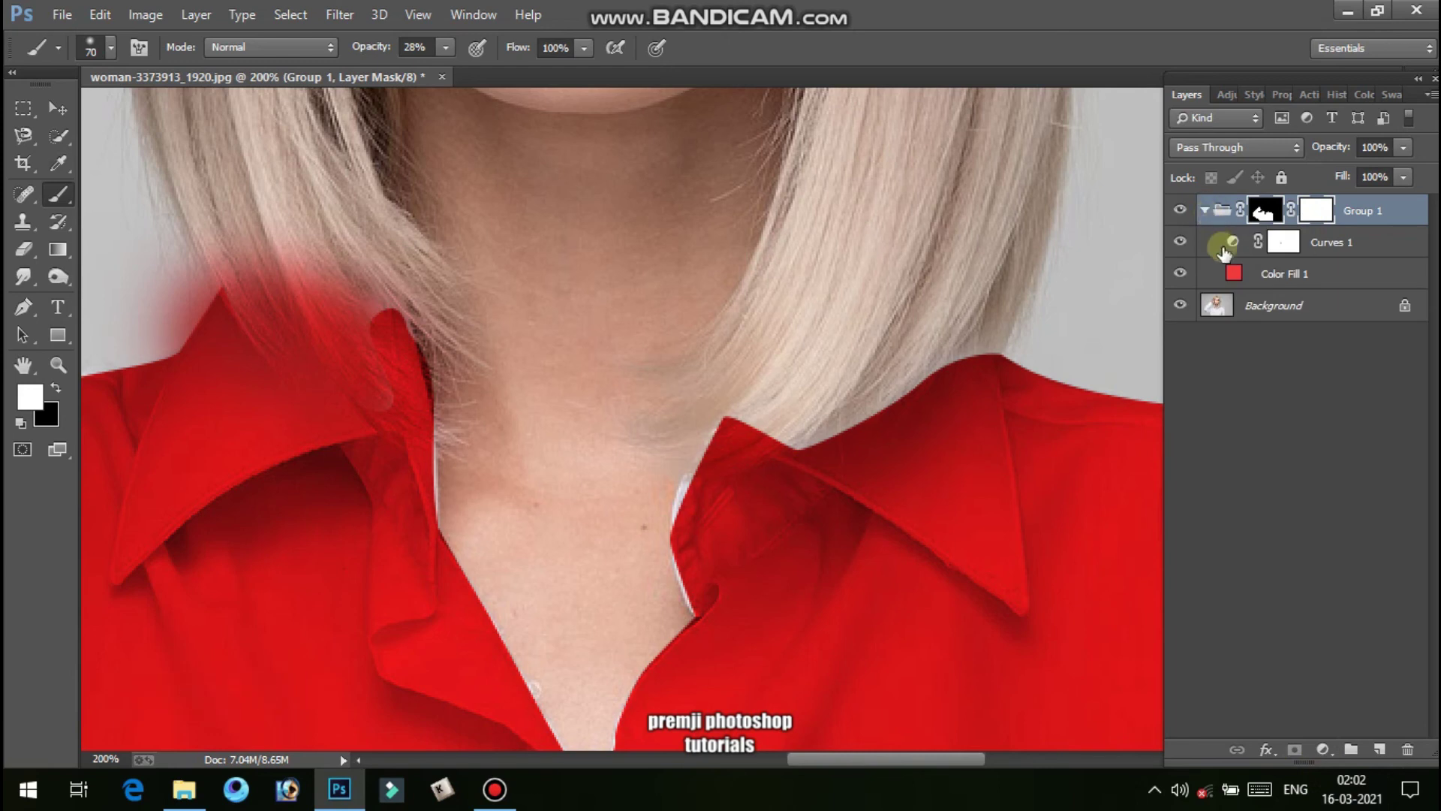
click(1235, 273)
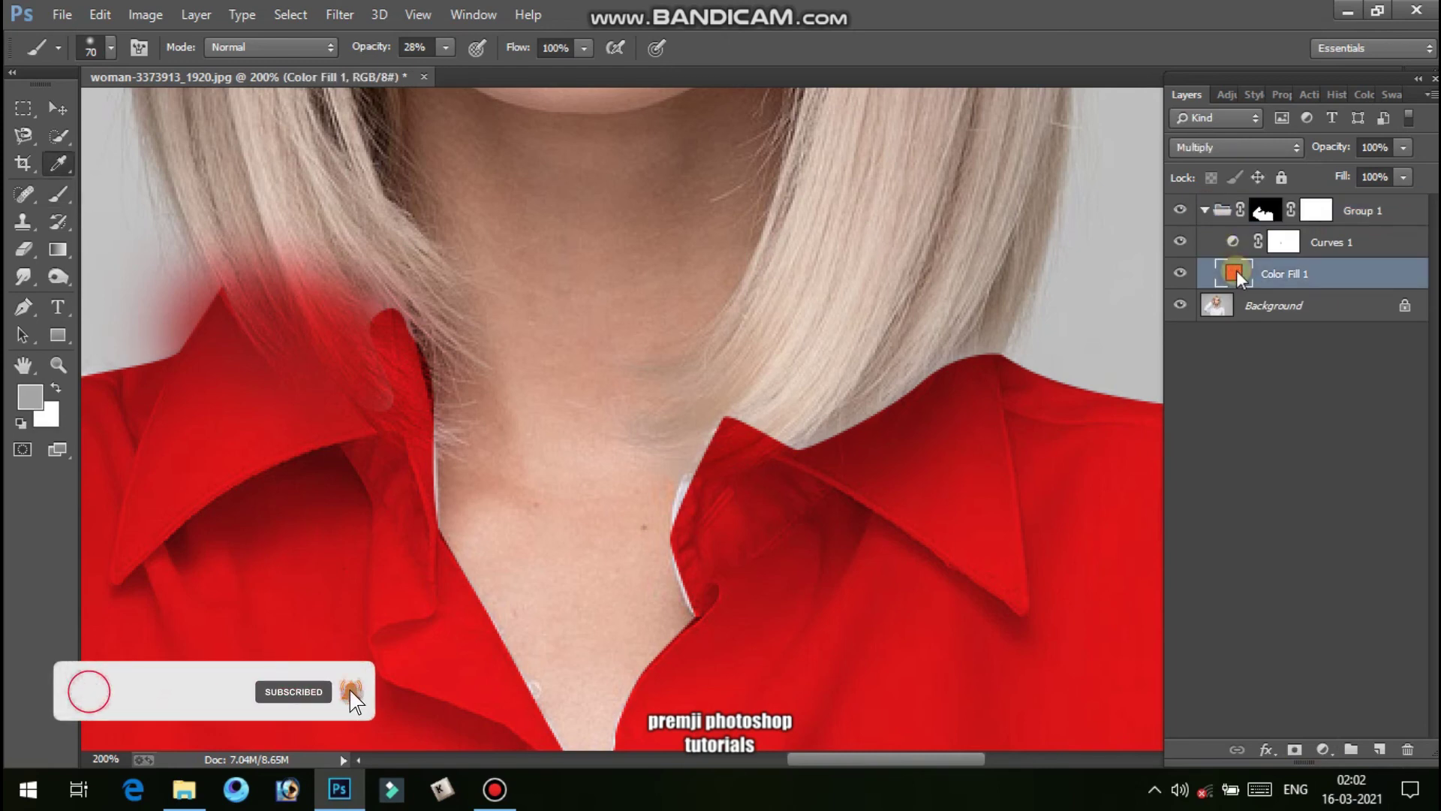
double_click(1235, 274)
drag(1202, 299, 1232, 286)
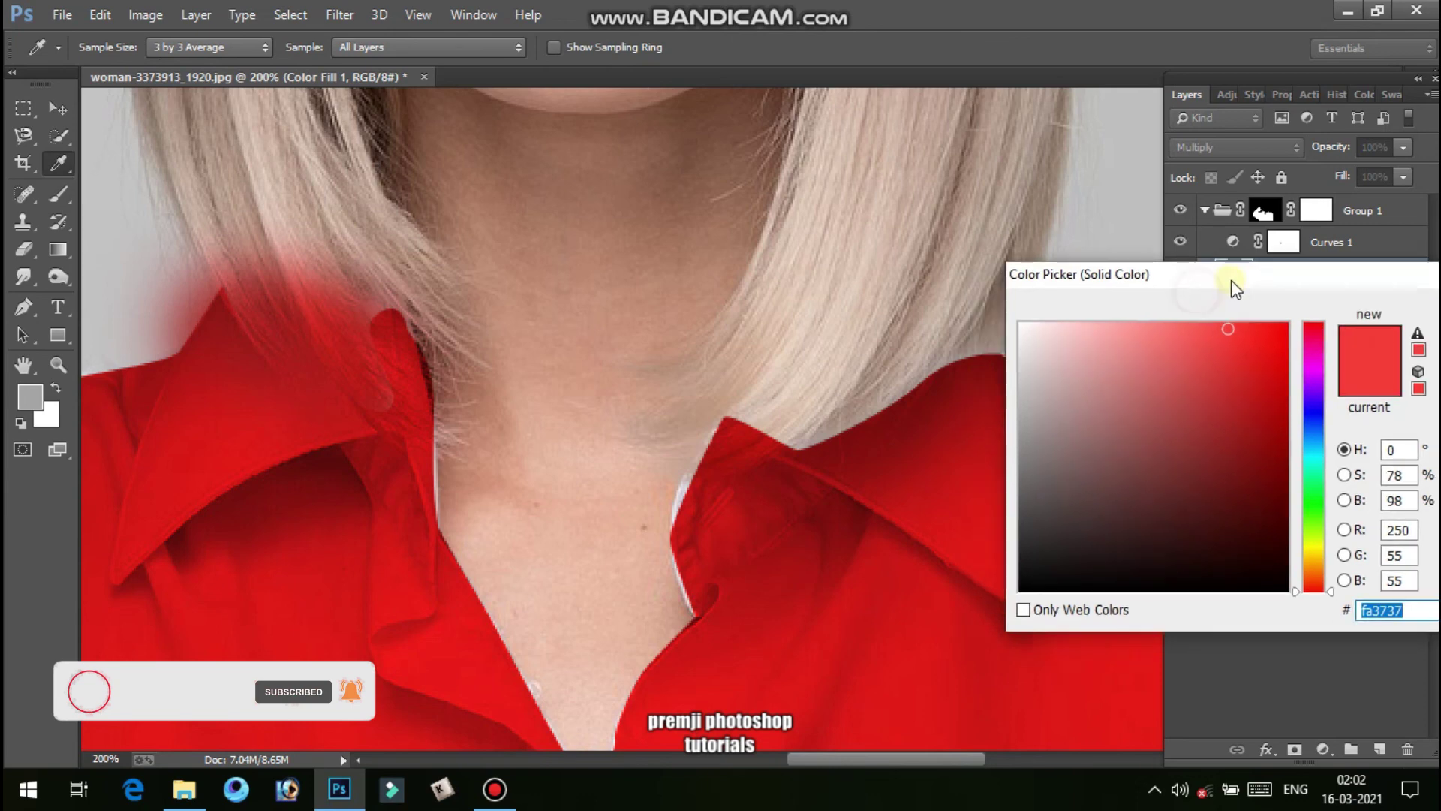
click(1306, 470)
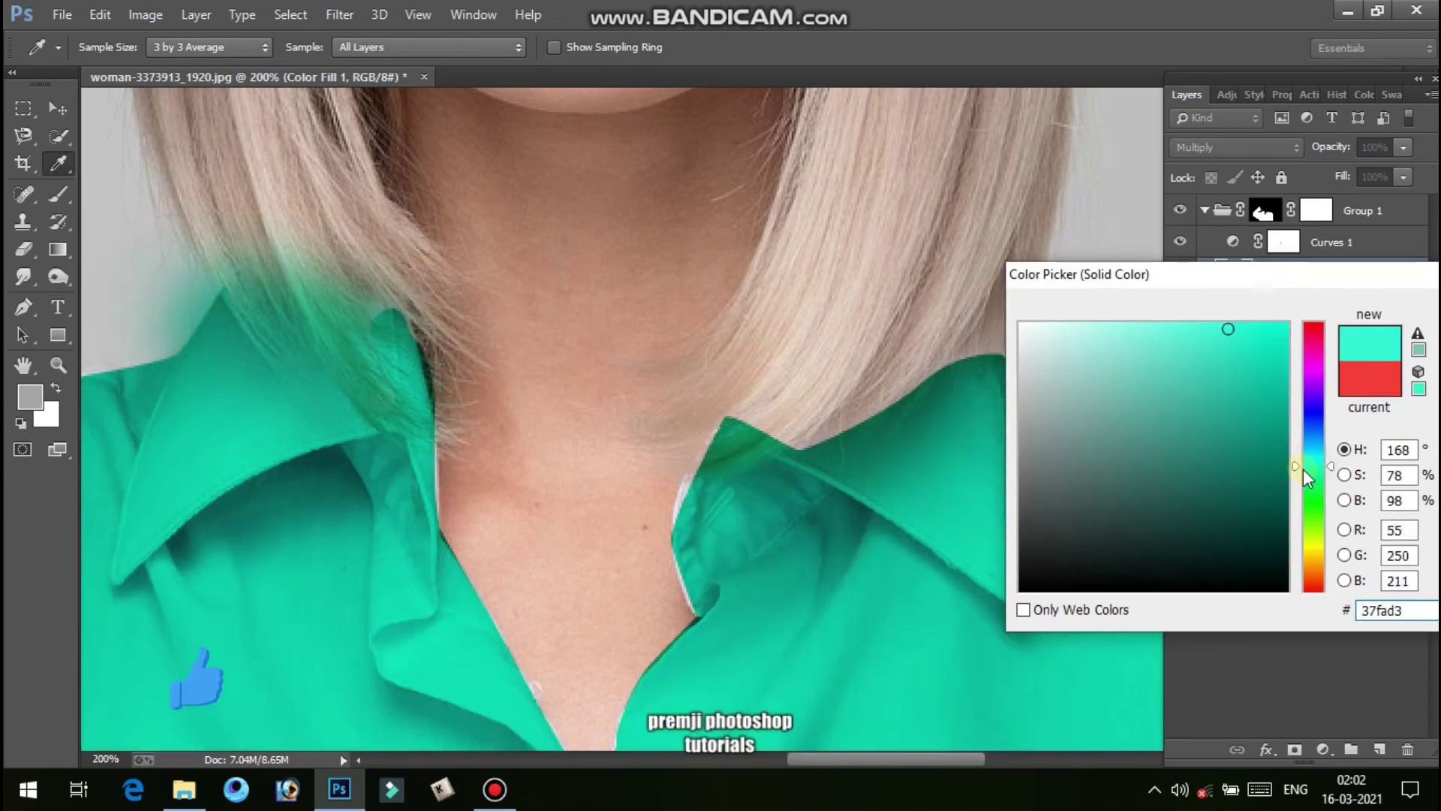
key(ctrl+minus)
key(ctrl+minus)
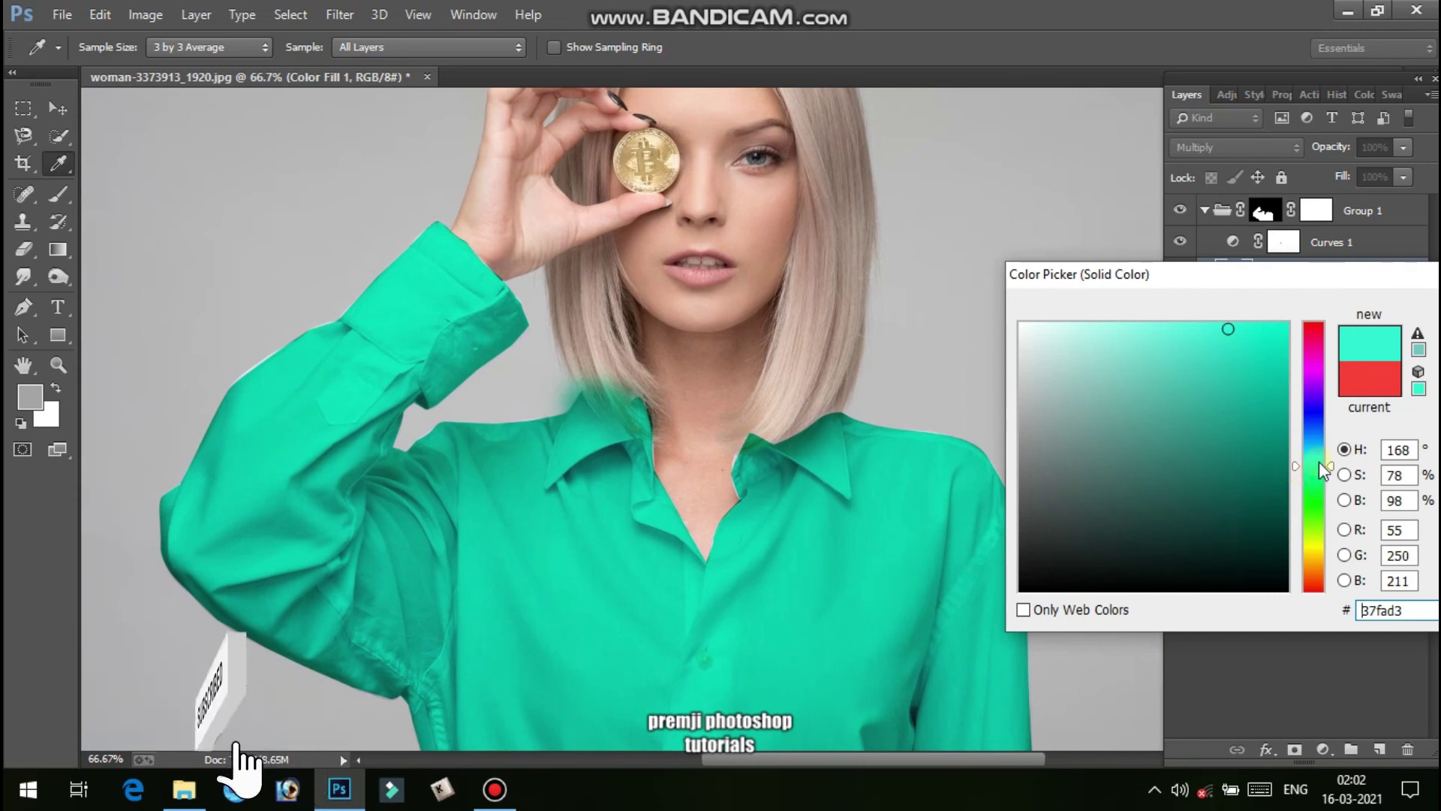
Try darker and lighter greens for Color Fill 1, apply #75e5be, and return to the Brush tool
mouse_move(1309, 465)
mouse_down()
mouse_move(1309, 402)
mouse_move(1315, 473)
mouse_up()
click(1228, 531)
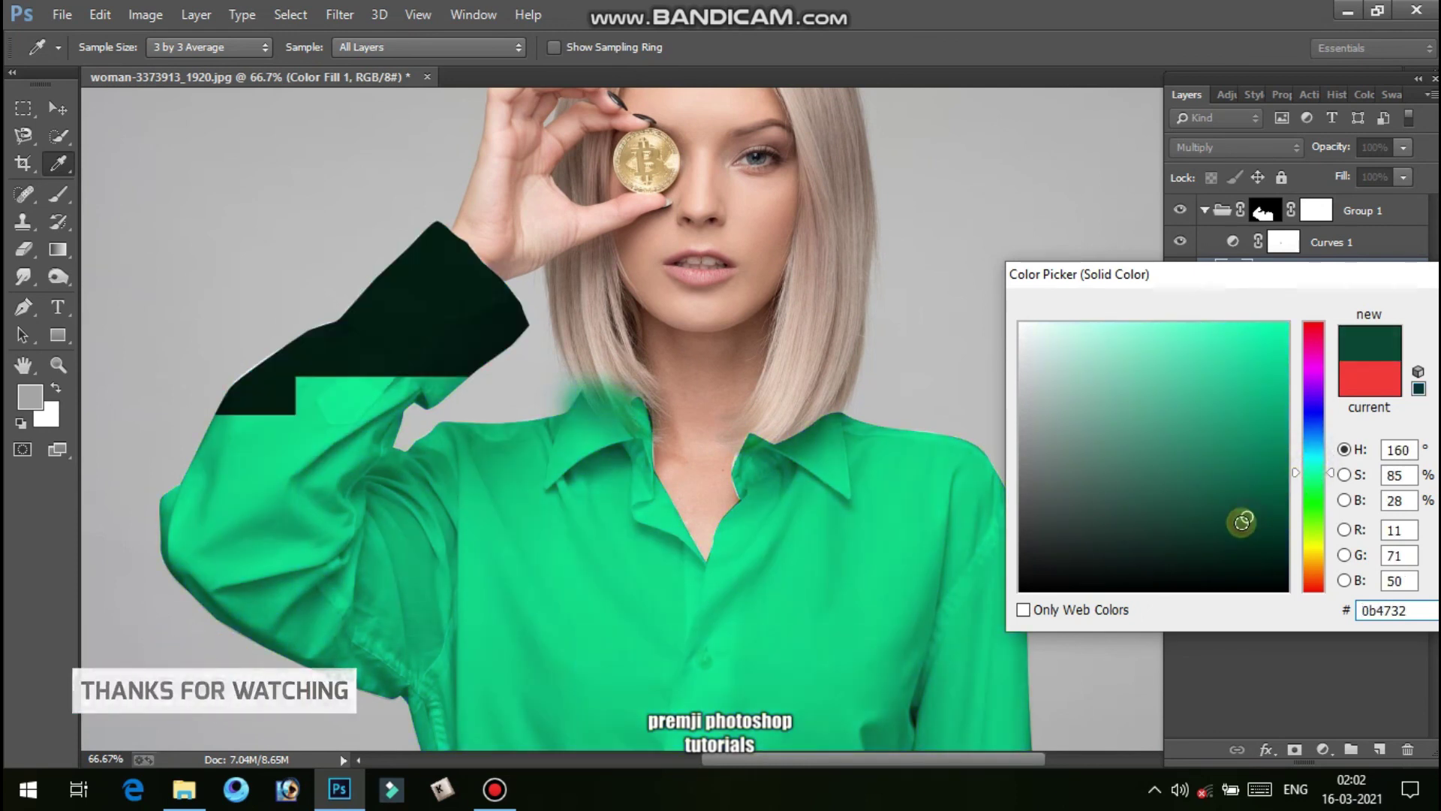
mouse_move(1054, 568)
mouse_down()
mouse_move(1074, 582)
mouse_move(1230, 515)
mouse_up()
mouse_move(1254, 456)
mouse_down()
mouse_move(1254, 406)
mouse_move(1174, 380)
mouse_move(1147, 346)
mouse_up()
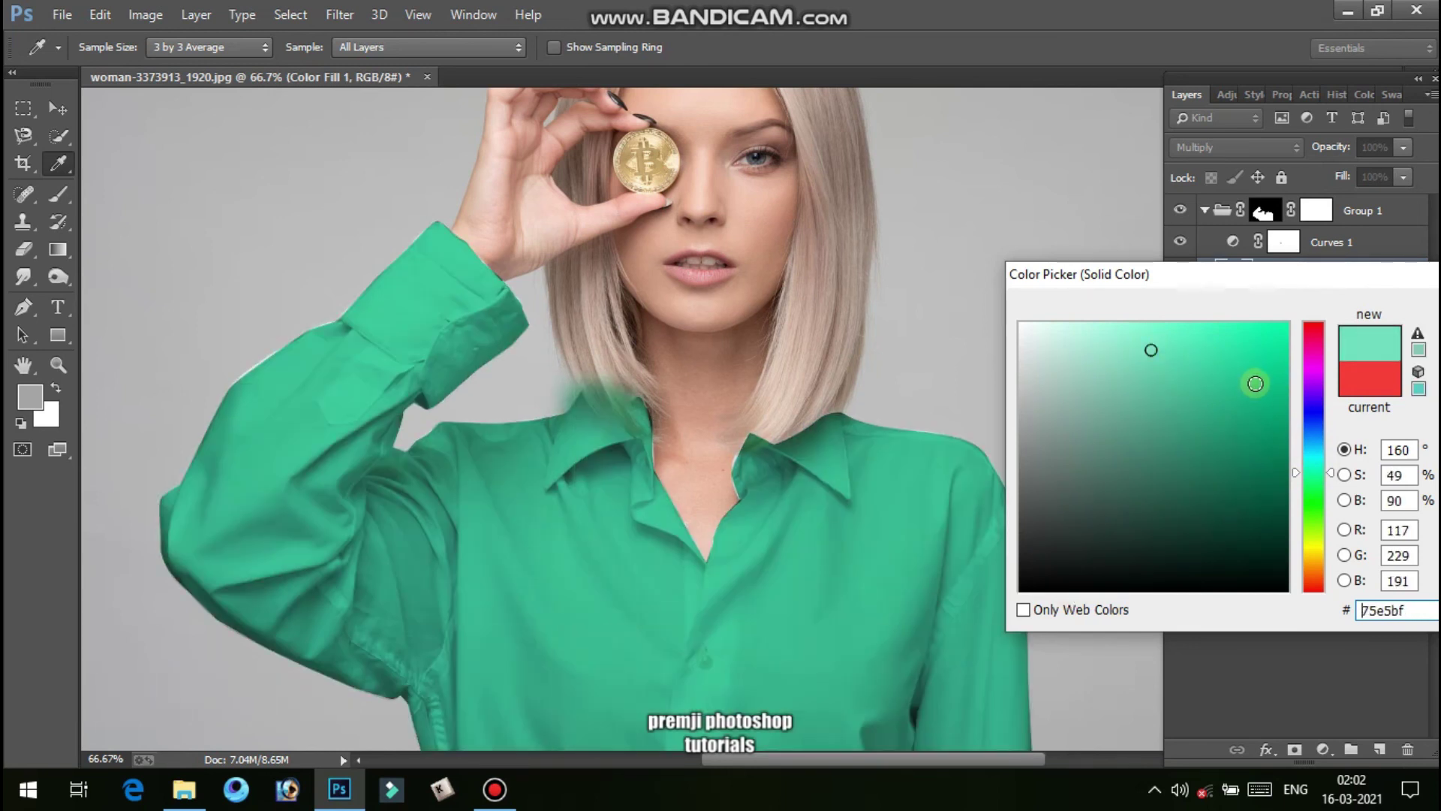
key(ctrl+minus)
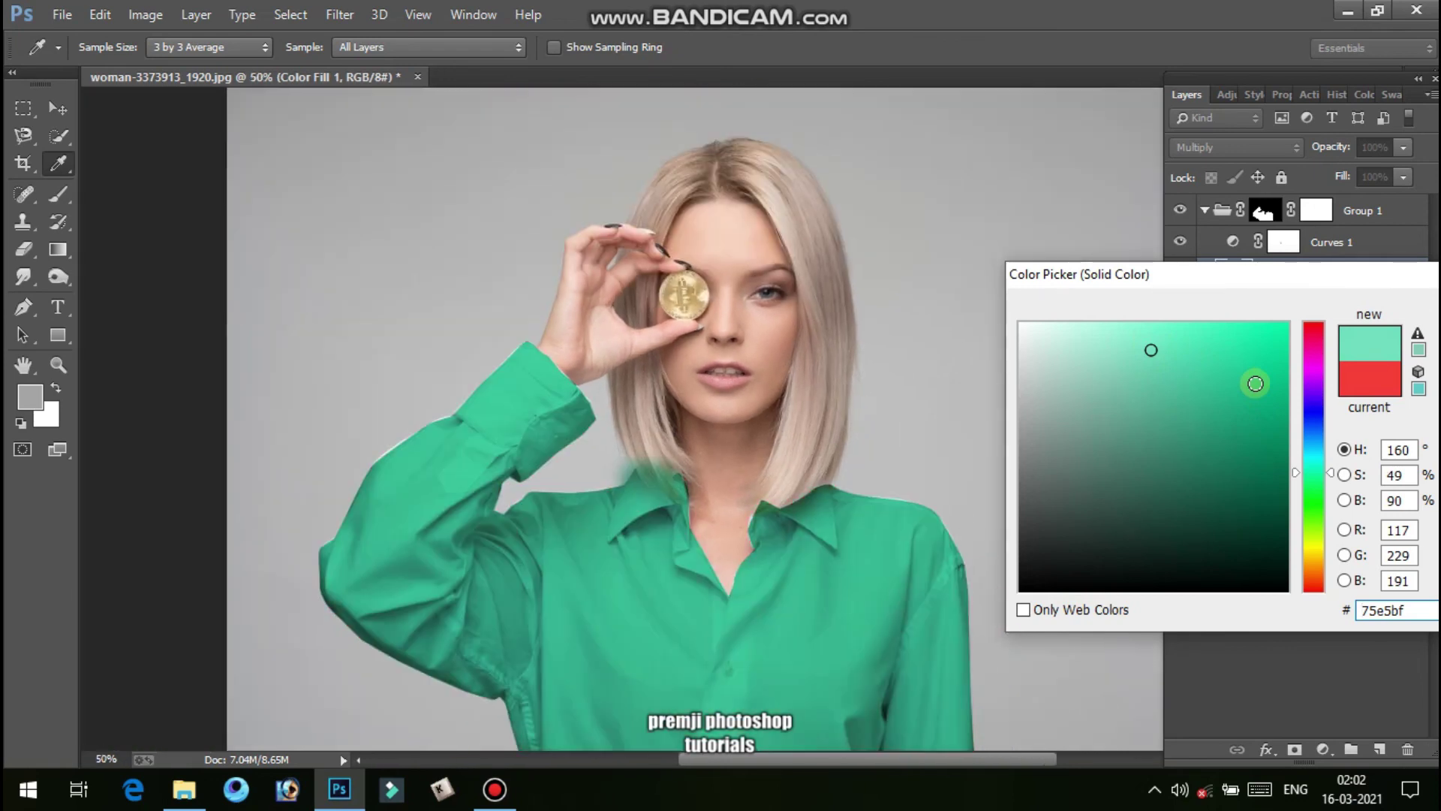
click(923, 516)
click(851, 568)
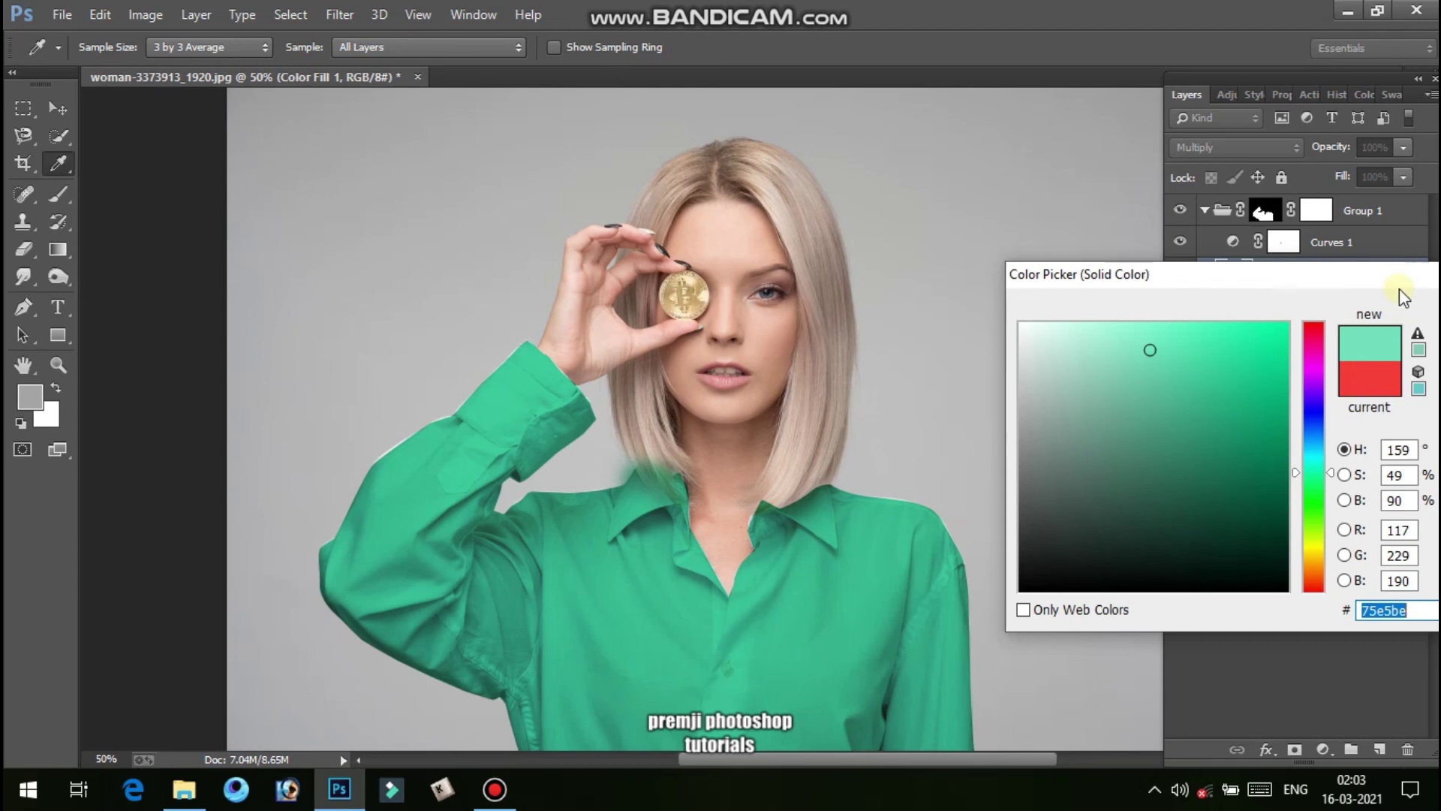
drag(1388, 285, 1197, 311)
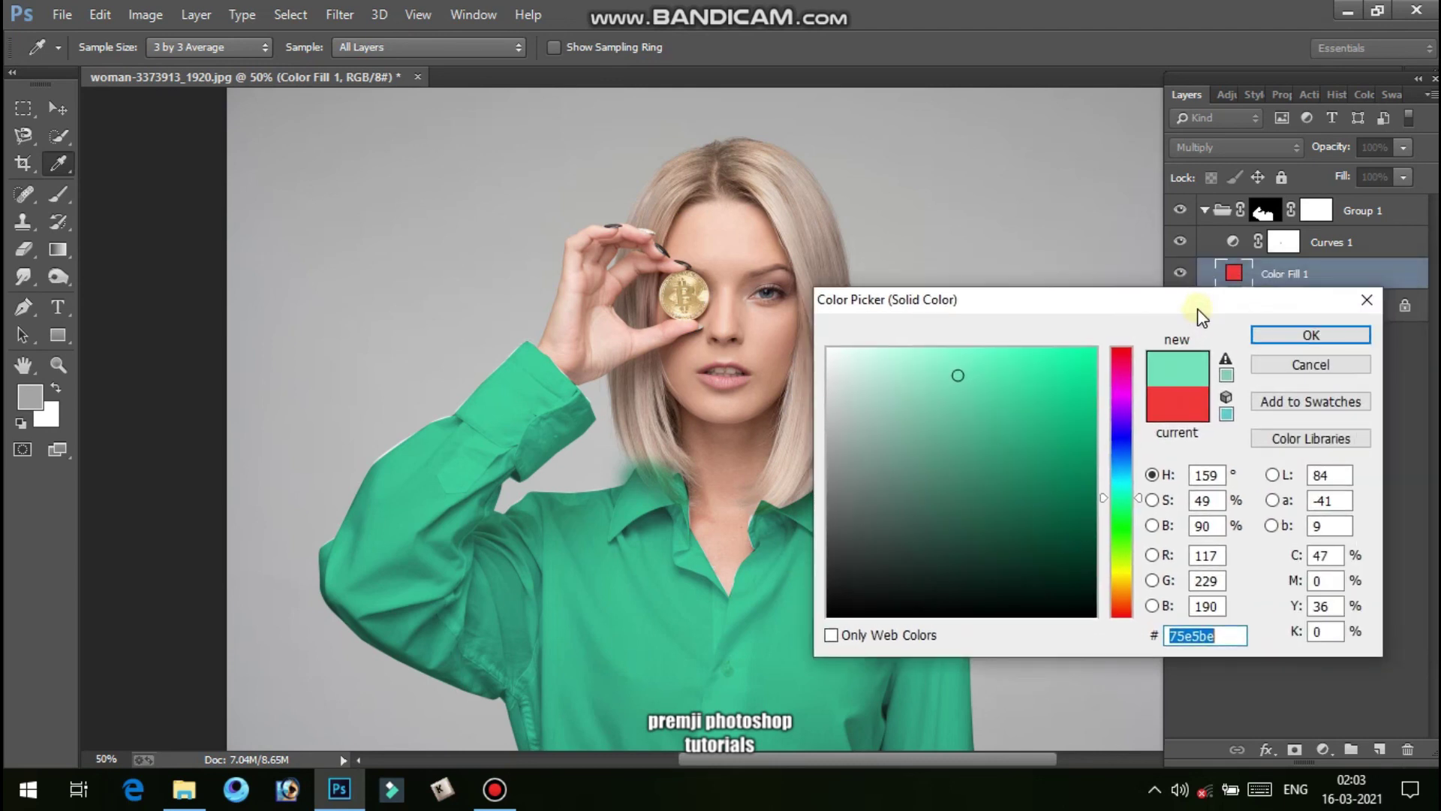
click(1310, 335)
key(b)
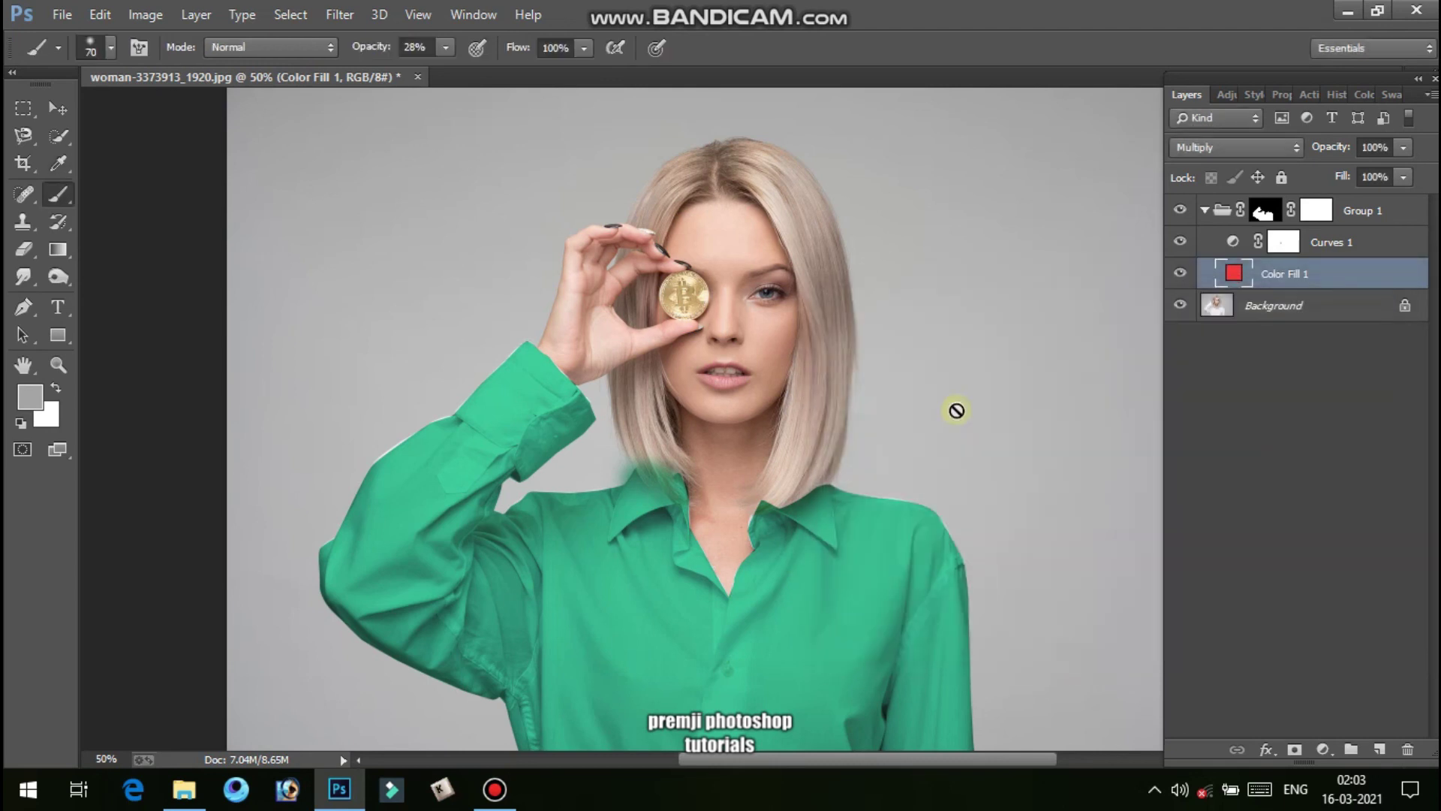
Examine the recolored shirt up close and in the whole photo at 33.33% zoom
key(ctrl+plus)
key(ctrl+plus)
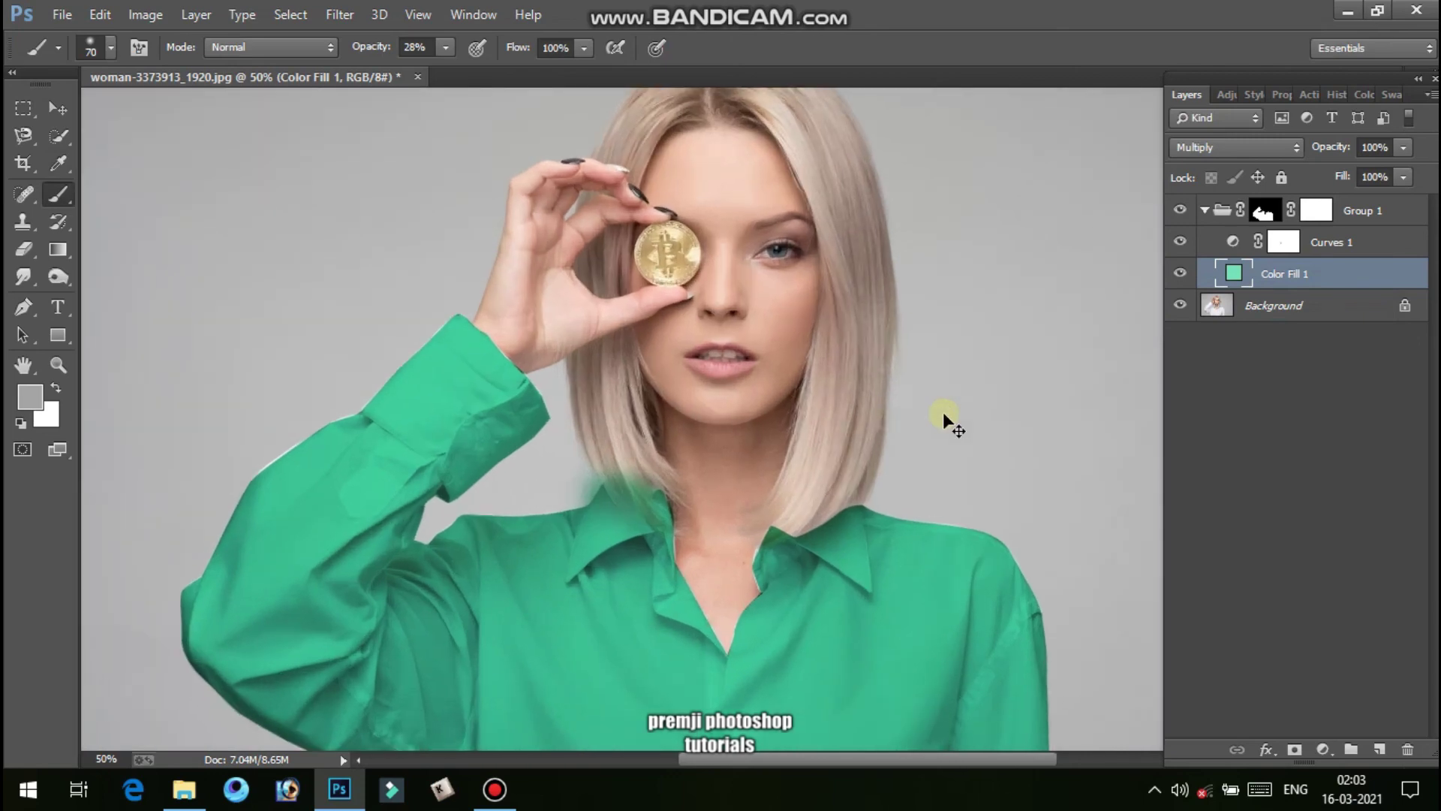
key(ctrl+minus)
key(ctrl+minus)
key(ctrl+minus)
key(ctrl+minus)
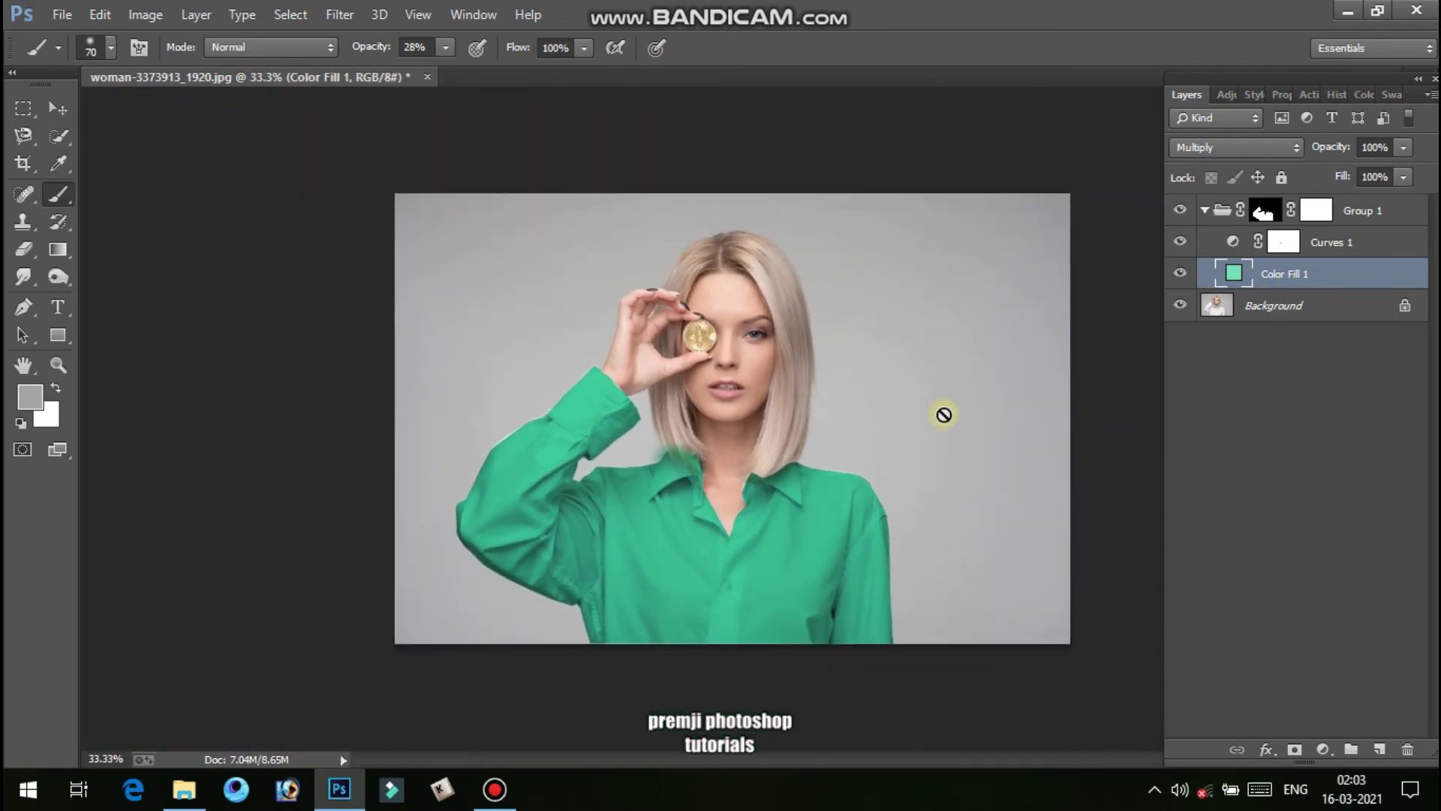